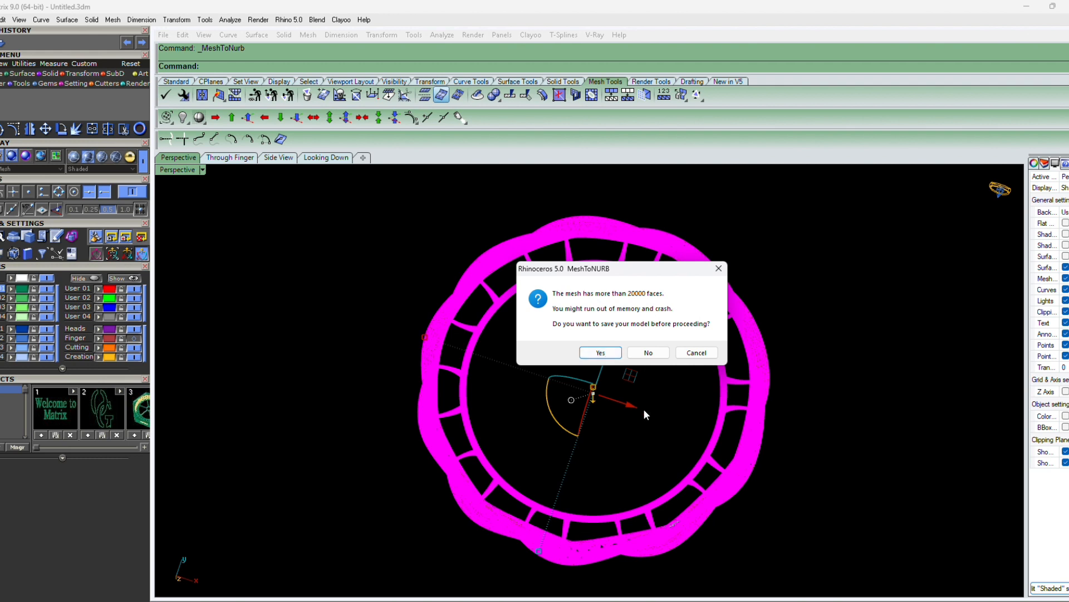
# - Convert the selected ring mesh to a NURBS polysurface without saving the model first, and clear the selection
pyautogui.click(648, 353)
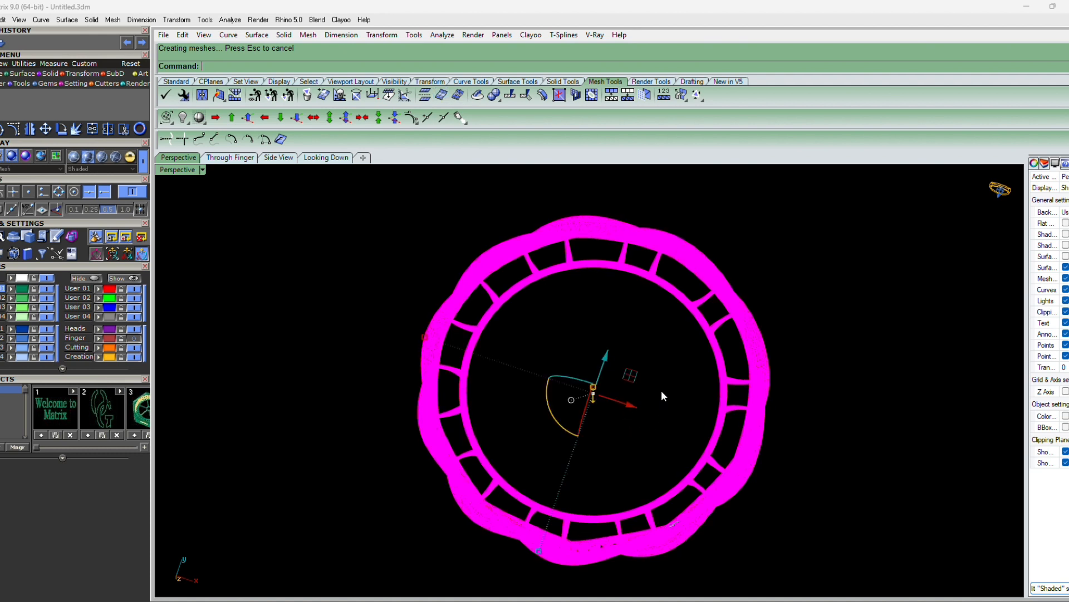
pyautogui.click(660, 390)
pyautogui.scroll(6, 762, 356)
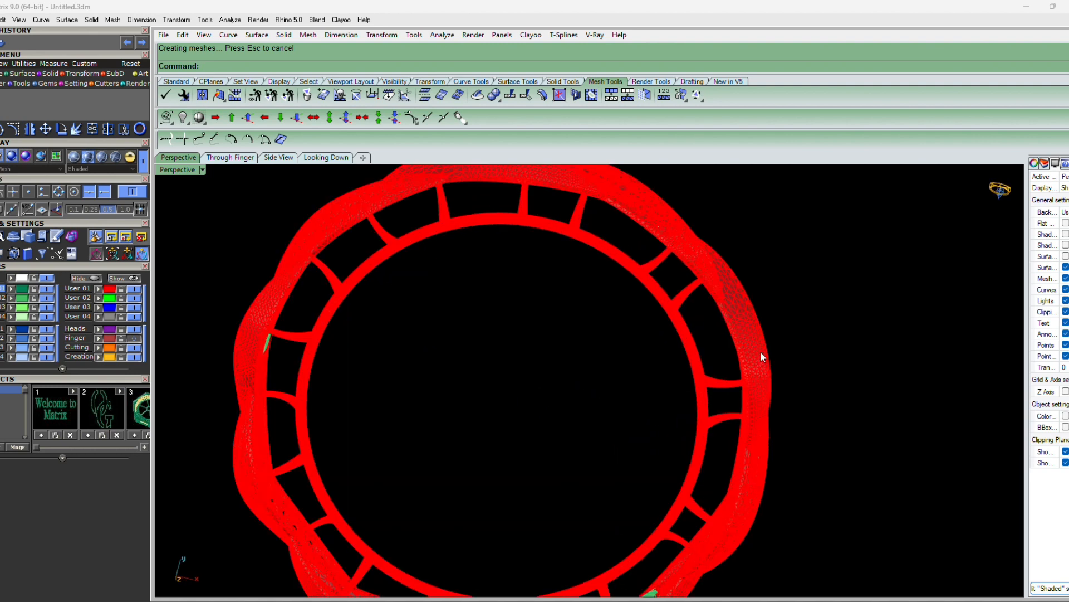
# - Move the converted ring polysurface 80 units along the positive X axis, away from the original mesh ring
pyautogui.click(761, 353)
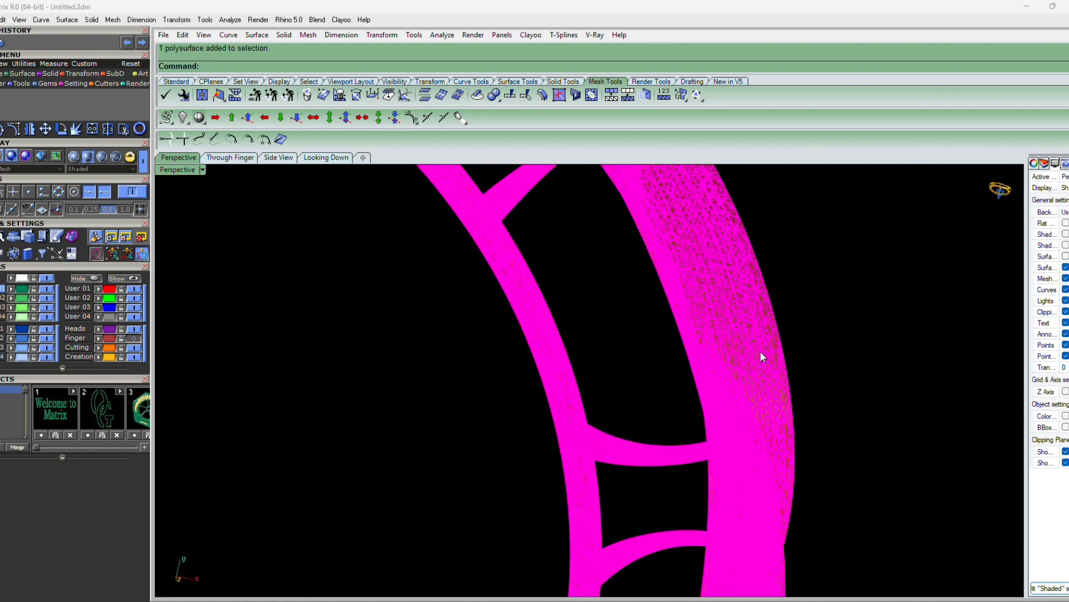
pyautogui.scroll(-2, 699, 346)
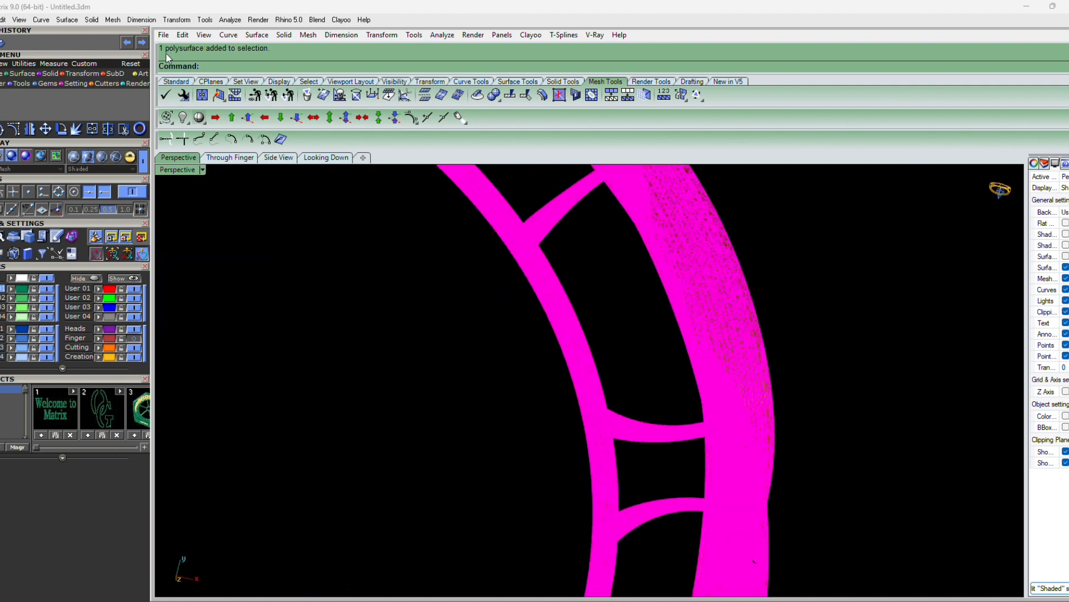
pyautogui.scroll(-3, 501, 402)
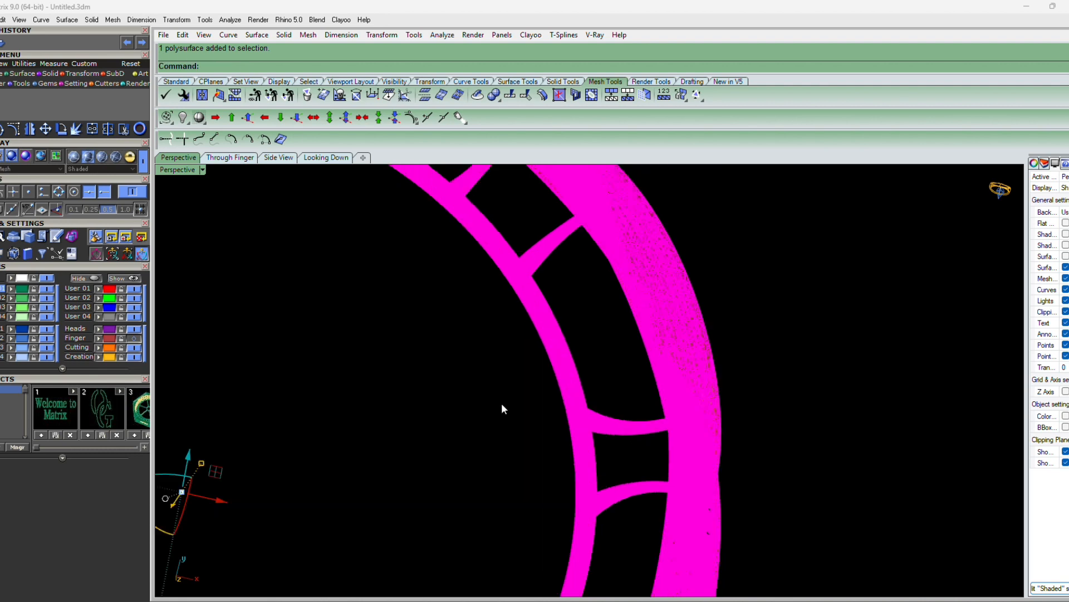
pyautogui.write('m')
pyautogui.press('Return')
pyautogui.click(452, 500)
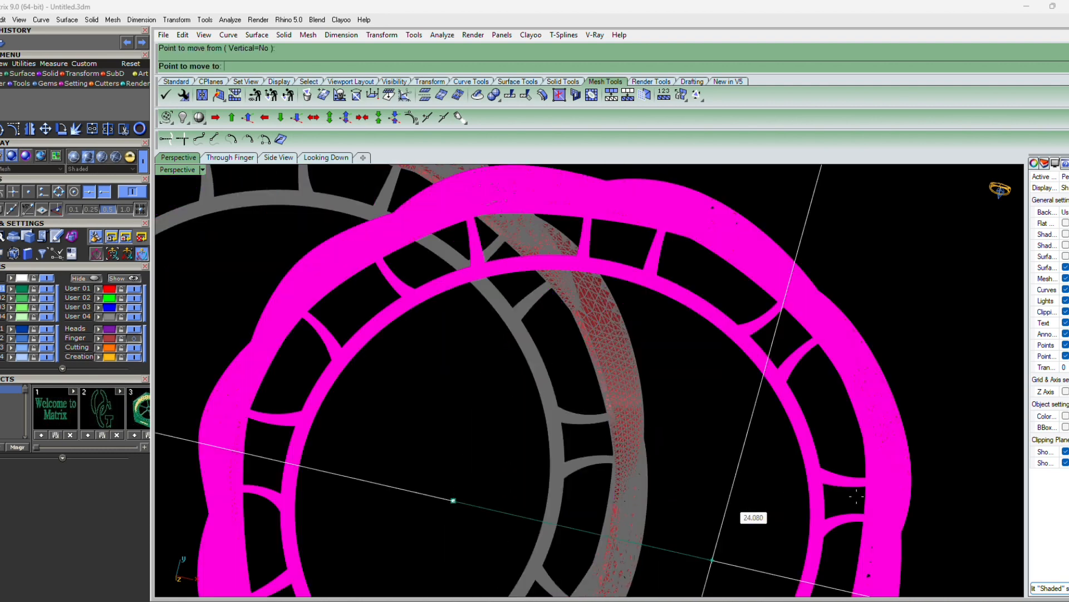
pyautogui.write('80')
pyautogui.press('Return')
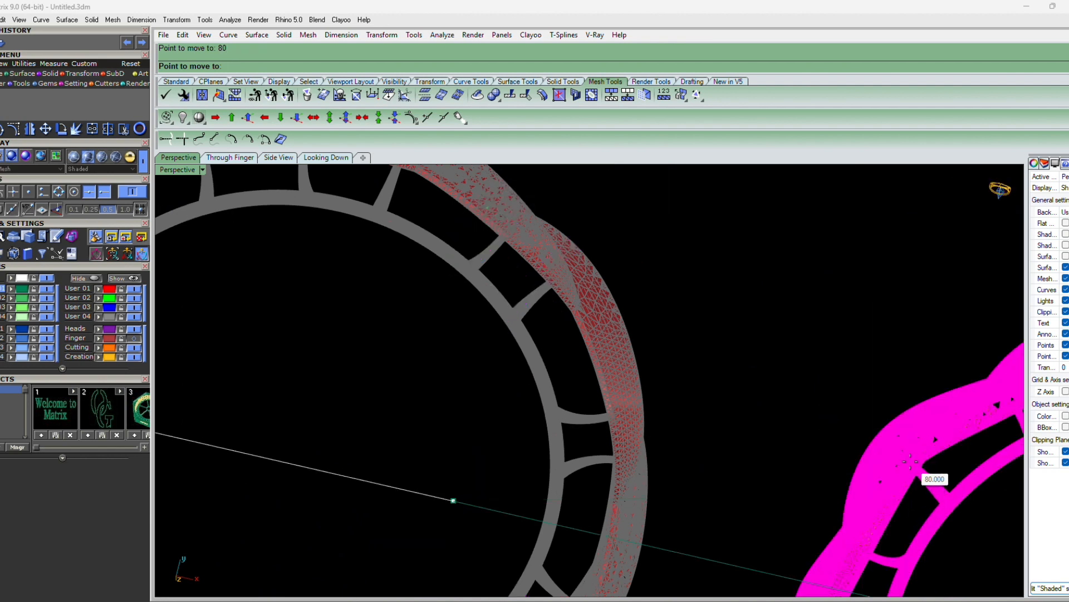
pyautogui.hotkey('ctrl', 'F1')
pyautogui.keyDown('shift'); pyautogui.click(910, 461); pyautogui.keyUp('shift')
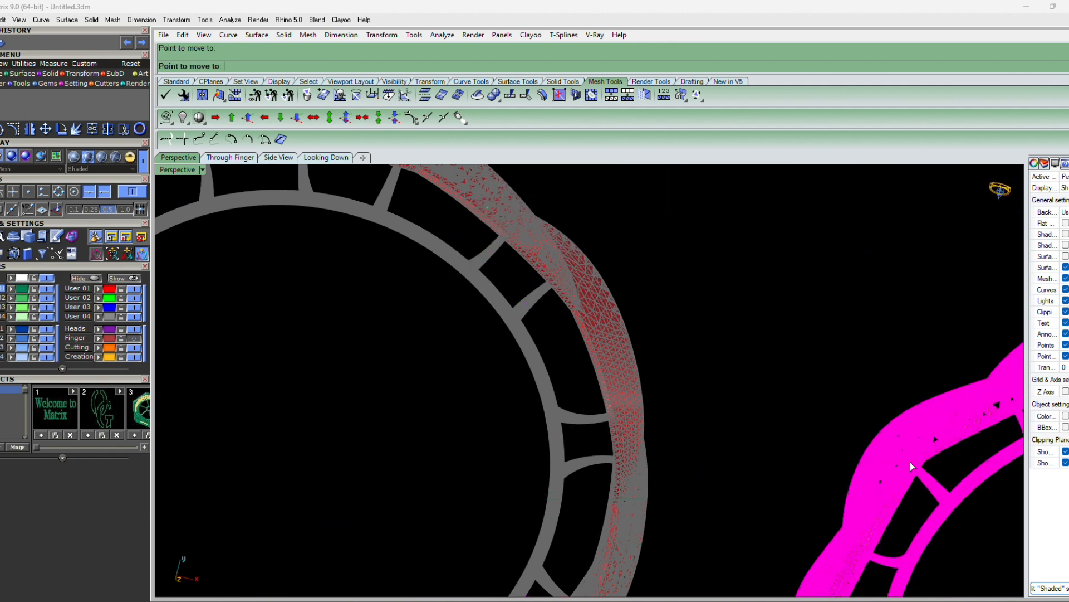
pyautogui.click(721, 359)
# - Assign all objects of the original mesh ring to the User 02 layer and turn that layer off
pyautogui.moveTo(614, 435); pyautogui.dragTo(627, 402, button='right')
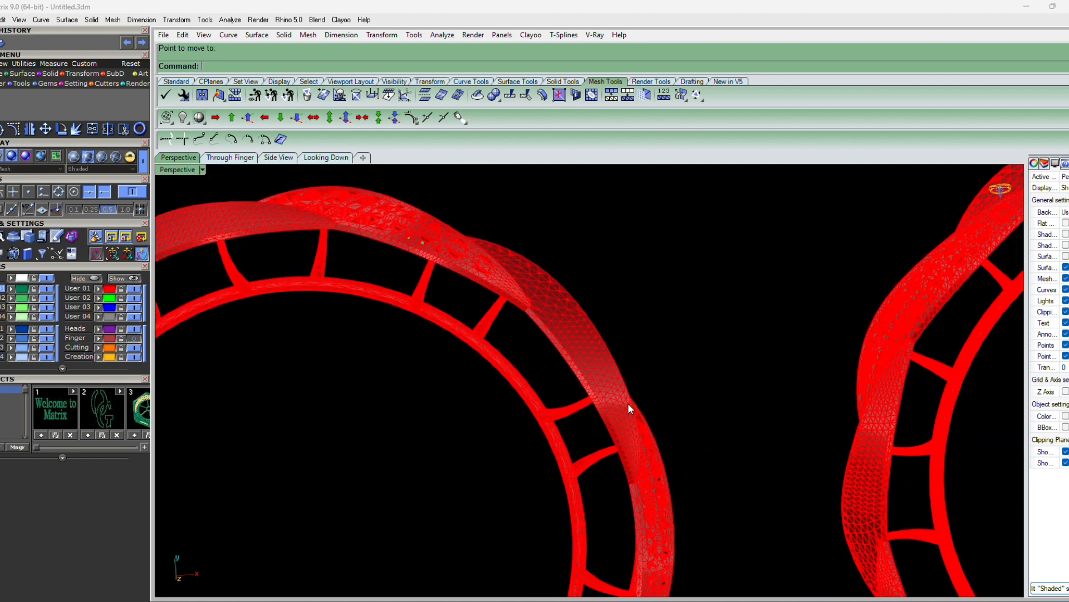
pyautogui.click(591, 369)
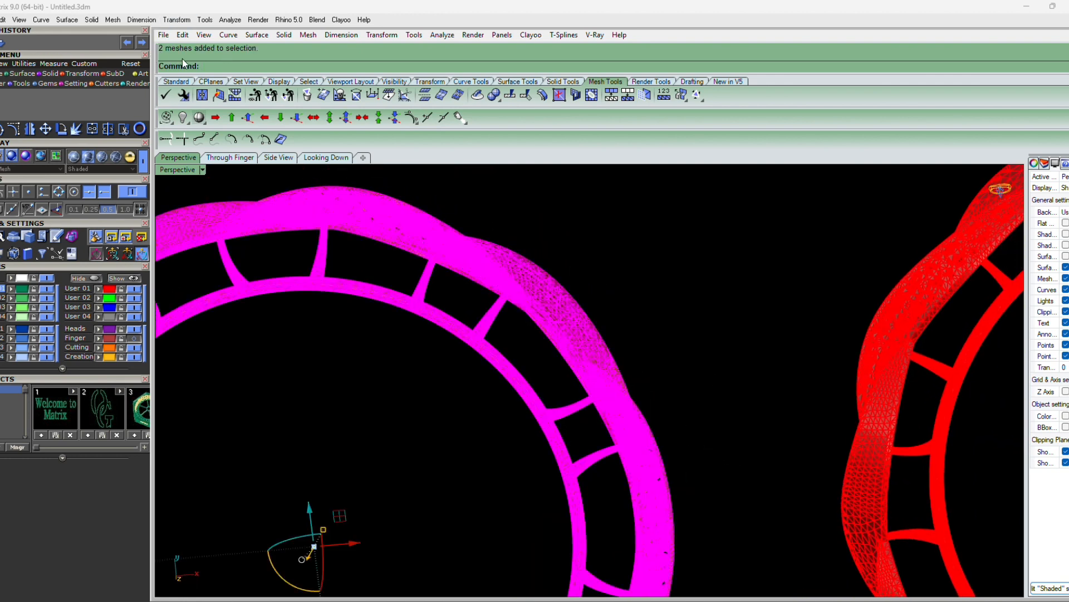
pyautogui.click(900, 380)
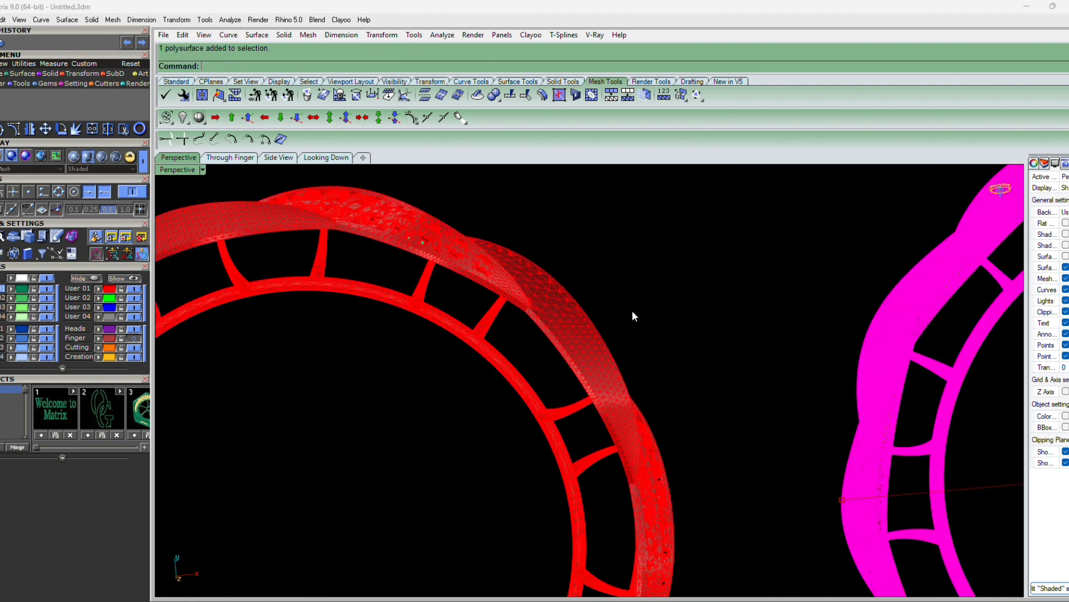
pyautogui.click(687, 312)
pyautogui.scroll(-5, 686, 312)
pyautogui.moveTo(677, 220); pyautogui.dragTo(326, 581)
pyautogui.click(98, 299)
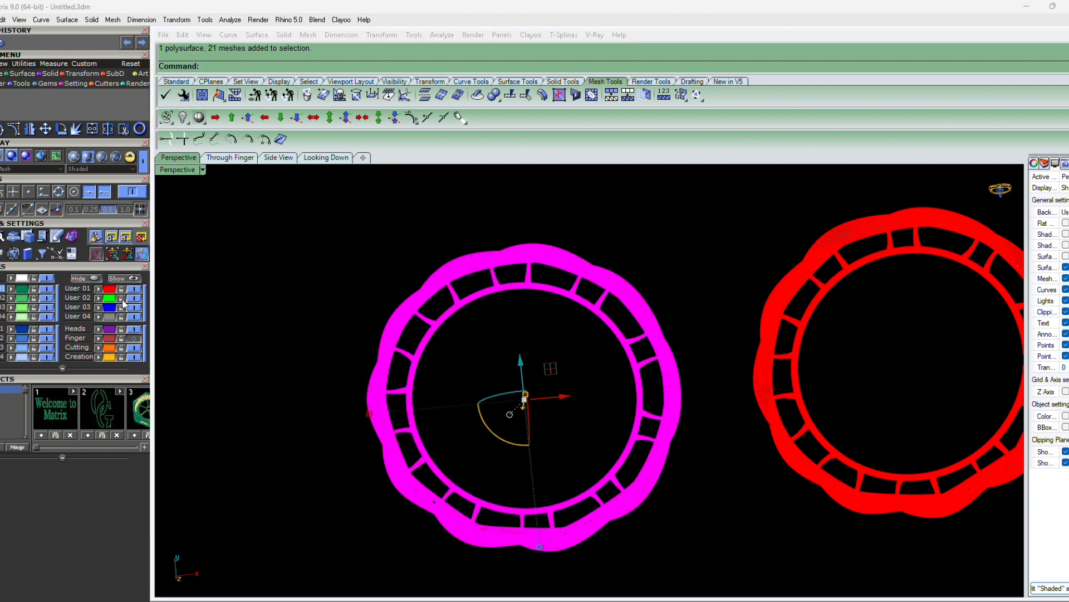
pyautogui.click(134, 298)
# - Move the ring polysurface 80 units back along the X axis to its original position
pyautogui.hotkey('ctrl', 'a')
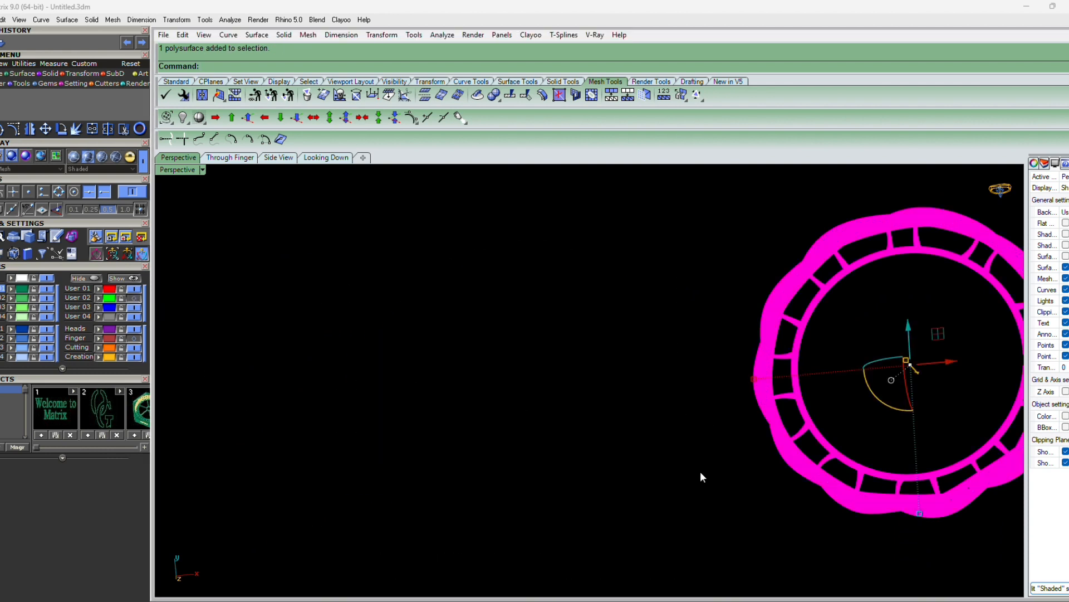
pyautogui.rightClick(702, 476)
pyautogui.click(931, 381)
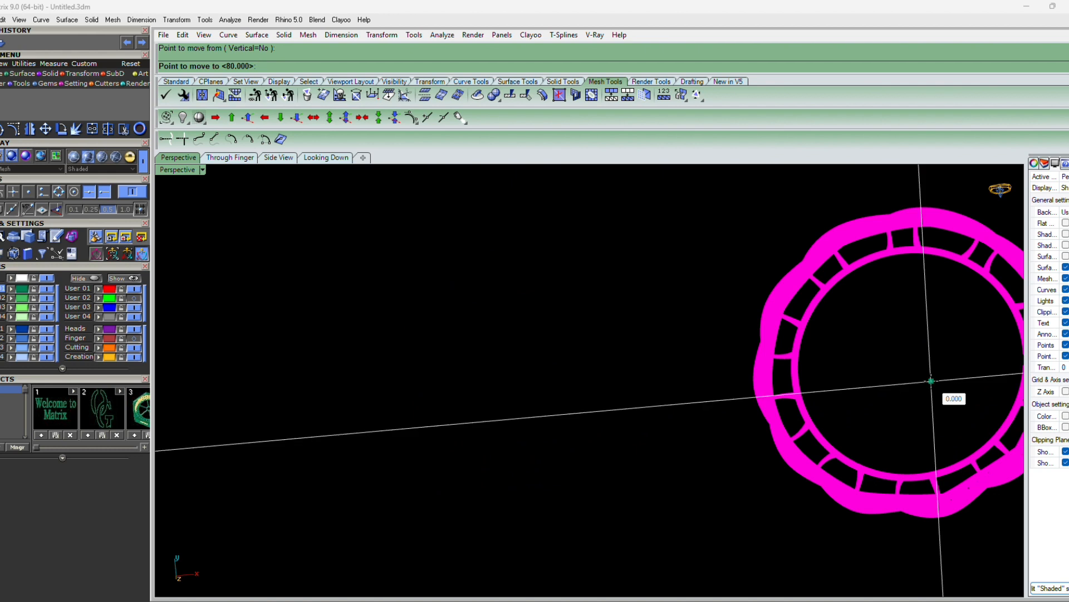
pyautogui.press('Return')
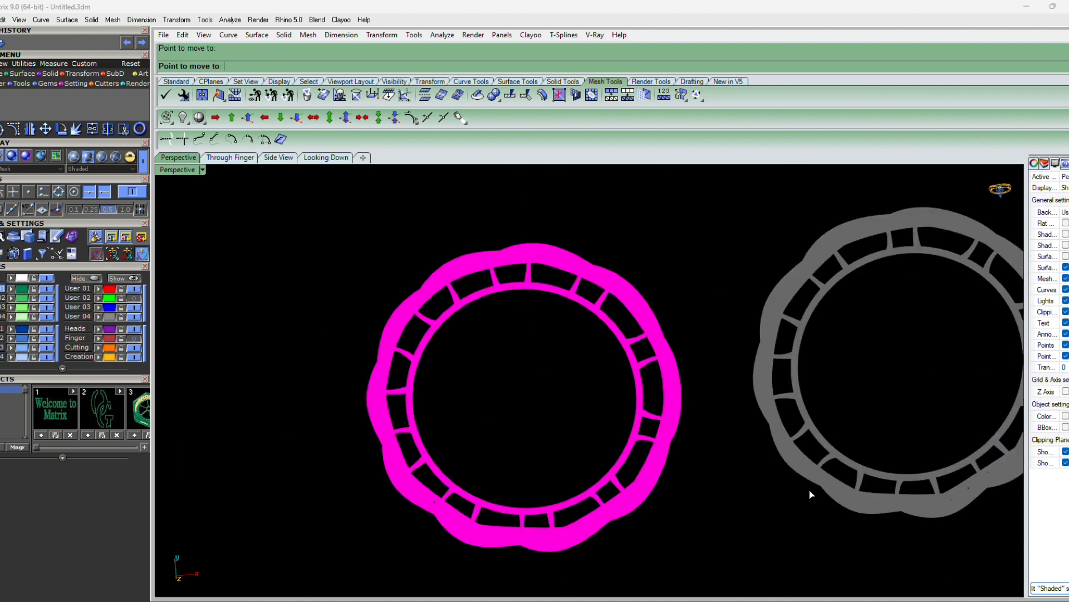
pyautogui.click(751, 522)
pyautogui.press('Escape')
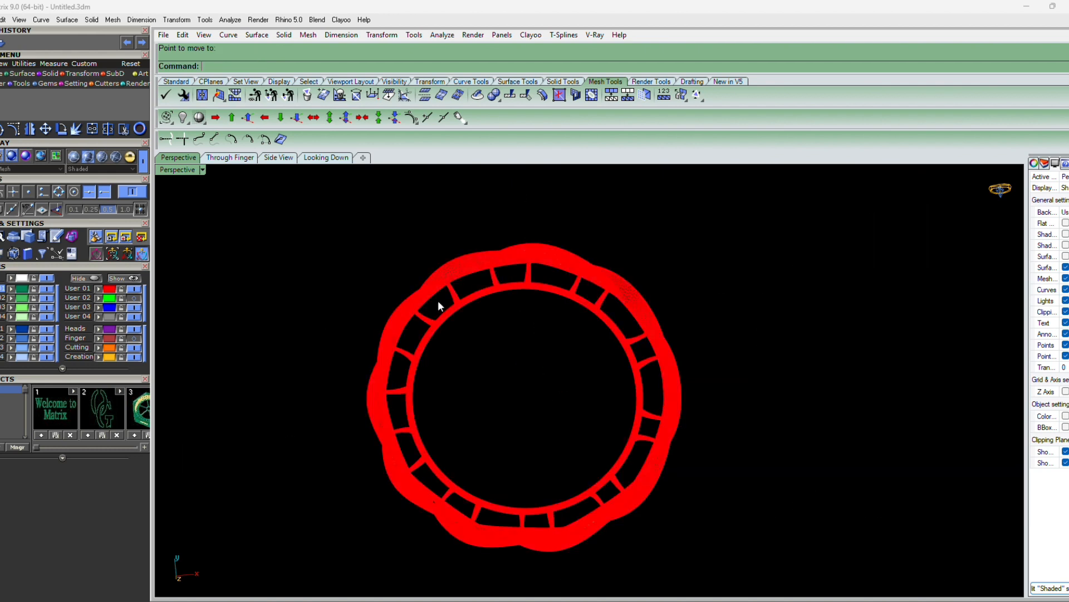
# - Switch to the four-view layout, fit the ring in all viewports and maximize the Perspective viewport
pyautogui.click(226, 157)
pyautogui.write('4')
pyautogui.press('Return')
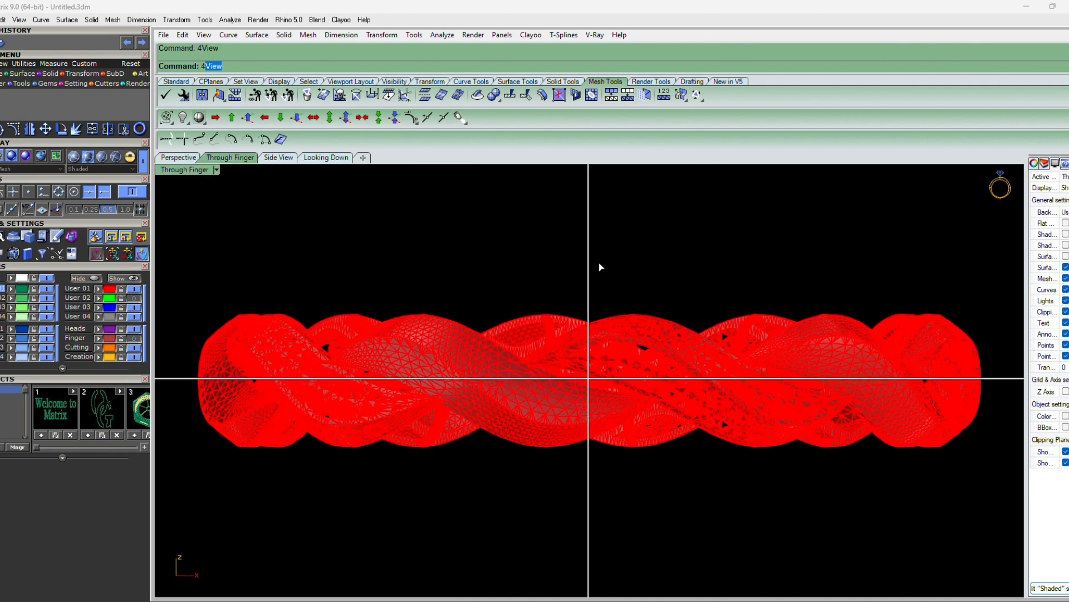
pyautogui.click(603, 267)
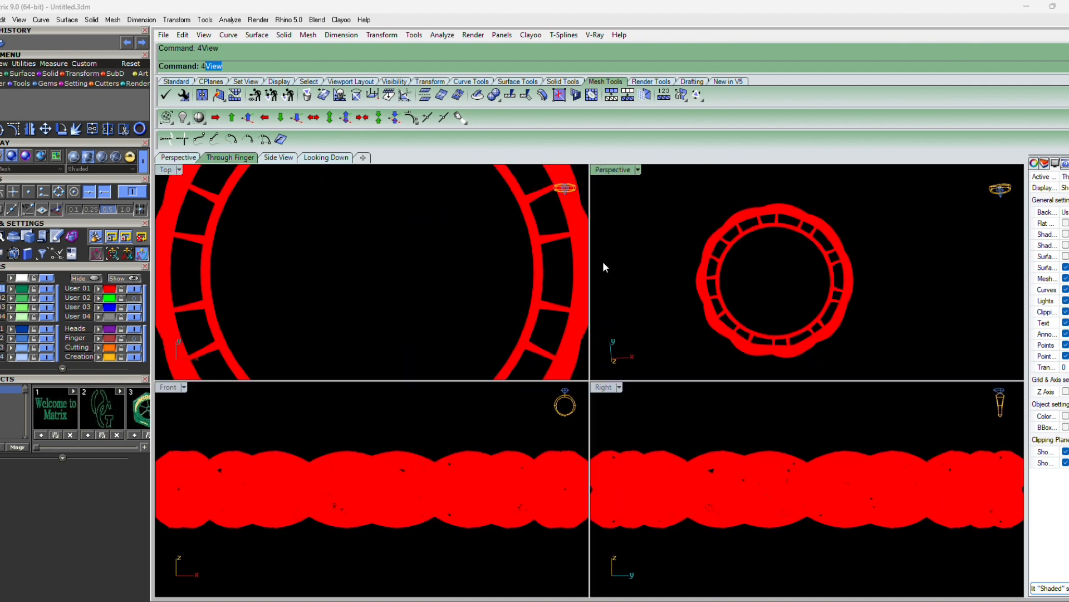
pyautogui.press('Return')
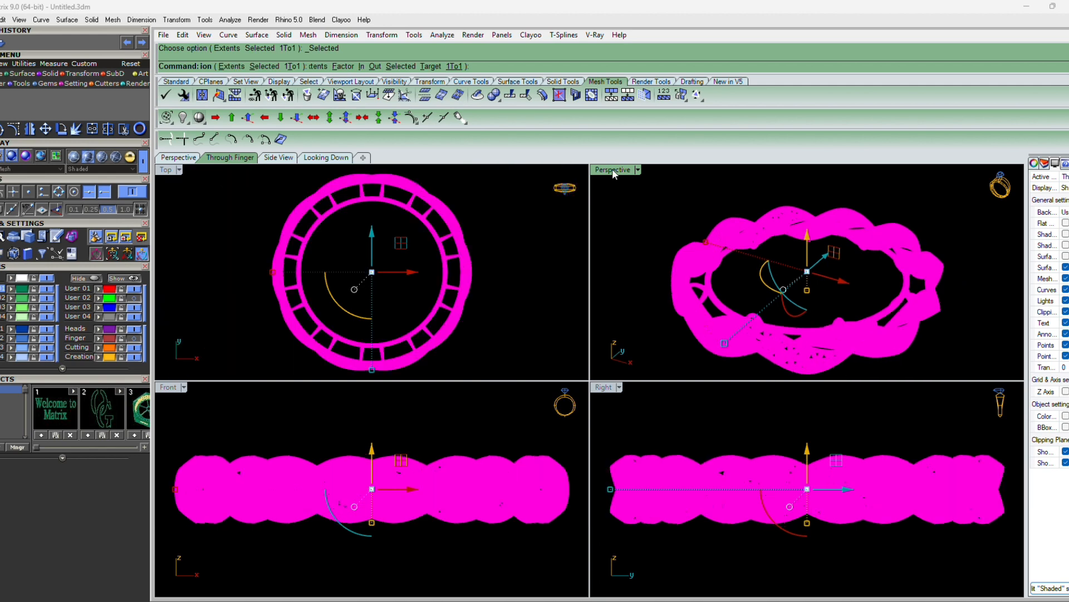
pyautogui.doubleClick(613, 170)
pyautogui.click(898, 327)
# - Turn off surface edges in the Shaded display so the ring shows without its facet lines
pyautogui.moveTo(909, 368); pyautogui.dragTo(919, 468, button='right')
pyautogui.scroll(5, 787, 265)
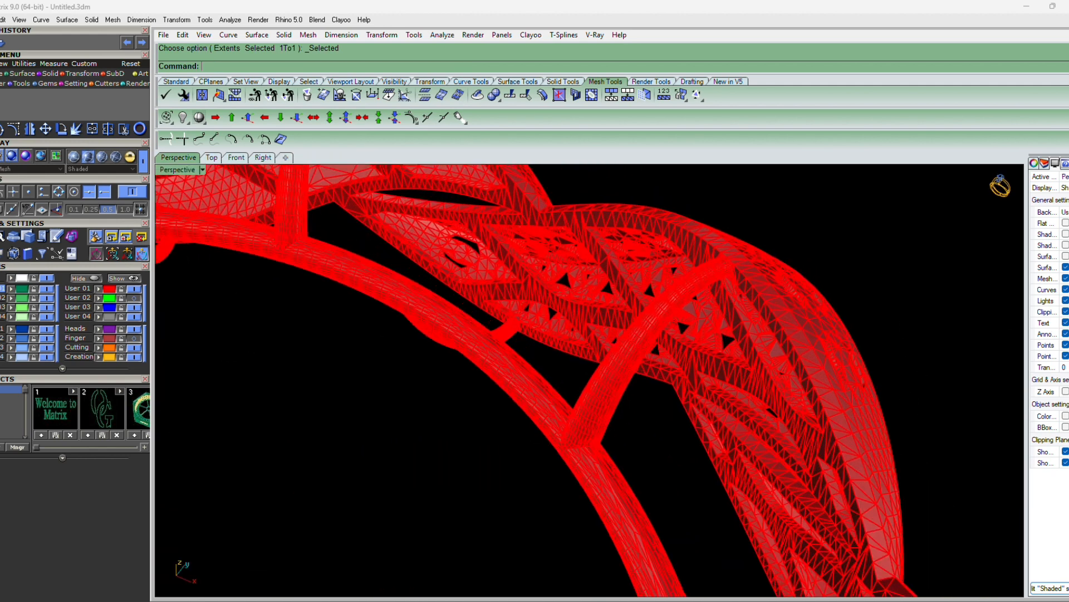
pyautogui.click(1065, 268)
# - Start duplicating edges and pick the outer edge segments running from the V-shaped notch on the band's inner side
pyautogui.moveTo(680, 392)
pyautogui.mouseDown(button='right')
pyautogui.moveTo(687, 363)
pyautogui.moveTo(709, 363)
pyautogui.moveTo(627, 366)
pyautogui.mouseUp(button='right')
pyautogui.scroll(-6, 790, 309)
pyautogui.moveTo(707, 366); pyautogui.dragTo(656, 371, button='right')
pyautogui.scroll(10, 306, 368)
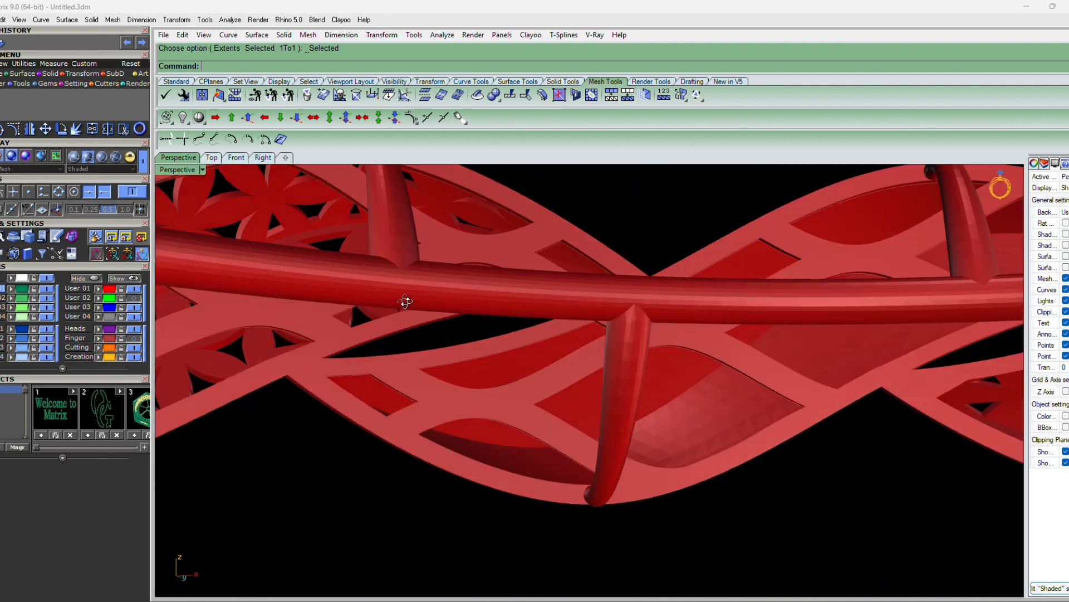
pyautogui.moveTo(405, 301); pyautogui.dragTo(390, 318, button='right')
pyautogui.scroll(7, 299, 374)
pyautogui.write('de')
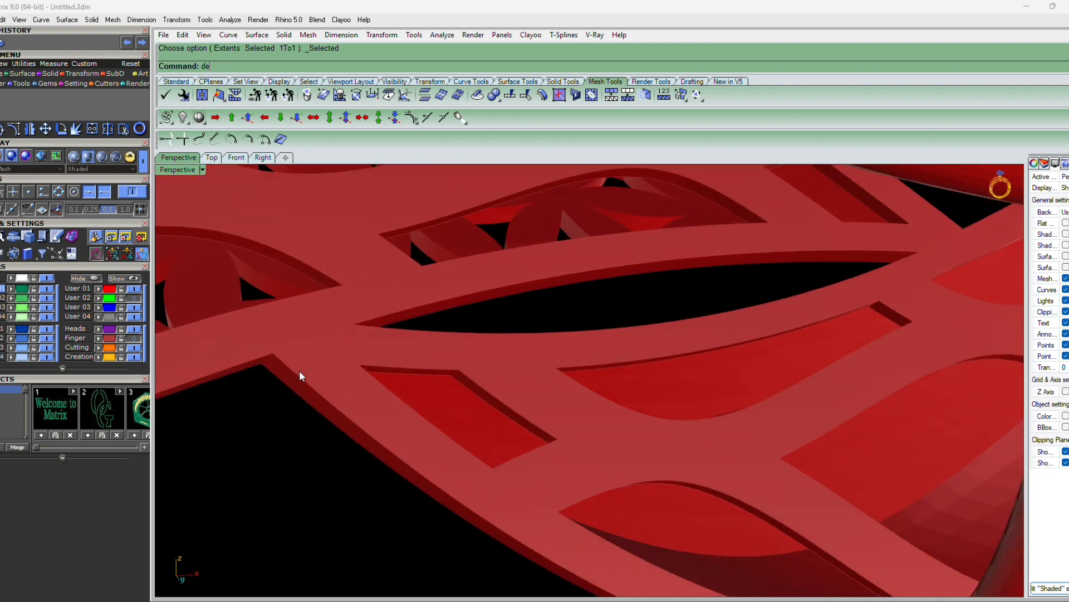
pyautogui.press('Return')
pyautogui.click(284, 369)
pyautogui.click(312, 390)
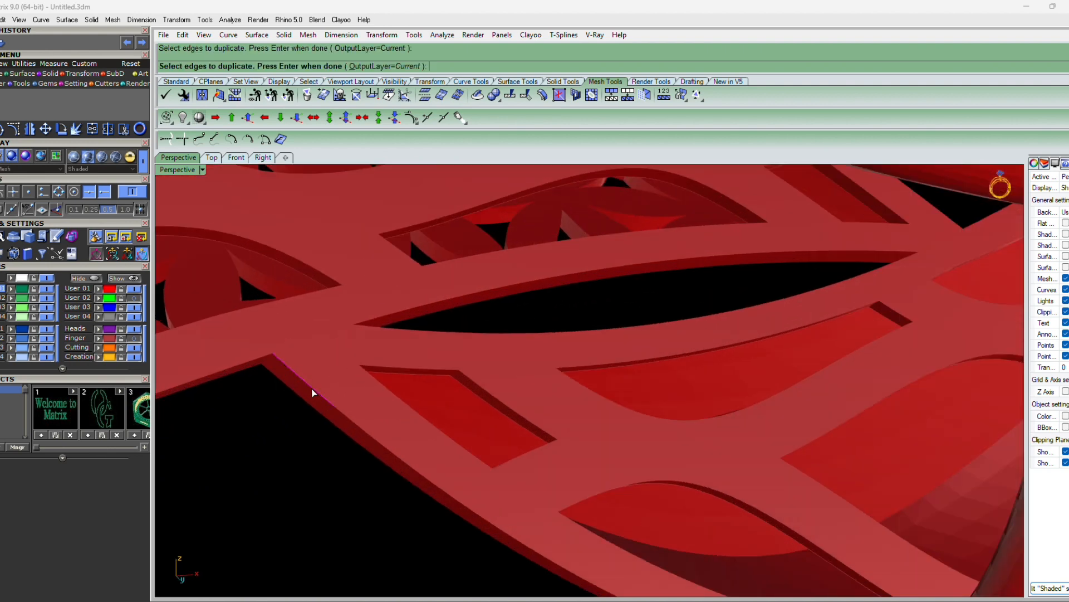
pyautogui.click(414, 468)
# - Add the edge segments along the lower rim of the lens-shaped opening, up to its far corner, to the edges being duplicated
pyautogui.click(417, 331)
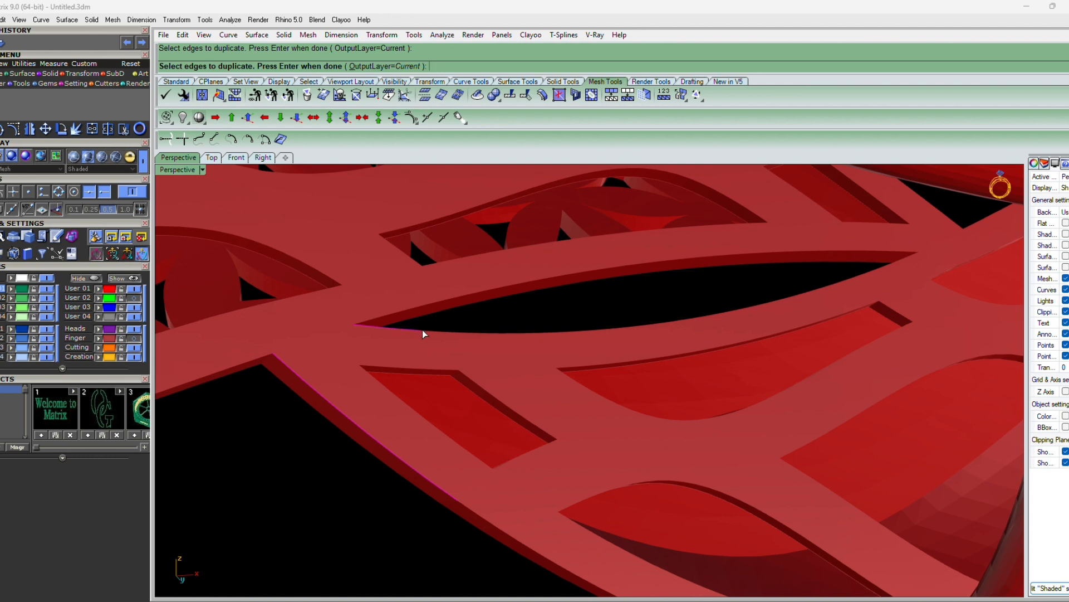
pyautogui.click(476, 336)
pyautogui.click(452, 335)
pyautogui.click(476, 336)
pyautogui.click(495, 338)
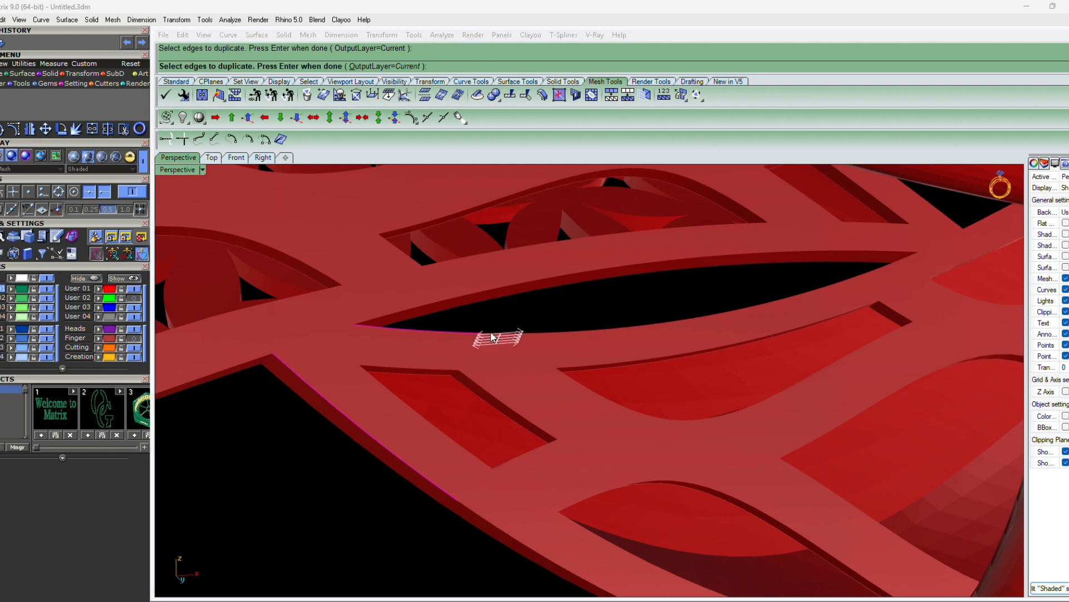
pyautogui.click(492, 336)
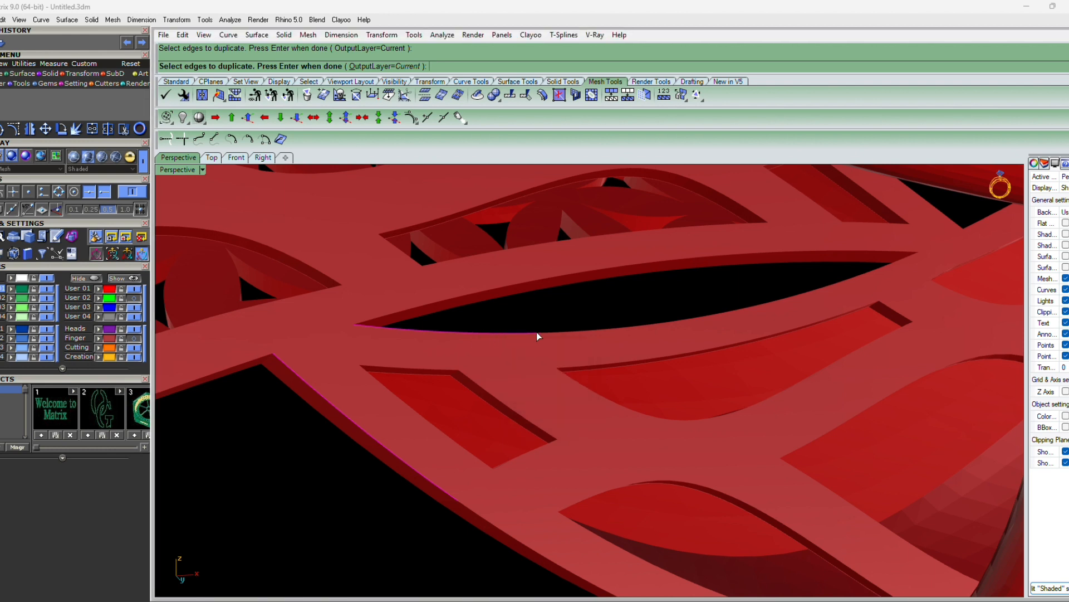
pyautogui.click(557, 335)
pyautogui.click(570, 332)
pyautogui.click(588, 330)
pyautogui.scroll(-3, 674, 332)
pyautogui.scroll(10, 600, 409)
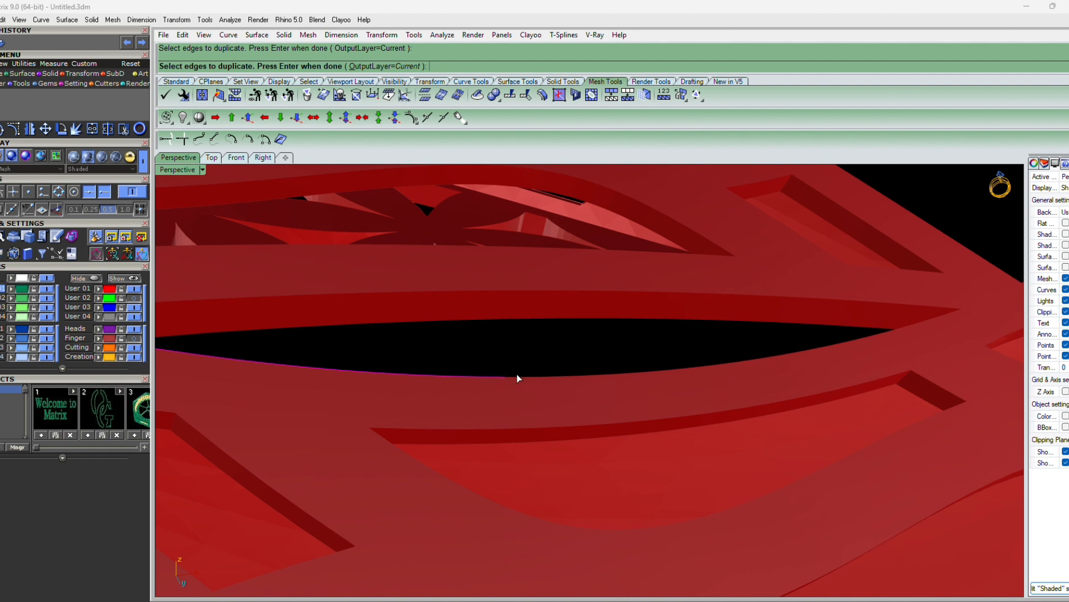
pyautogui.click(557, 378)
pyautogui.scroll(-2, 771, 374)
pyautogui.scroll(3, 771, 371)
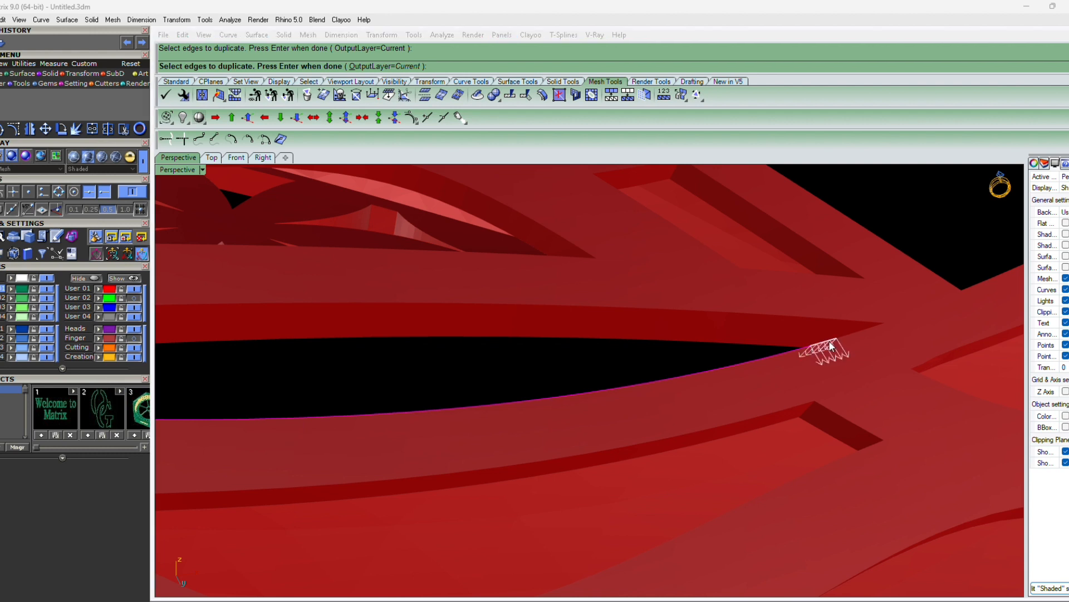
pyautogui.moveTo(878, 338); pyautogui.dragTo(878, 341, button='right')
pyautogui.scroll(3, 890, 251)
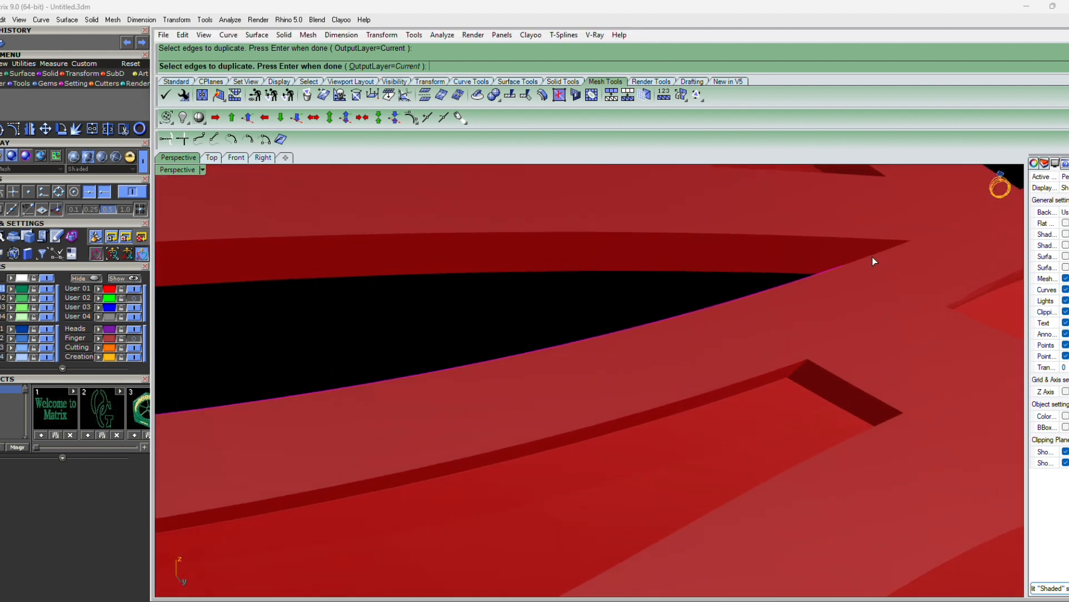
# - Add the first outer edge segments rising from the tip of the next V-shaped notch to the edges being duplicated
pyautogui.moveTo(892, 252); pyautogui.dragTo(836, 270, button='right')
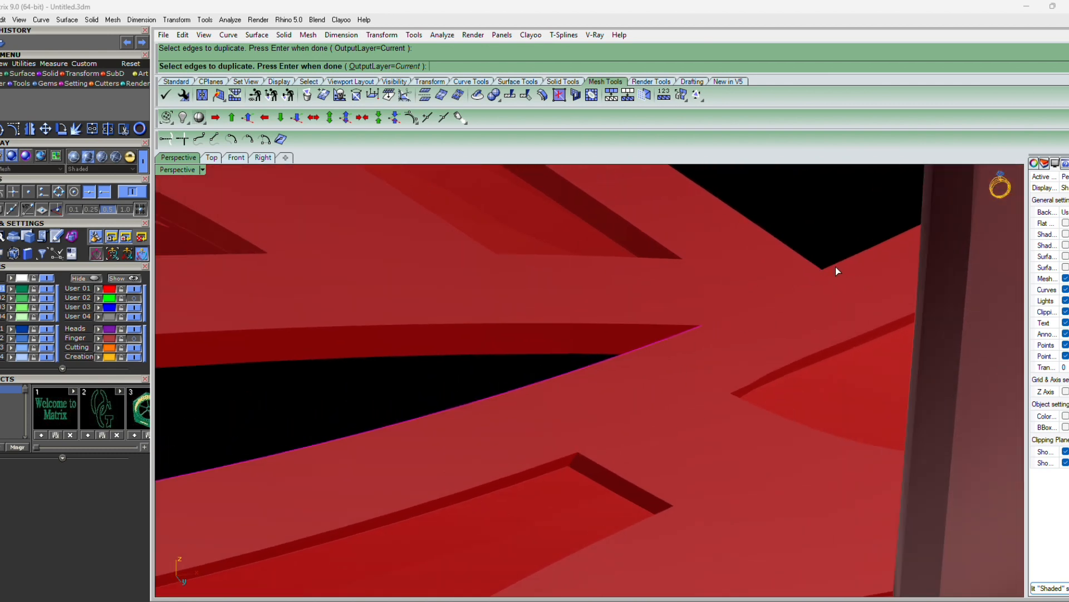
pyautogui.moveTo(628, 348); pyautogui.dragTo(629, 316, button='right')
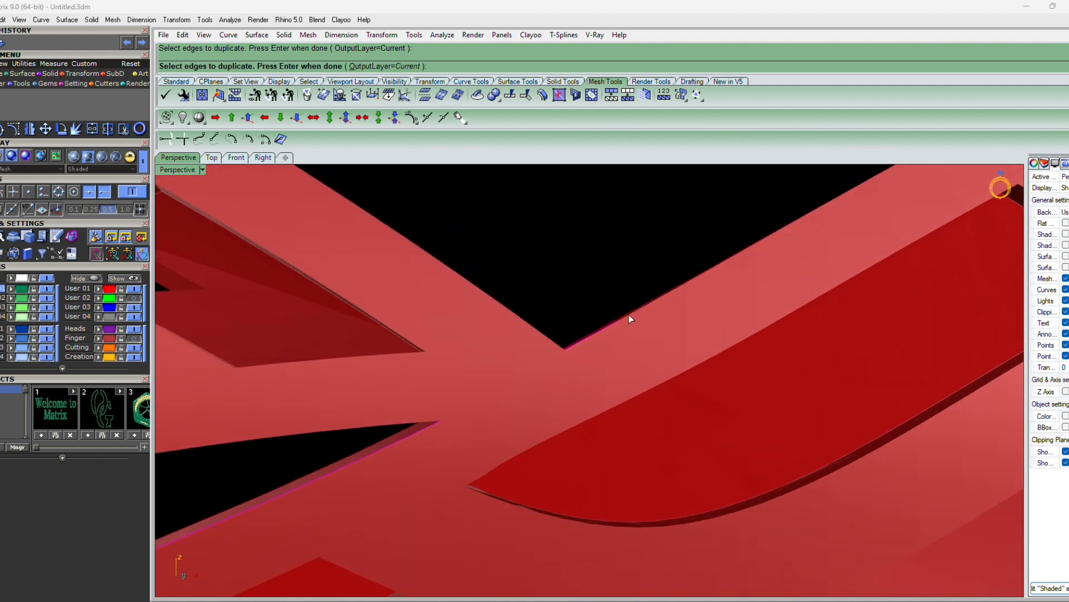
pyautogui.click(644, 306)
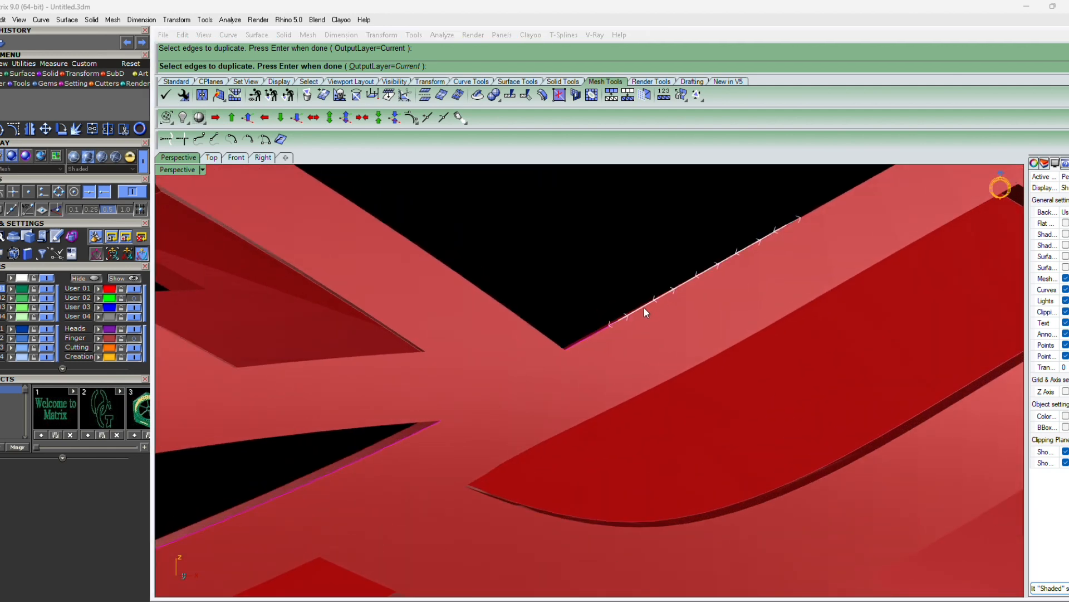
pyautogui.moveTo(678, 353); pyautogui.dragTo(685, 328, button='right')
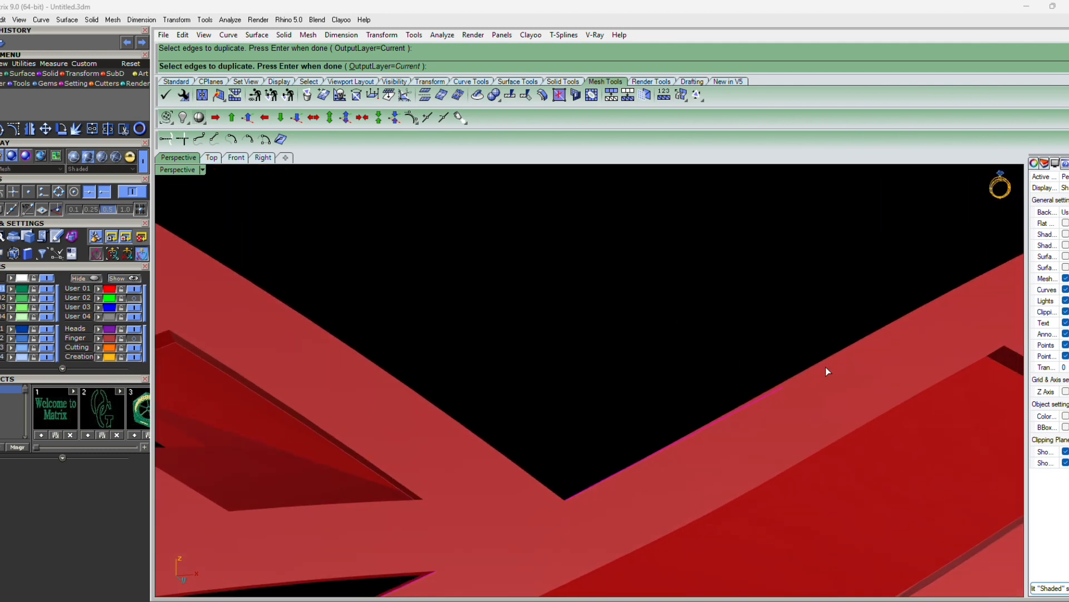
pyautogui.moveTo(639, 460); pyautogui.dragTo(633, 470, button='right')
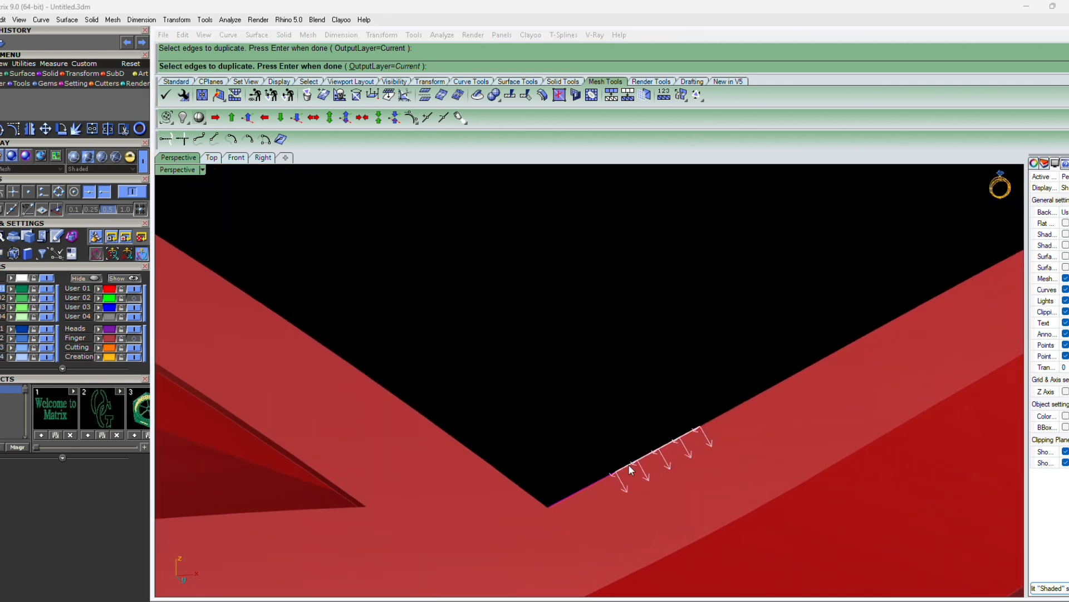
pyautogui.click(703, 426)
pyautogui.click(707, 423)
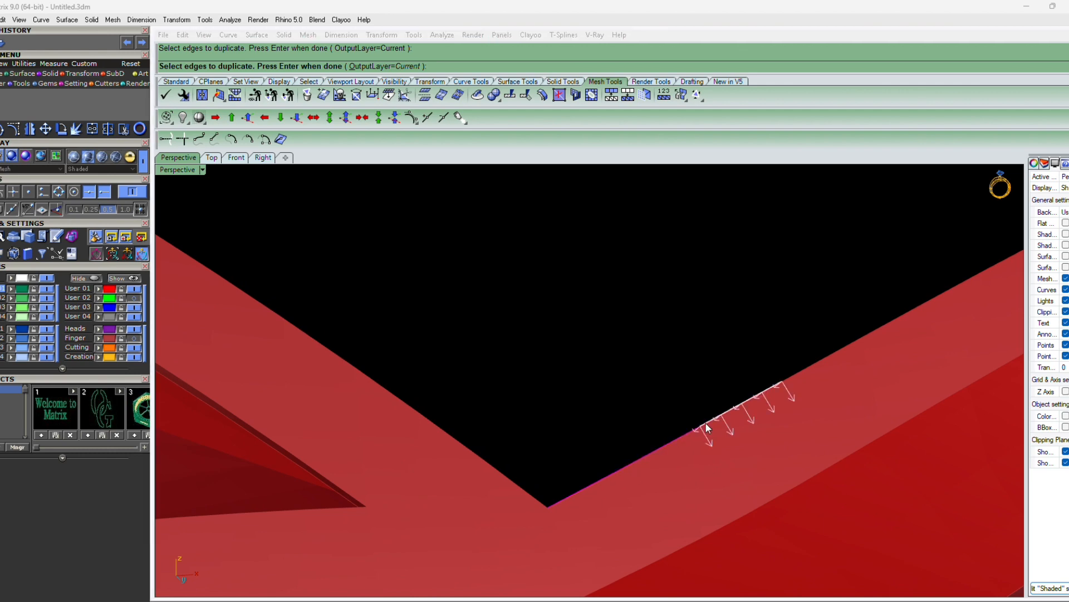
# - Continue the edge selection along the solid petal panel's lower outer rim, from the notch past the rounded post beneath it
pyautogui.scroll(-3, 784, 368)
pyautogui.moveTo(819, 309); pyautogui.dragTo(787, 237, button='right')
pyautogui.scroll(-4, 682, 455)
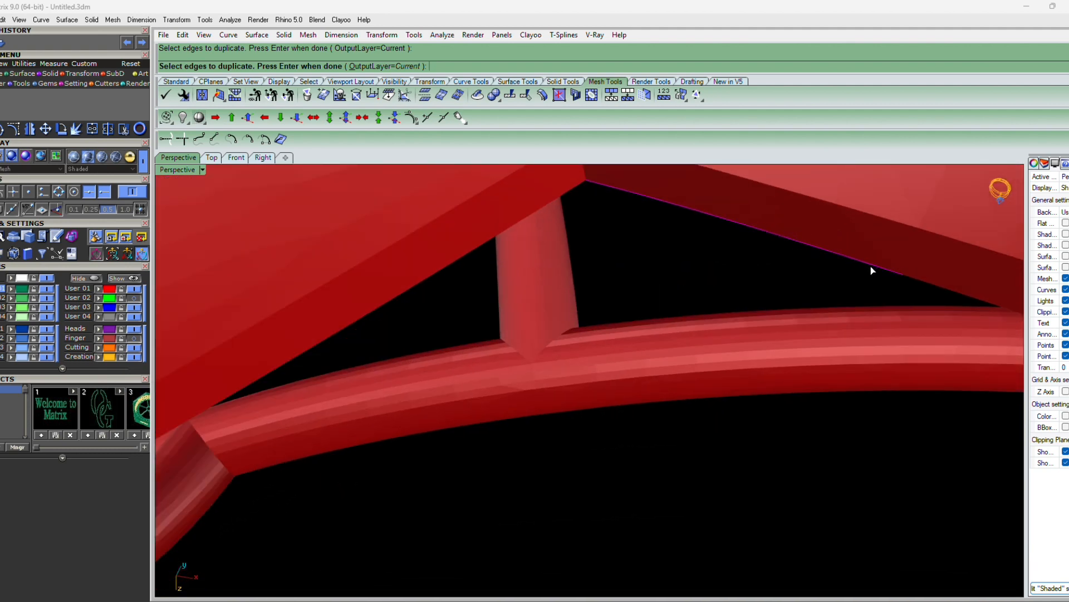
pyautogui.moveTo(920, 285); pyautogui.dragTo(562, 363, button='right')
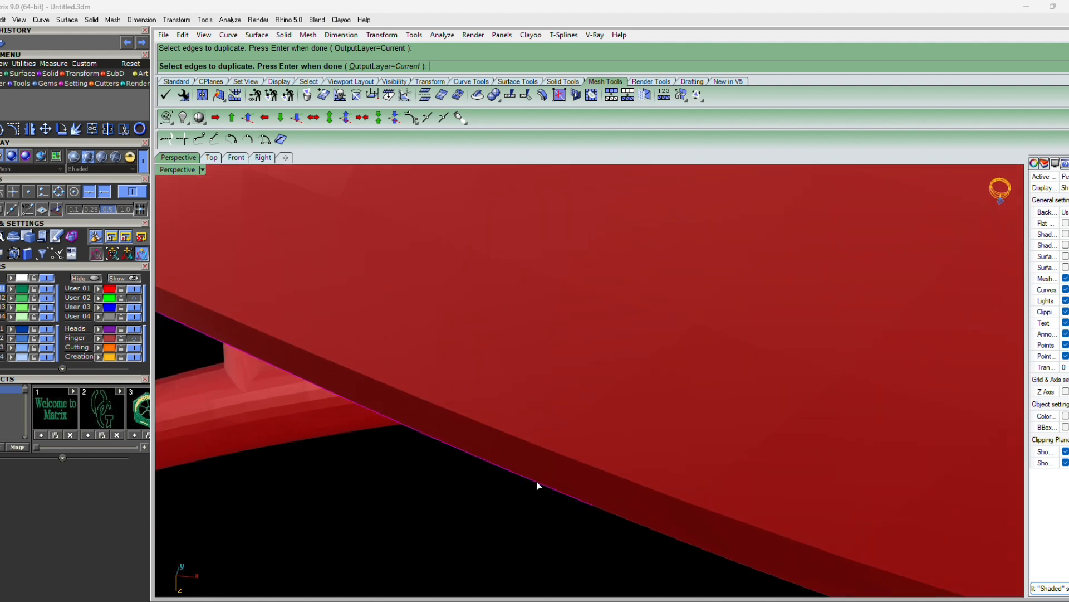
pyautogui.moveTo(699, 554); pyautogui.dragTo(553, 433, button='right')
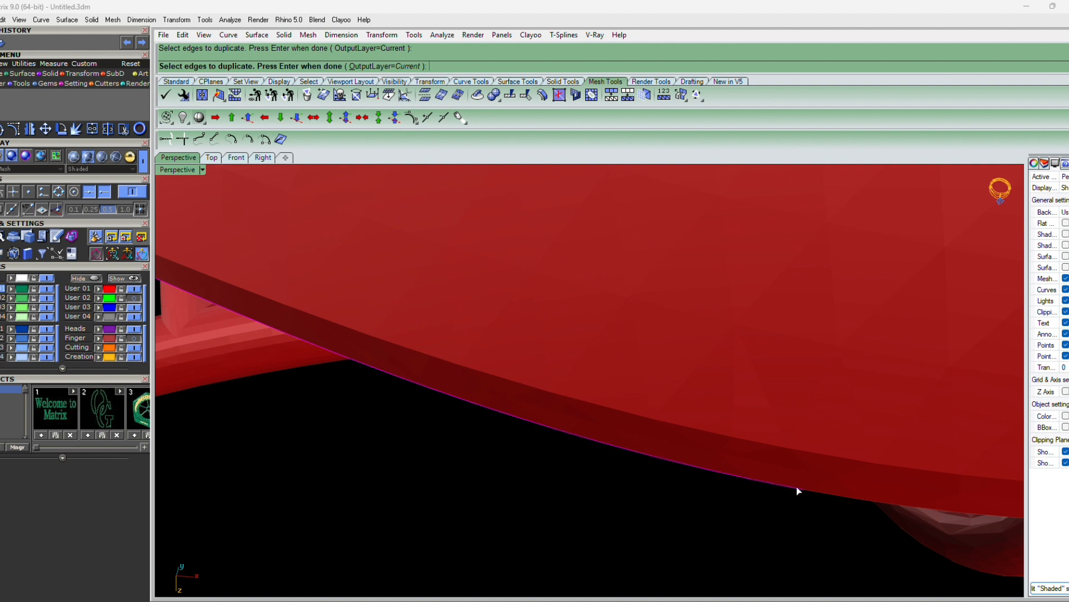
pyautogui.moveTo(912, 494); pyautogui.dragTo(583, 458, button='right')
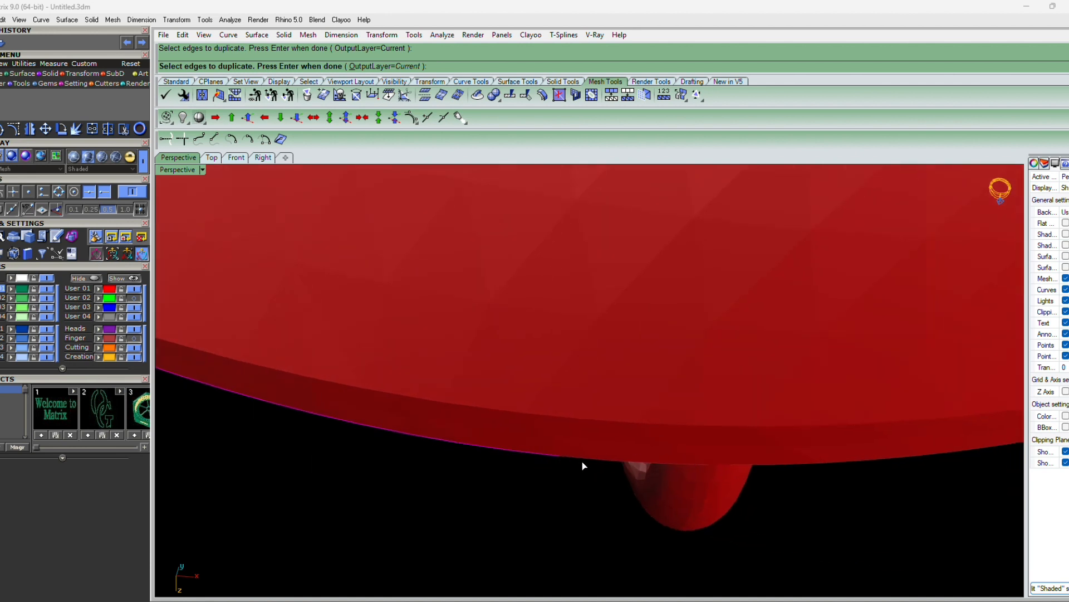
pyautogui.moveTo(532, 426); pyautogui.dragTo(537, 478, button='right')
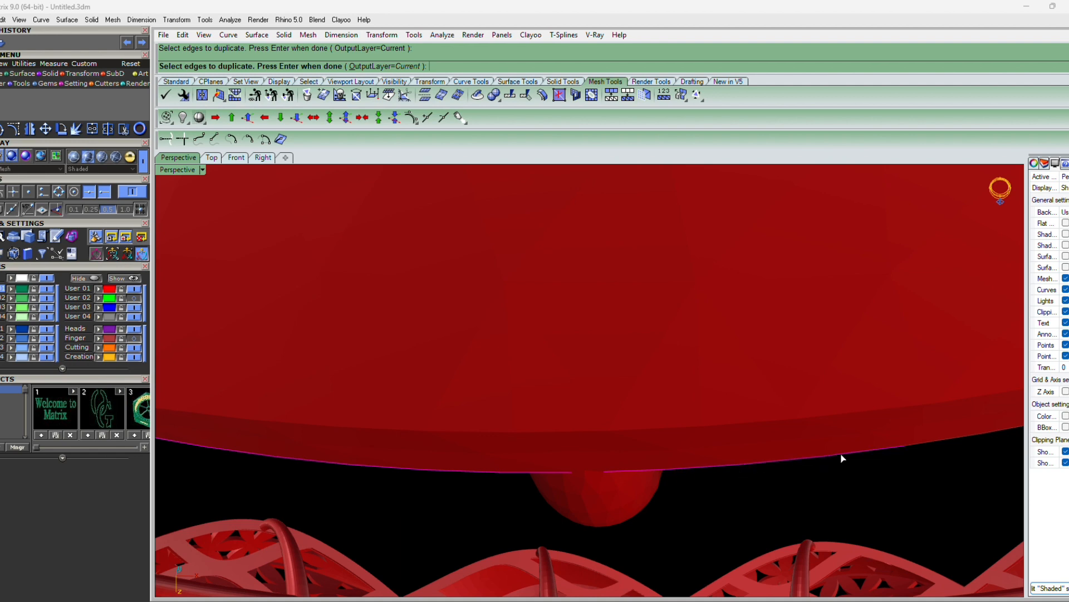
pyautogui.moveTo(841, 453); pyautogui.dragTo(446, 474, button='right')
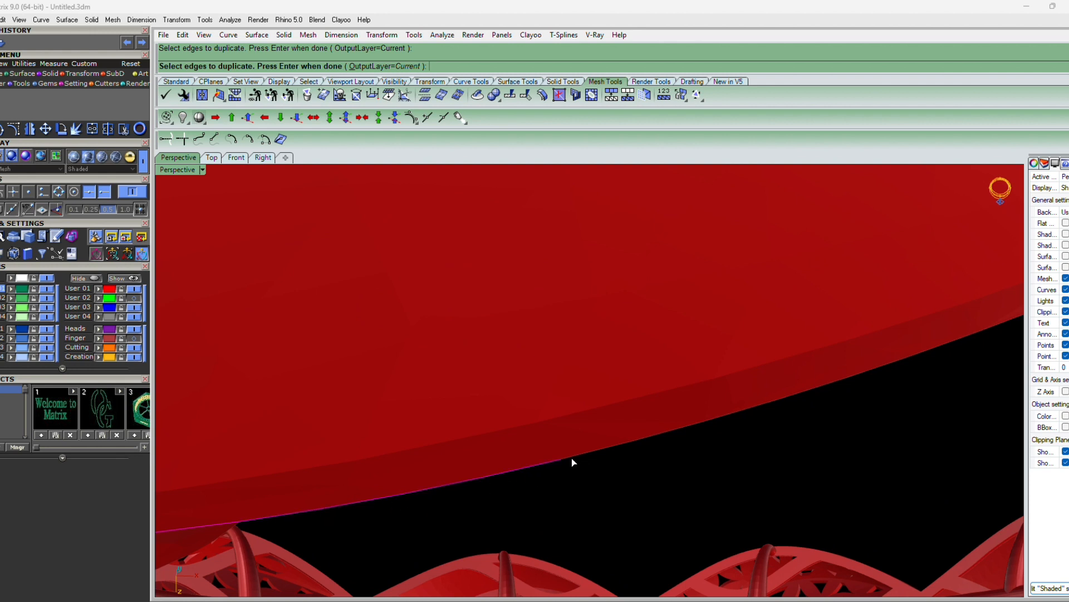
# - Add the remaining lower outer rim segments of the solid petal panel, up to the corner where it meets the flower-patterned panel
pyautogui.click(727, 414)
pyautogui.moveTo(727, 414); pyautogui.dragTo(482, 442, button='right')
pyautogui.click(560, 410)
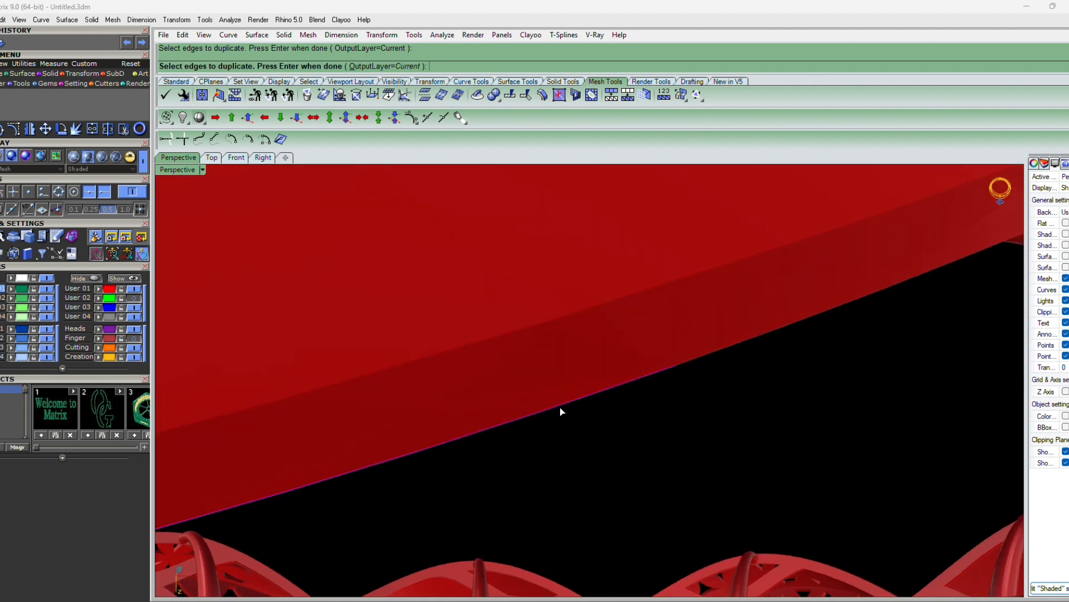
pyautogui.click(695, 367)
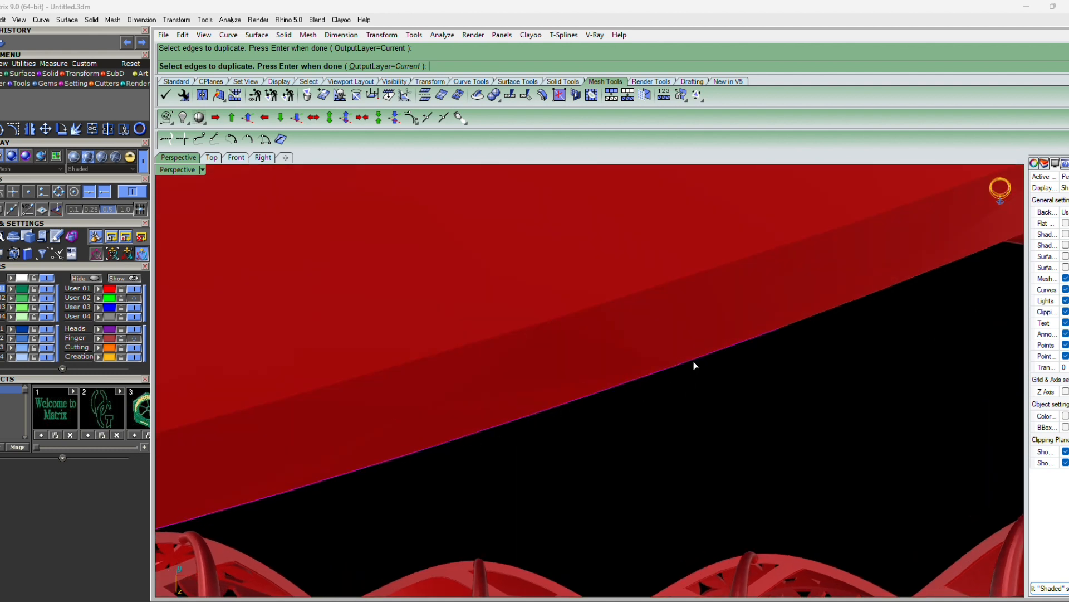
pyautogui.click(794, 327)
pyautogui.moveTo(795, 327); pyautogui.dragTo(616, 406, button='right')
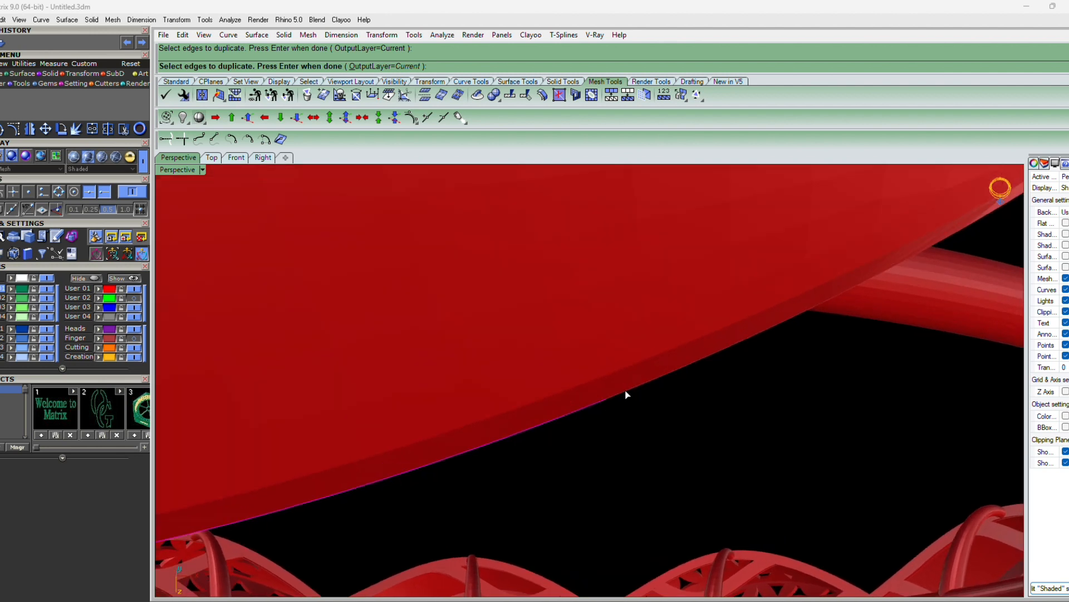
pyautogui.click(624, 395)
pyautogui.click(664, 379)
pyautogui.moveTo(695, 392); pyautogui.dragTo(634, 394, button='right')
pyautogui.scroll(2, 634, 393)
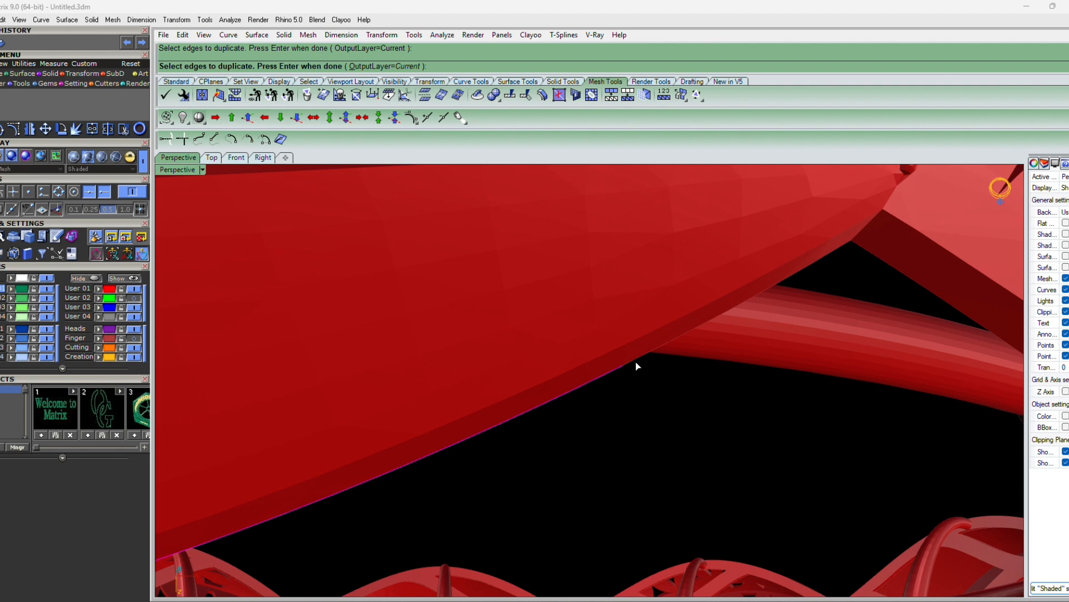
pyautogui.moveTo(637, 365); pyautogui.dragTo(613, 400, button='right')
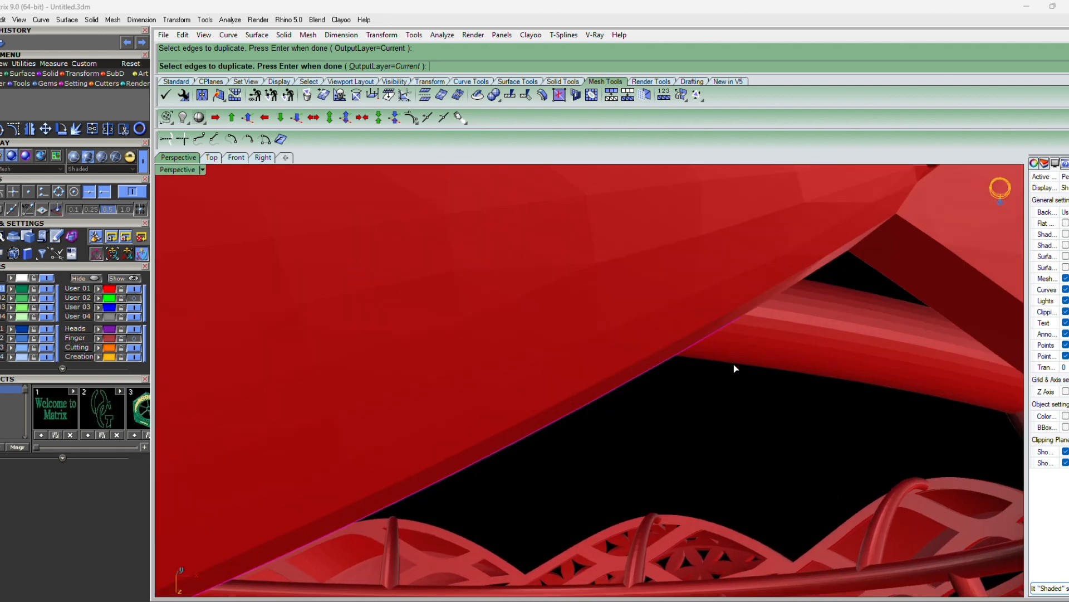
pyautogui.moveTo(735, 369); pyautogui.dragTo(711, 396, button='right')
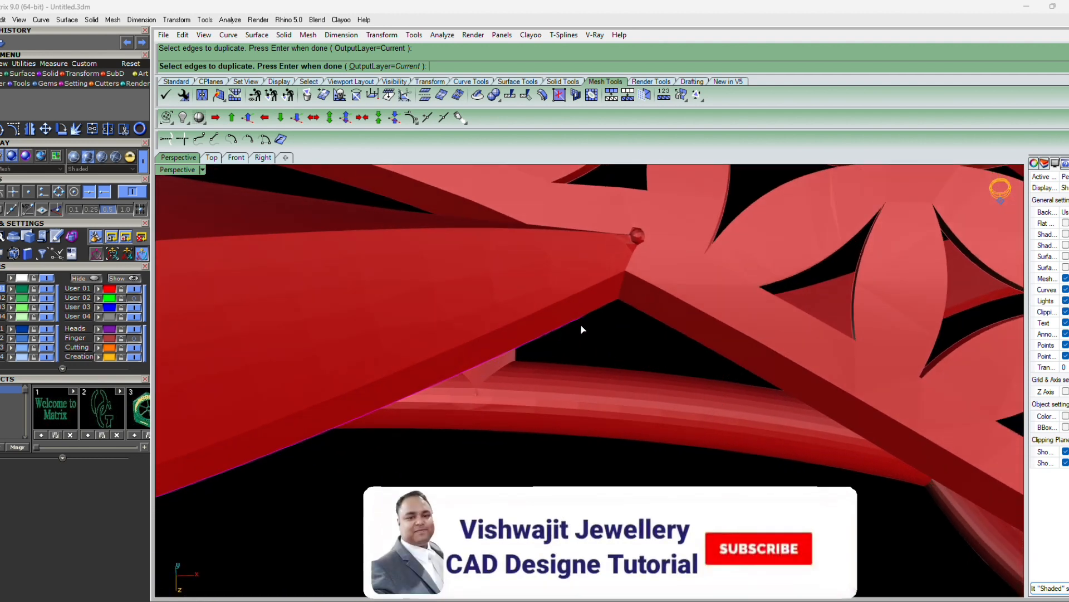
# - Add the upper rim segments at the pointed end of the lens-shaped opening beside the flower-patterned panel to the edge selection
pyautogui.scroll(-8, 794, 399)
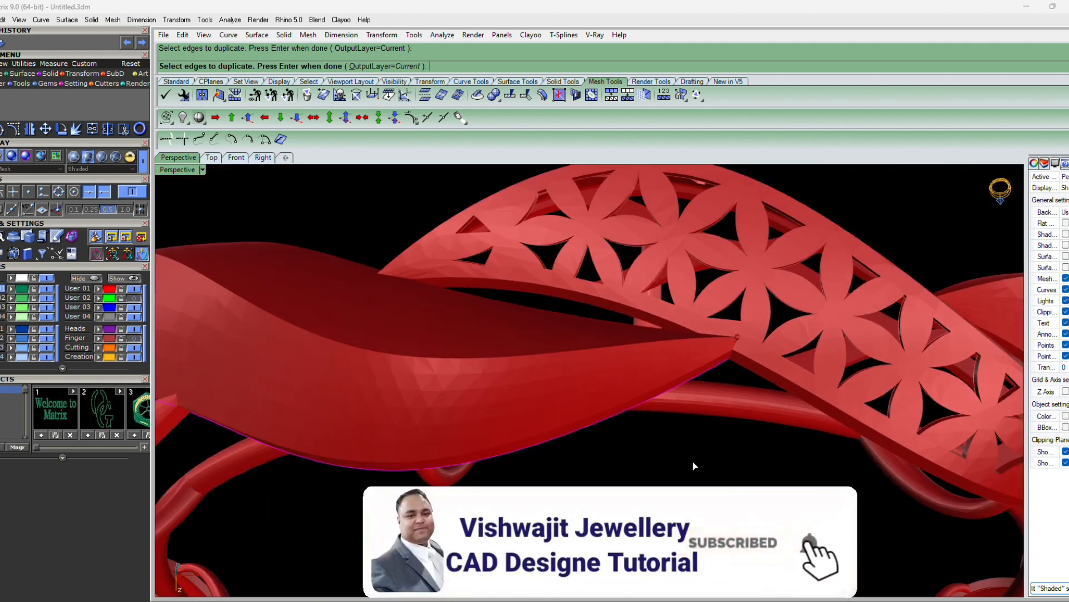
pyautogui.moveTo(694, 465); pyautogui.dragTo(706, 290, button='right')
pyautogui.scroll(10, 660, 294)
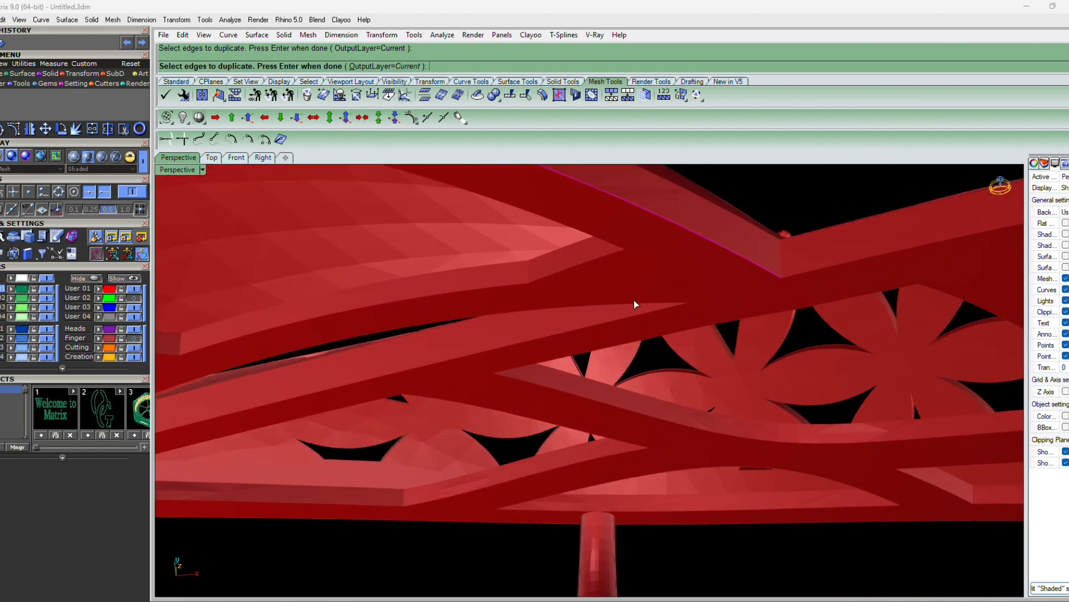
pyautogui.moveTo(646, 331); pyautogui.dragTo(642, 265, button='right')
pyautogui.scroll(5, 560, 398)
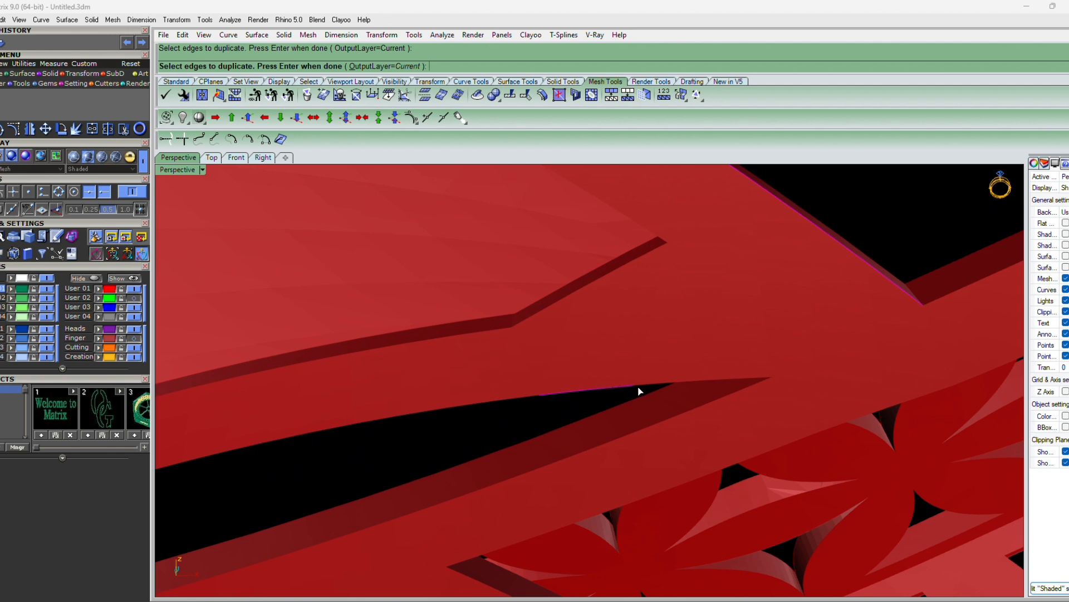
pyautogui.keyDown('shift'); pyautogui.moveTo(677, 372); pyautogui.dragTo(484, 349, button='right'); pyautogui.keyUp('shift')
pyautogui.moveTo(544, 353); pyautogui.dragTo(529, 396, button='right')
pyautogui.scroll(2, 530, 399)
pyautogui.scroll(-6, 876, 373)
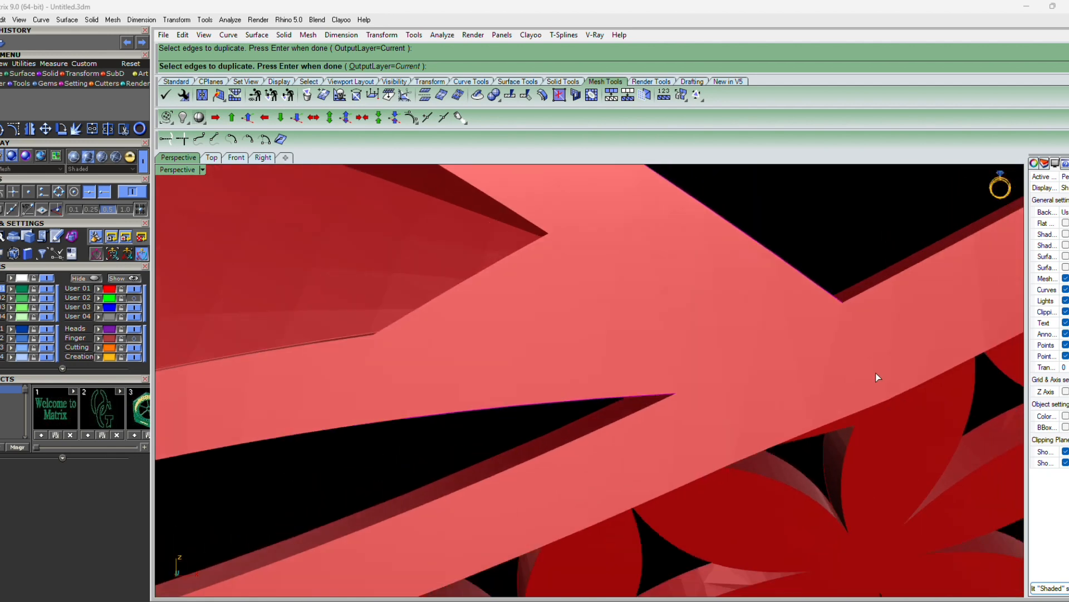
# - Extend the edge selection along the middle of the lens-shaped opening's upper rim, picking the adjoining segments one by one
pyautogui.moveTo(587, 343); pyautogui.dragTo(581, 406, button='right')
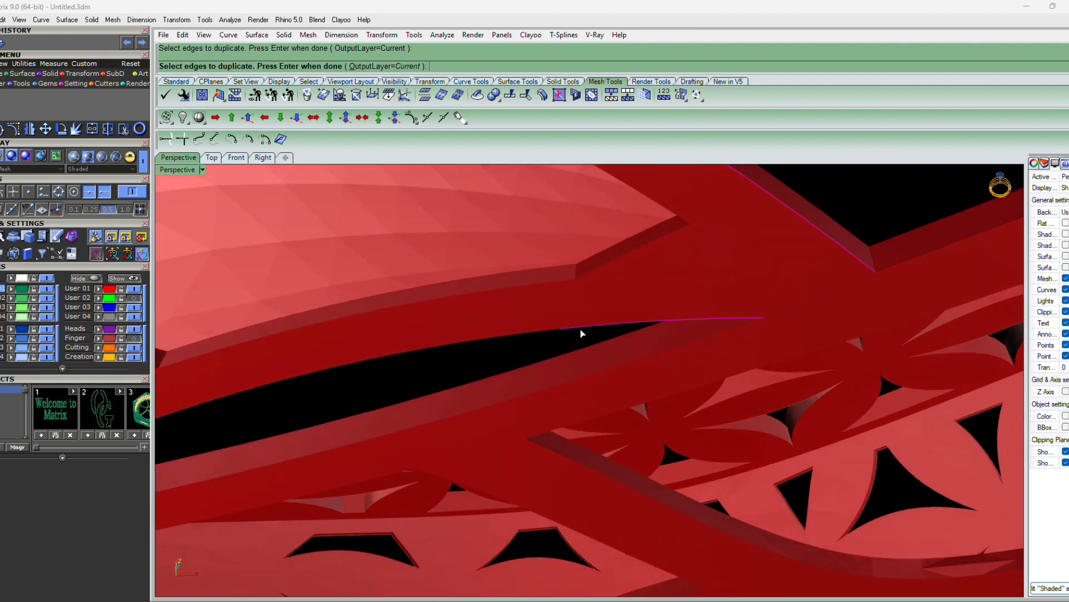
pyautogui.click(513, 338)
pyautogui.click(482, 341)
pyautogui.click(449, 344)
pyautogui.click(416, 352)
pyautogui.click(383, 359)
pyautogui.click(353, 366)
# - Complete the upper rim of the lens-shaped opening by adding its remaining edge segments up to the far pointed corner
pyautogui.moveTo(307, 383); pyautogui.dragTo(580, 347, button='right')
pyautogui.scroll(6, 633, 301)
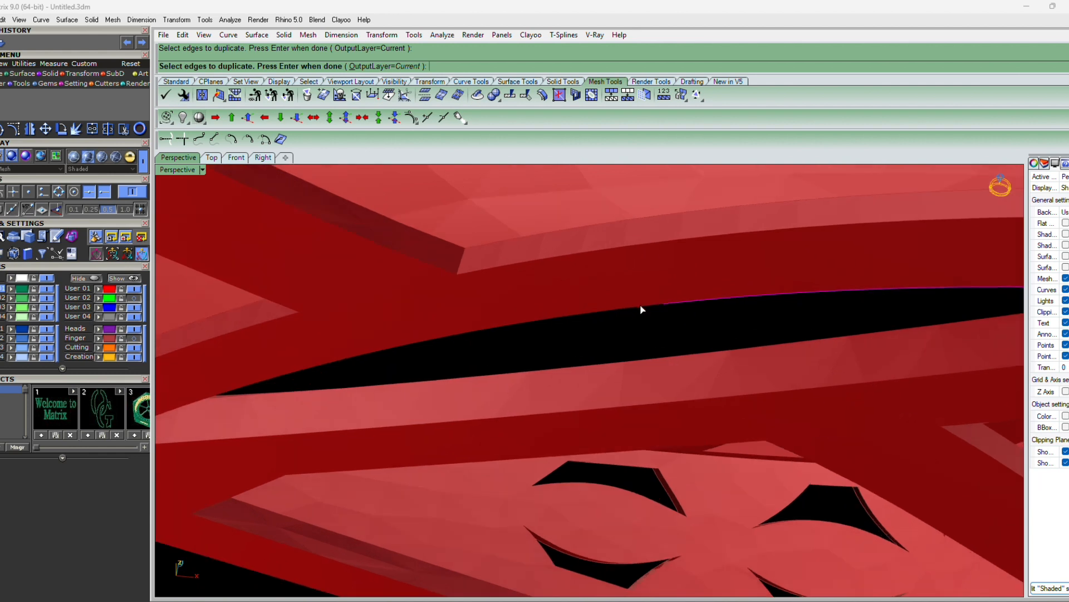
pyautogui.click(600, 317)
pyautogui.click(453, 336)
pyautogui.click(416, 344)
pyautogui.click(380, 353)
pyautogui.click(275, 381)
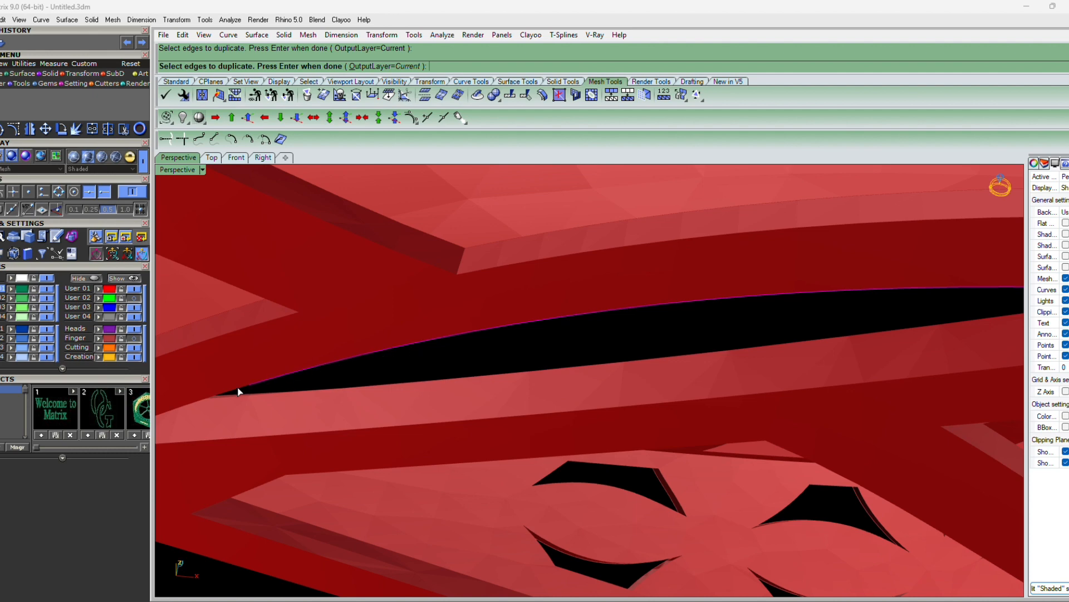
pyautogui.moveTo(619, 270); pyautogui.dragTo(501, 341, button='right')
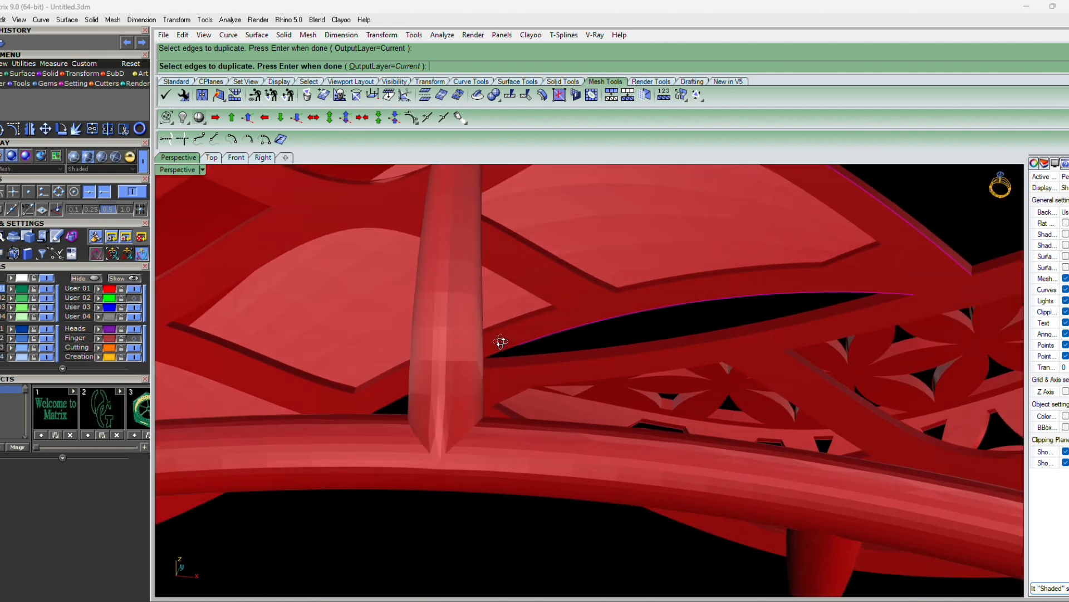
pyautogui.scroll(10, 508, 361)
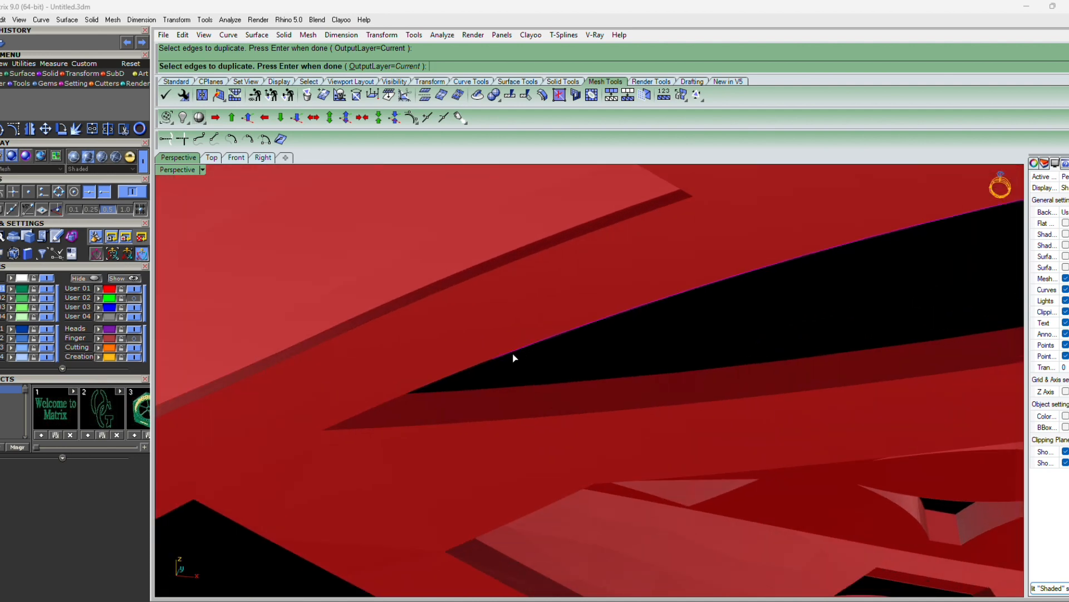
pyautogui.click(433, 382)
# - Add the outer edge segments descending from the peak of the inverted V-shaped notch beyond the lens-shaped opening
pyautogui.moveTo(371, 410); pyautogui.dragTo(494, 417, button='right')
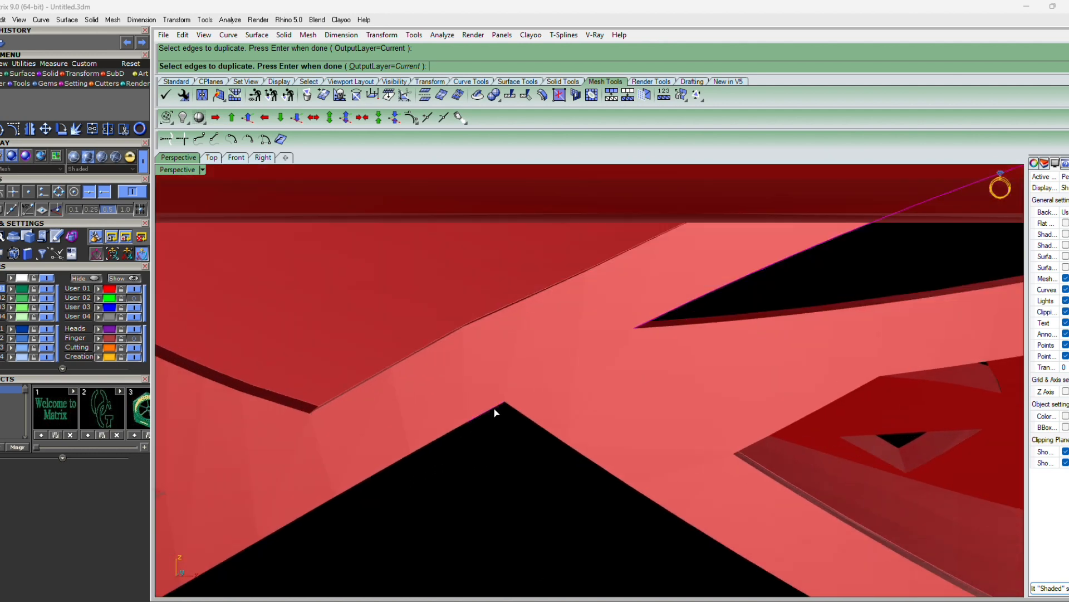
pyautogui.moveTo(566, 401); pyautogui.dragTo(635, 267, button='right')
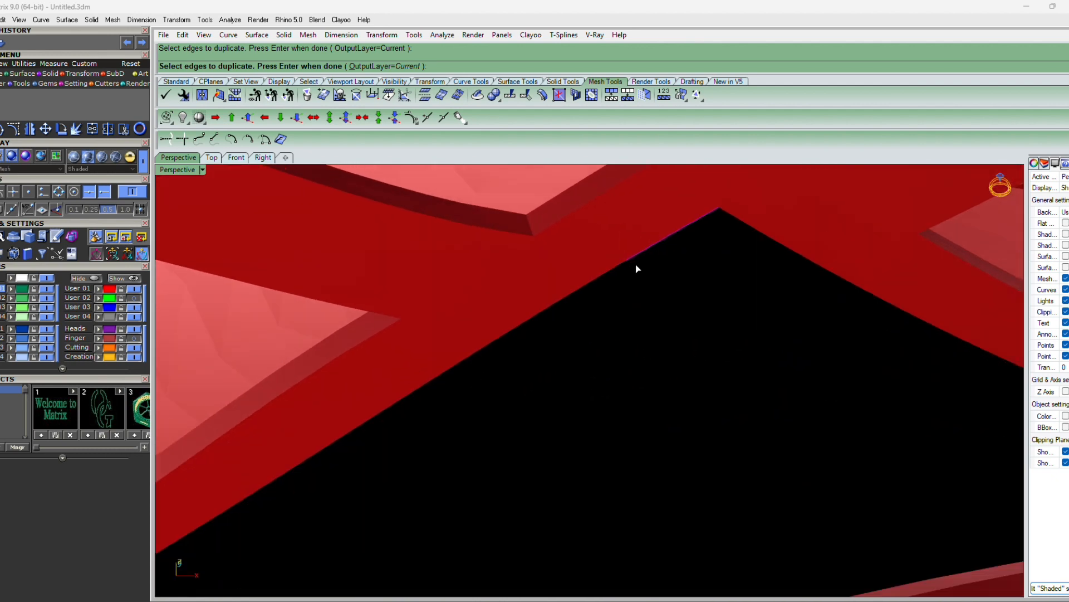
pyautogui.click(545, 315)
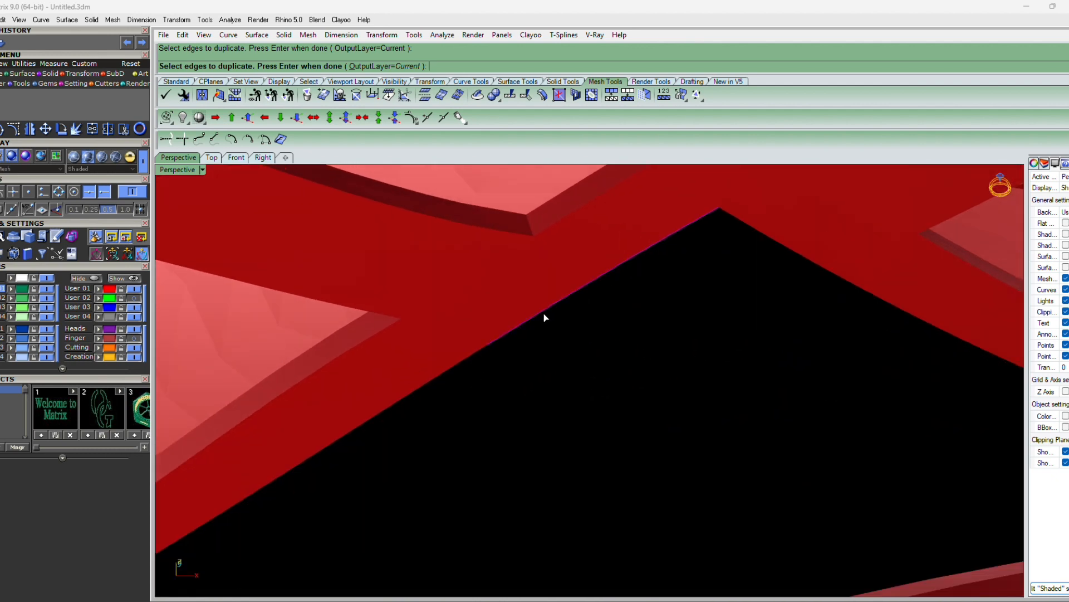
pyautogui.click(475, 358)
# - Continue picking the band's outer edge segments from the inverted V-shaped notch to the small round post joining the lower rail
pyautogui.scroll(-4, 817, 273)
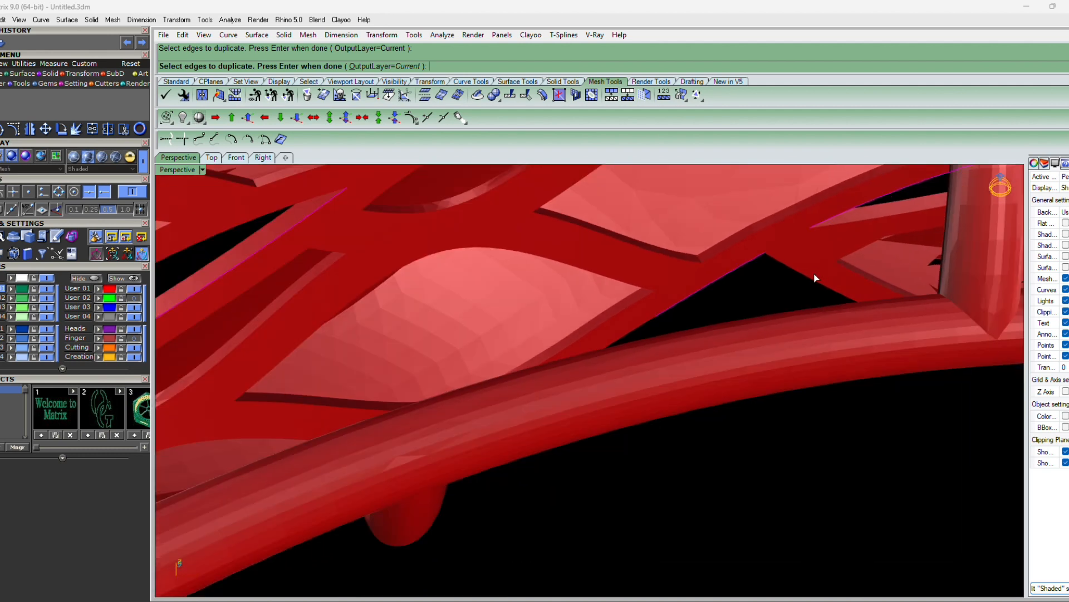
pyautogui.scroll(-5, 823, 305)
pyautogui.moveTo(823, 306); pyautogui.dragTo(758, 324, button='right')
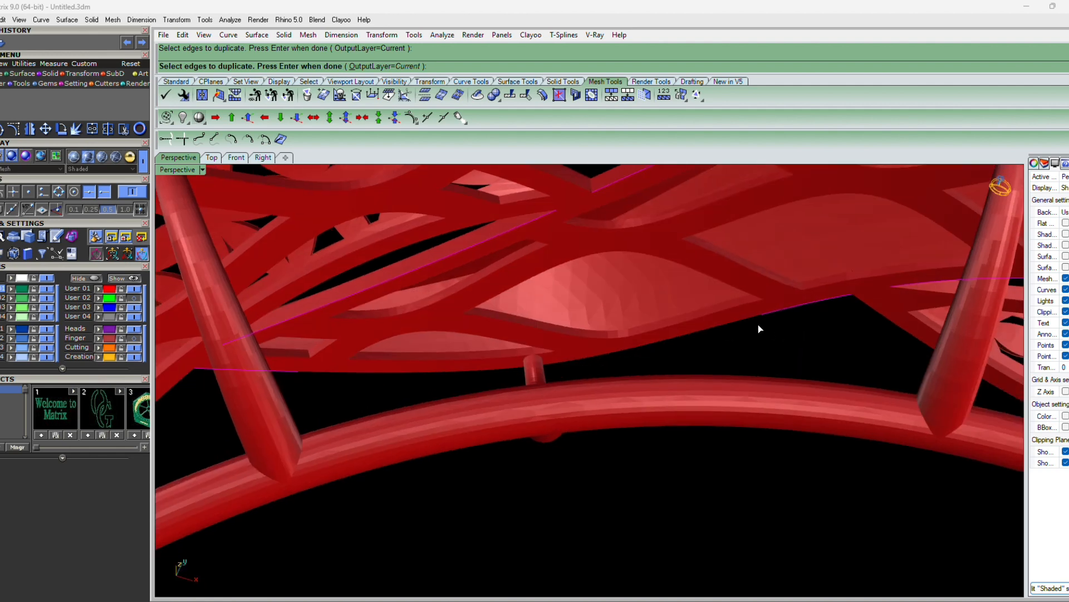
pyautogui.scroll(5, 756, 323)
pyautogui.click(755, 315)
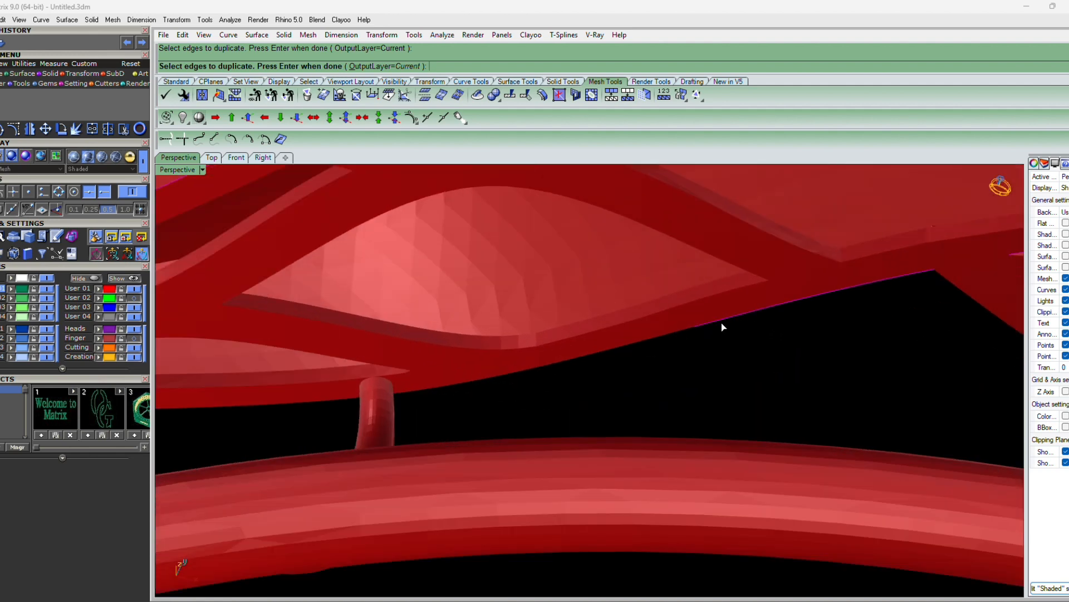
pyautogui.click(656, 345)
pyautogui.click(550, 369)
pyautogui.click(484, 382)
pyautogui.click(420, 394)
pyautogui.scroll(4, 399, 399)
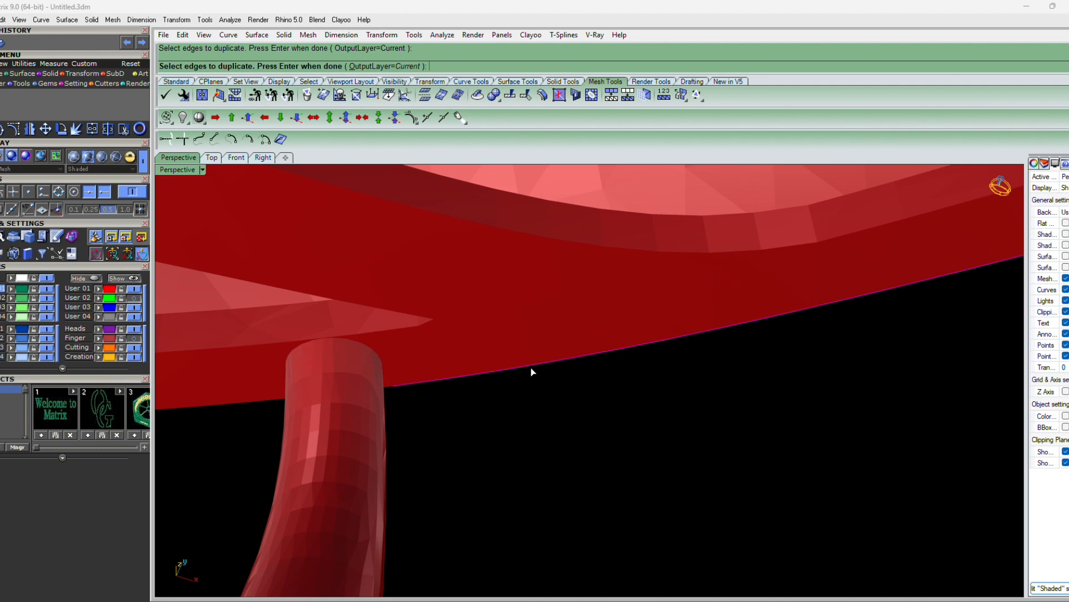
pyautogui.scroll(-3, 724, 322)
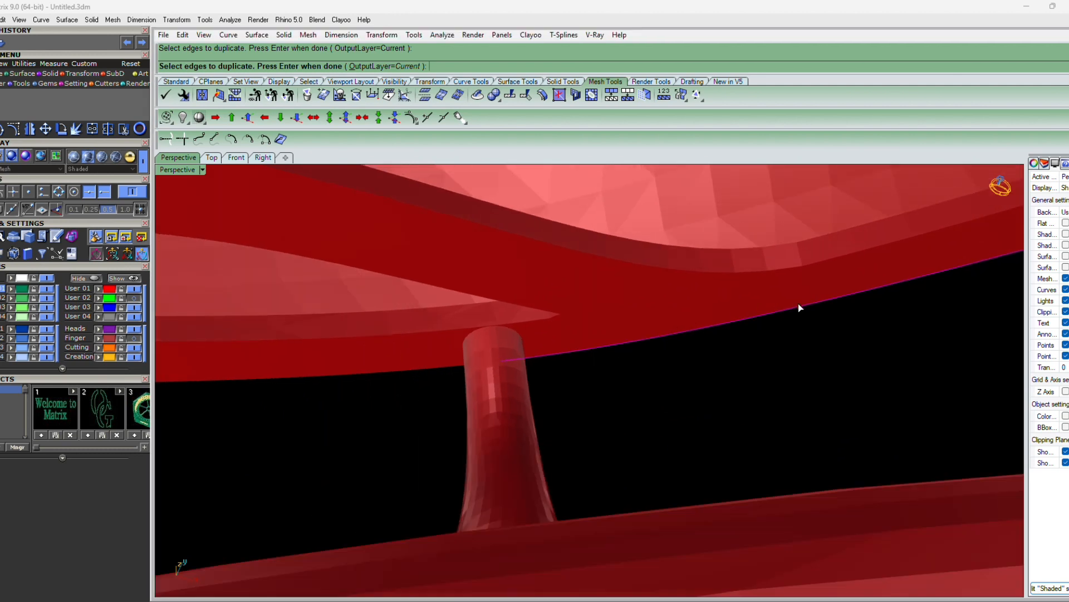
# - Continue the edge selection around the small round post, adding the band's outer edge segments just beyond it
pyautogui.scroll(-2, 799, 308)
pyautogui.moveTo(516, 440); pyautogui.dragTo(508, 386, button='right')
pyautogui.moveTo(444, 513); pyautogui.dragTo(463, 548, button='right')
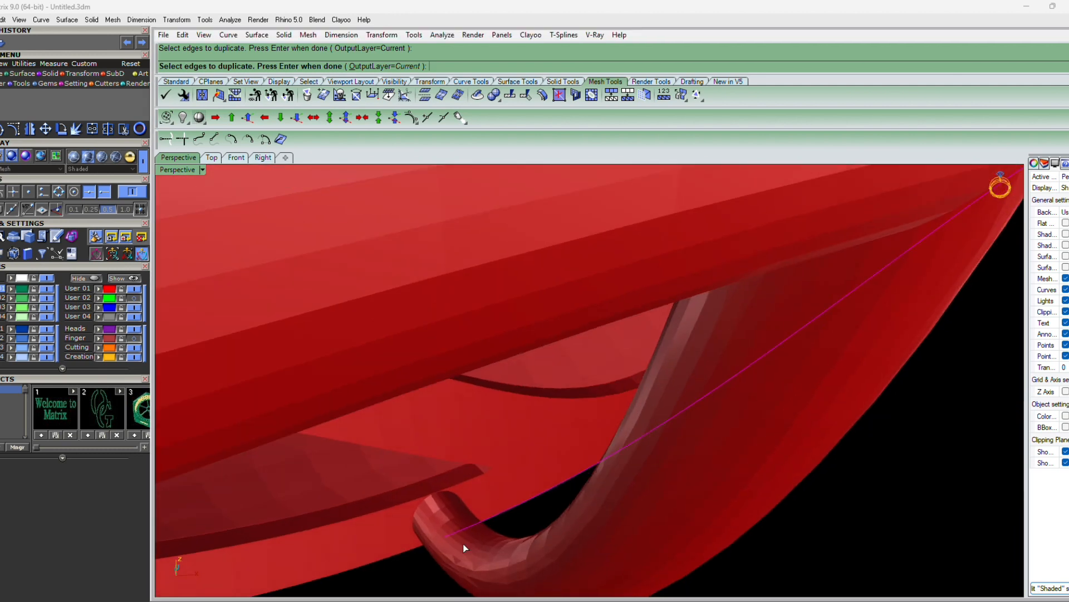
pyautogui.scroll(3, 463, 543)
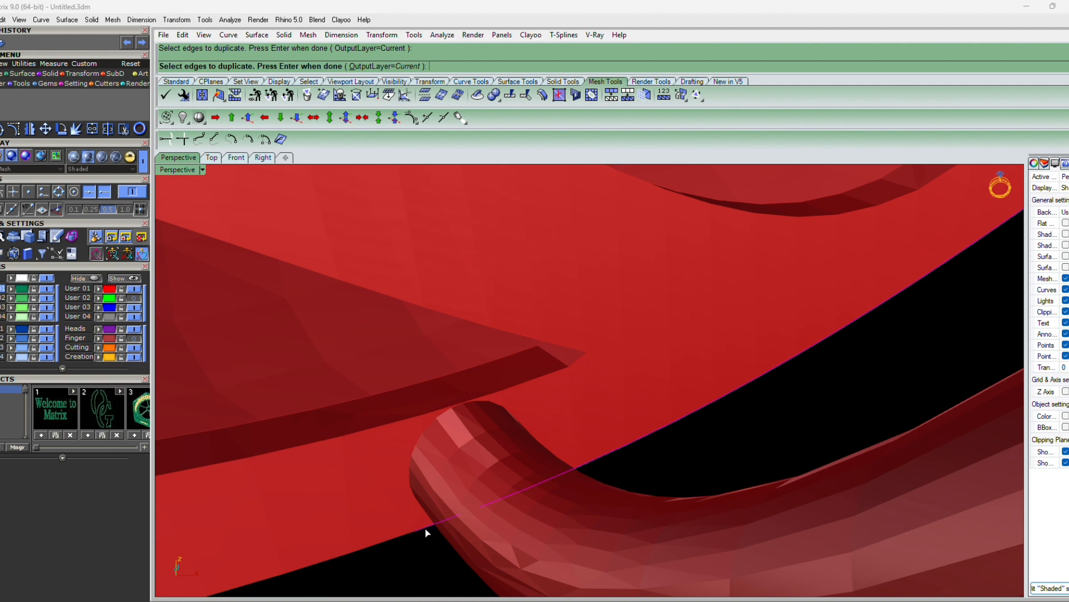
pyautogui.moveTo(650, 415); pyautogui.dragTo(601, 328, button='right')
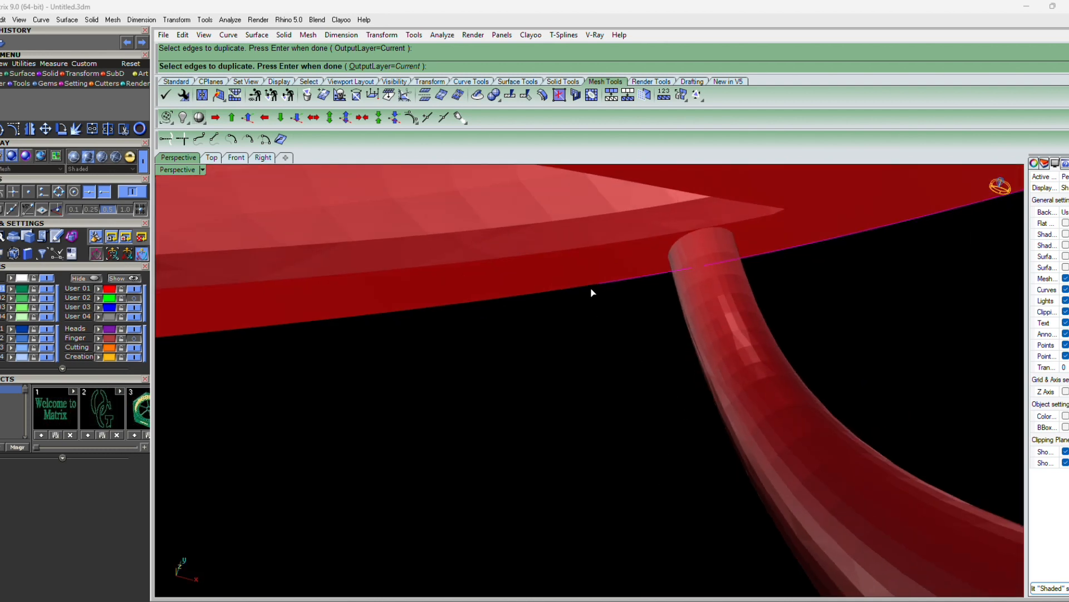
pyautogui.click(520, 298)
pyautogui.click(482, 303)
pyautogui.click(460, 305)
pyautogui.moveTo(377, 351); pyautogui.dragTo(607, 344, button='right')
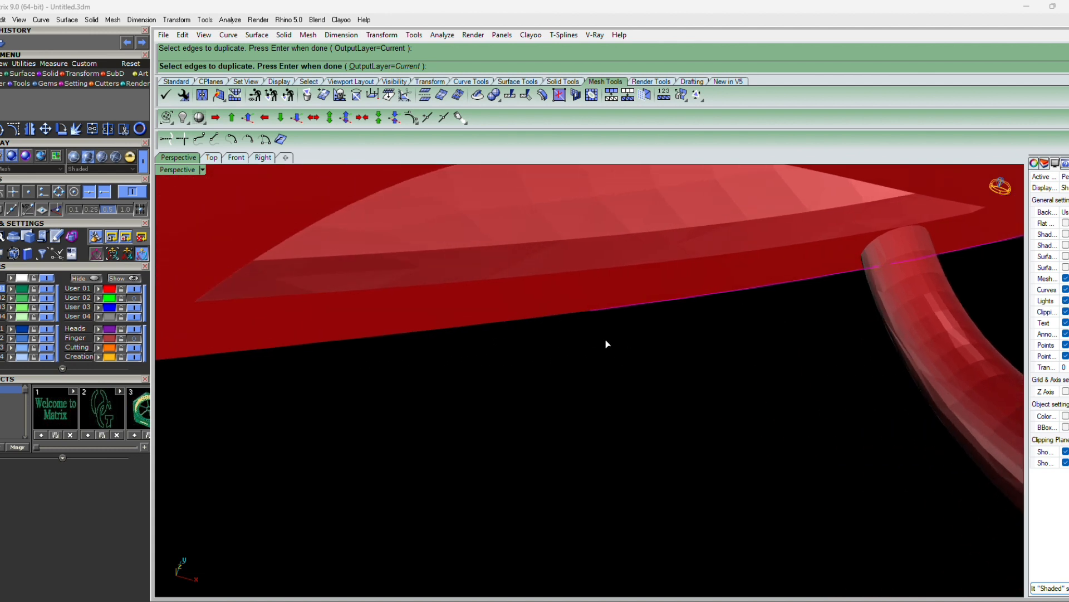
# - Add the band's outer edge segments running beneath the lens-shaped recess, one by one towards its far tip
pyautogui.click(578, 316)
pyautogui.click(549, 321)
pyautogui.click(501, 325)
pyautogui.click(468, 330)
pyautogui.click(433, 334)
pyautogui.click(395, 336)
pyautogui.click(352, 344)
# - Pick the remaining outer edge segments between the two recesses and duplicate all selected edges as curves
pyautogui.scroll(-6, 726, 338)
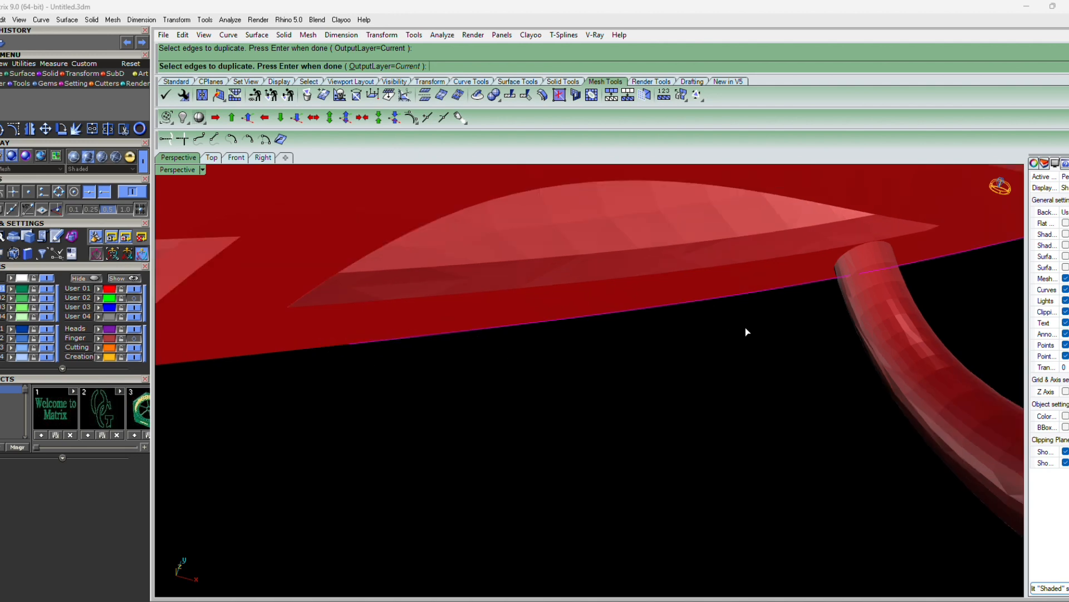
pyautogui.moveTo(698, 348); pyautogui.dragTo(625, 344, button='right')
pyautogui.scroll(5, 626, 344)
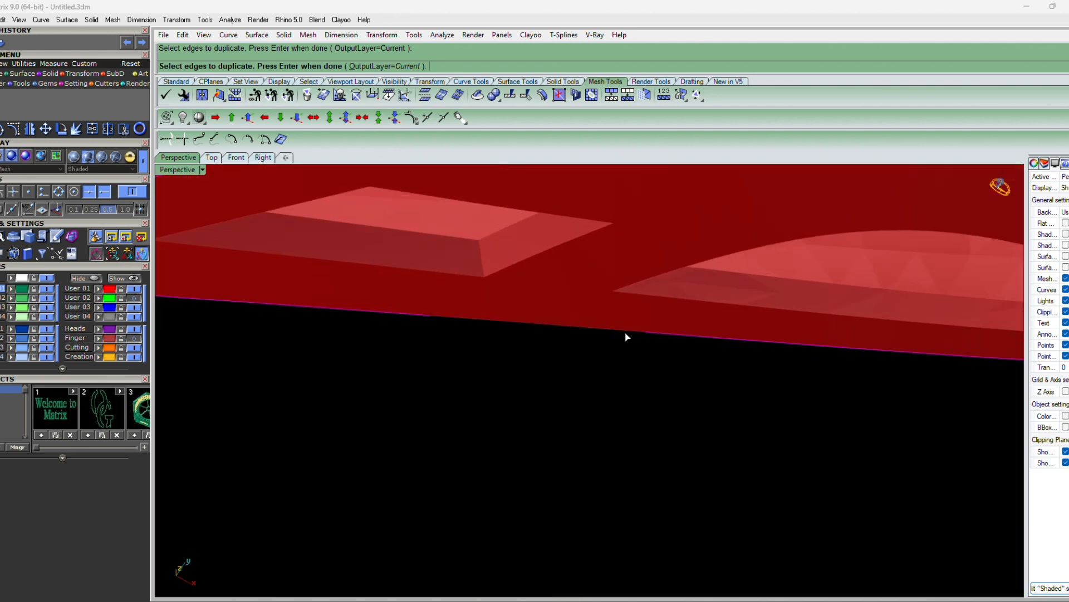
pyautogui.click(596, 331)
pyautogui.click(565, 328)
pyautogui.click(527, 326)
pyautogui.scroll(-2, 495, 345)
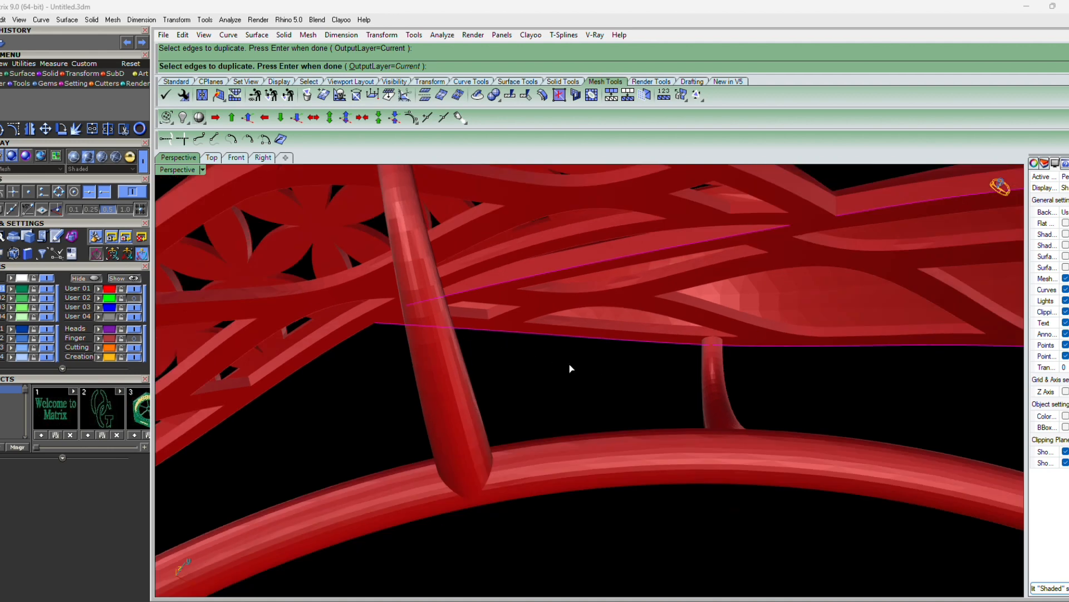
pyautogui.moveTo(606, 360); pyautogui.dragTo(608, 350, button='right')
pyautogui.rightClick(609, 349)
# - Hide the User 01 layer holding the ring model and deselect the duplicated curves
pyautogui.moveTo(523, 346); pyautogui.dragTo(523, 336, button='right')
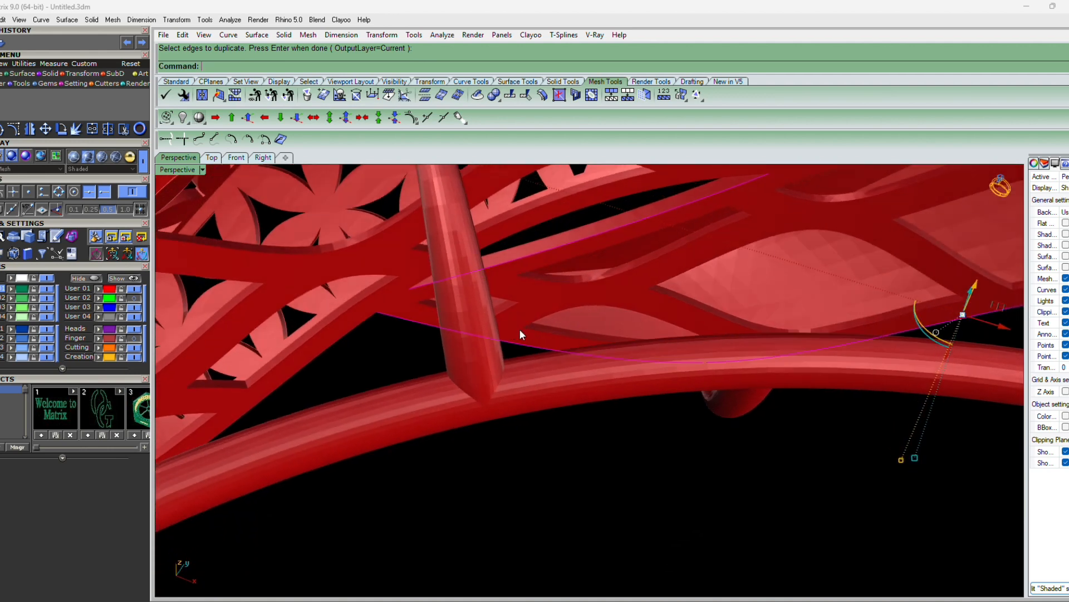
pyautogui.click(133, 288)
pyautogui.scroll(-6, 536, 381)
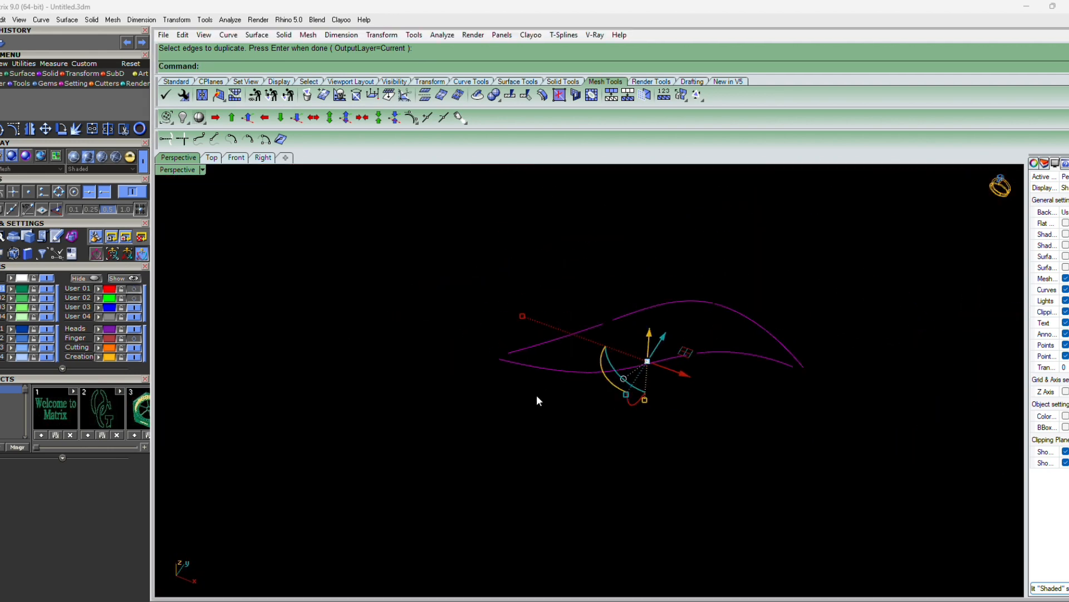
pyautogui.moveTo(767, 384); pyautogui.dragTo(745, 384, button='right')
pyautogui.scroll(6, 716, 306)
pyautogui.press('Escape')
# - Draw a line between the curve ends to bridge the wider gap in the lower curve
pyautogui.scroll(5, 656, 542)
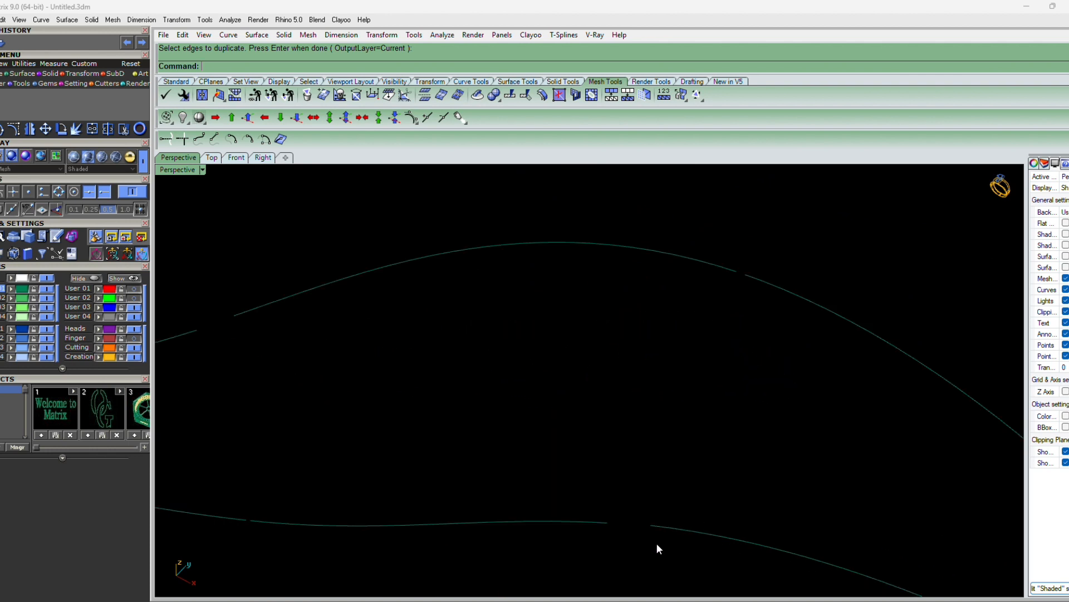
pyautogui.write('l')
pyautogui.press('Return')
pyautogui.click(647, 513)
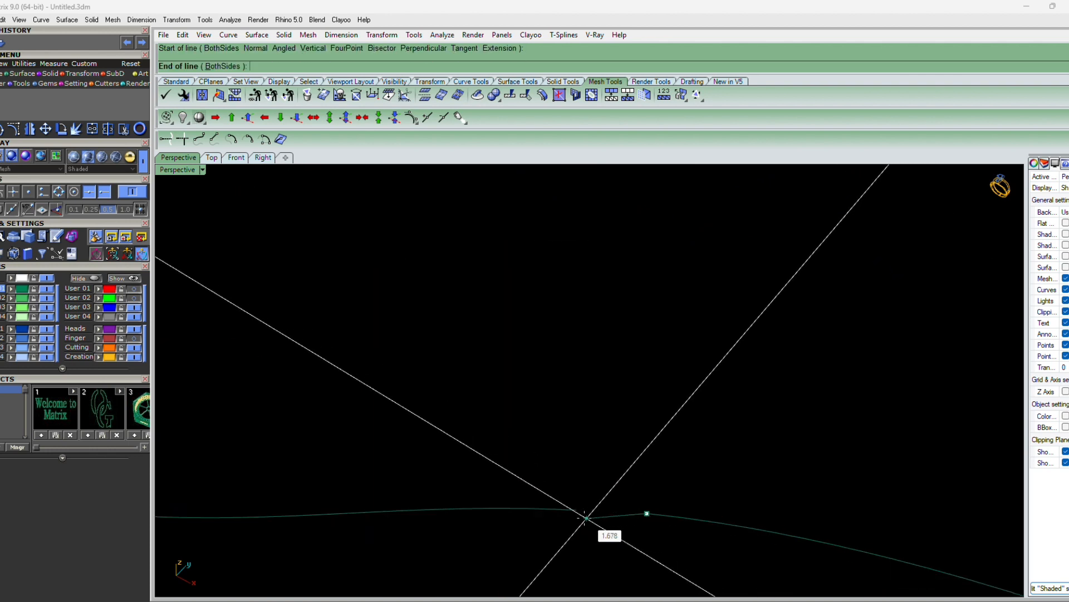
pyautogui.click(577, 509)
# - Draw a line bridging the gap on the descending side of the upper curve
pyautogui.scroll(-8, 670, 490)
pyautogui.scroll(4, 698, 405)
pyautogui.scroll(8, 699, 407)
pyautogui.rightClick(689, 433)
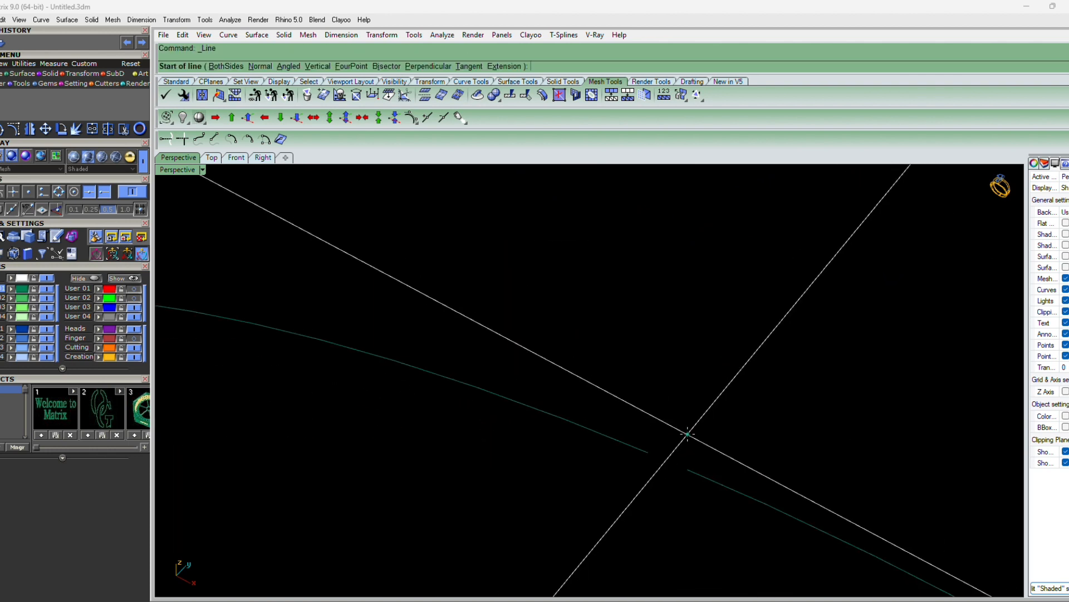
pyautogui.click(688, 471)
pyautogui.click(650, 452)
# - Draw a line bridging the gap on the rising side of the upper curve
pyautogui.scroll(-5, 867, 372)
pyautogui.scroll(-8, 867, 372)
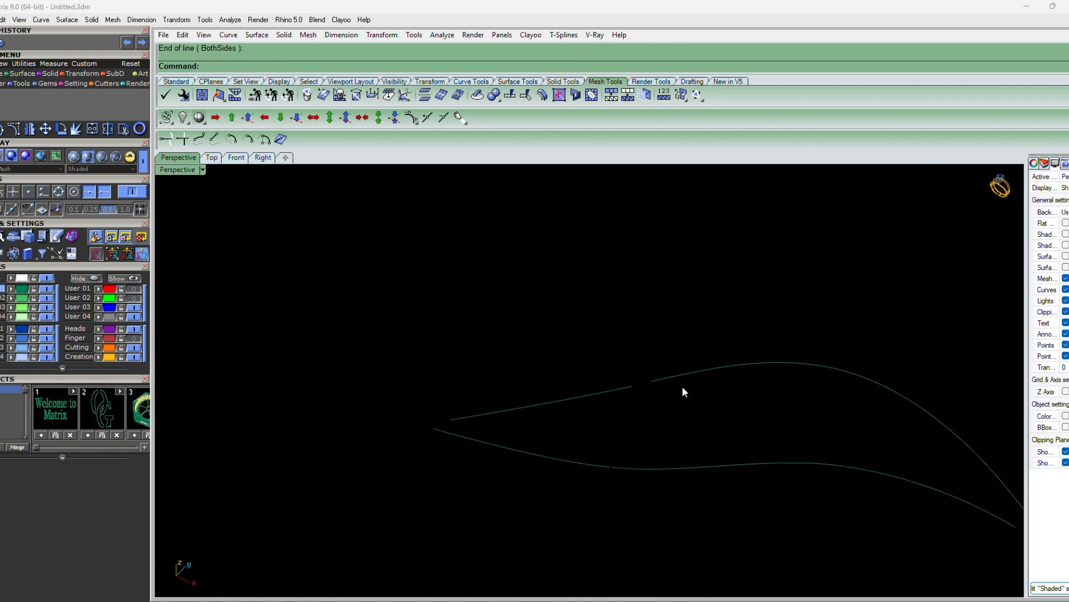
pyautogui.scroll(4, 643, 385)
pyautogui.rightClick(645, 386)
pyautogui.click(663, 380)
pyautogui.click(611, 394)
# - Close the tiny remaining gap in the lower curve with a short line between its ends
pyautogui.scroll(-8, 600, 364)
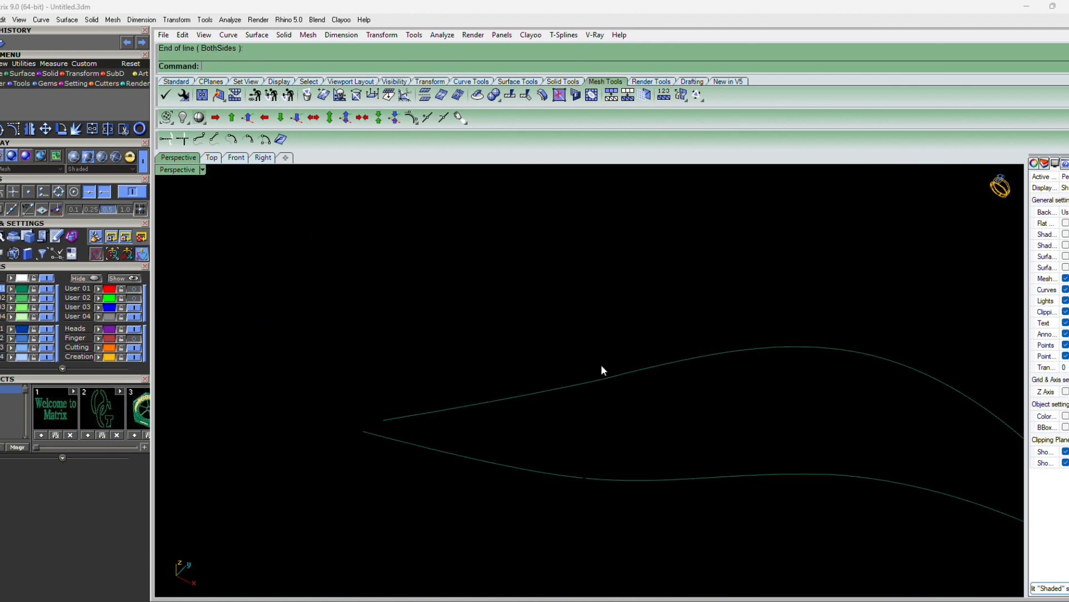
pyautogui.scroll(5, 563, 426)
pyautogui.rightClick(555, 424)
pyautogui.click(556, 425)
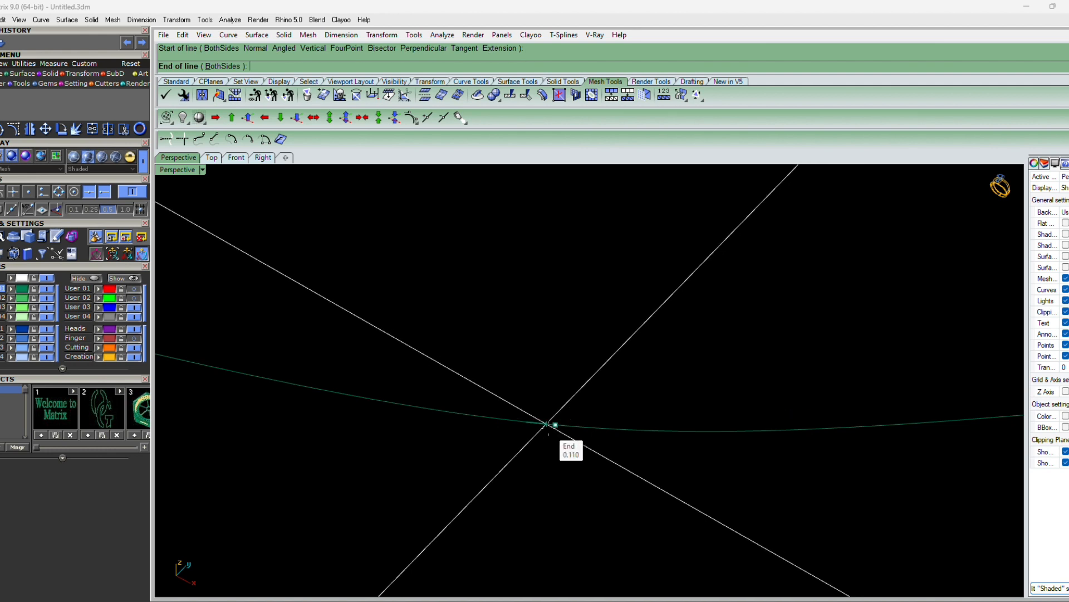
pyautogui.click(549, 424)
# - Select all the curve segments and join them into continuous curves
pyautogui.scroll(-8, 604, 425)
pyautogui.moveTo(673, 478); pyautogui.dragTo(689, 461, button='right')
pyautogui.hotkey('ctrl', 'a')
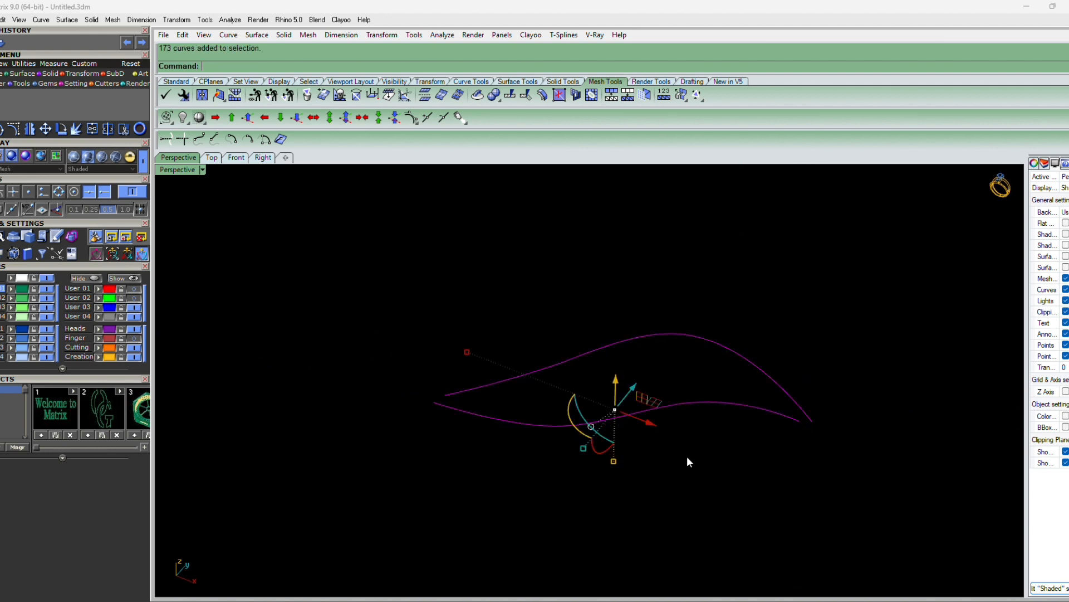
pyautogui.press('Return')
# - Rebuild the lower curve with a point count of 15 and degree 3
pyautogui.click(759, 409)
pyautogui.moveTo(756, 419); pyautogui.dragTo(781, 456, button='right')
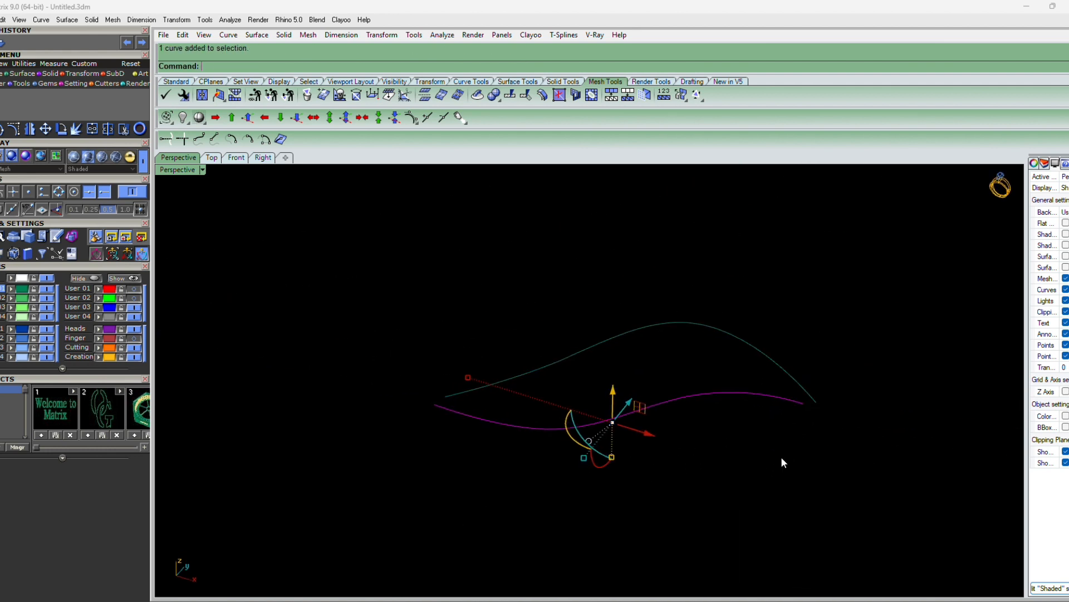
pyautogui.write('RE')
pyautogui.press('Return')
pyautogui.doubleClick(644, 208)
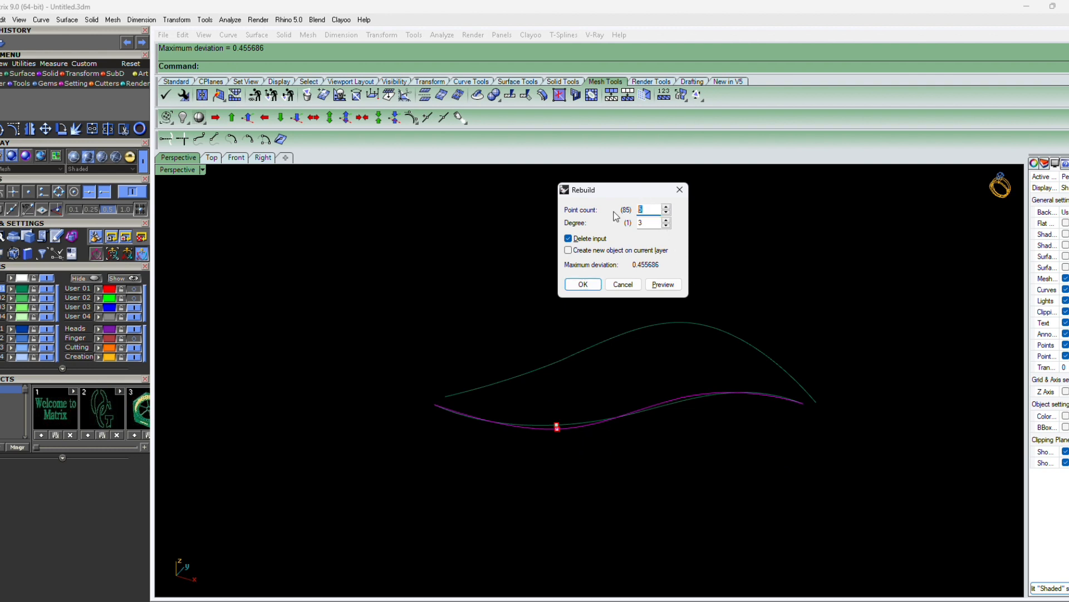
pyautogui.write('15')
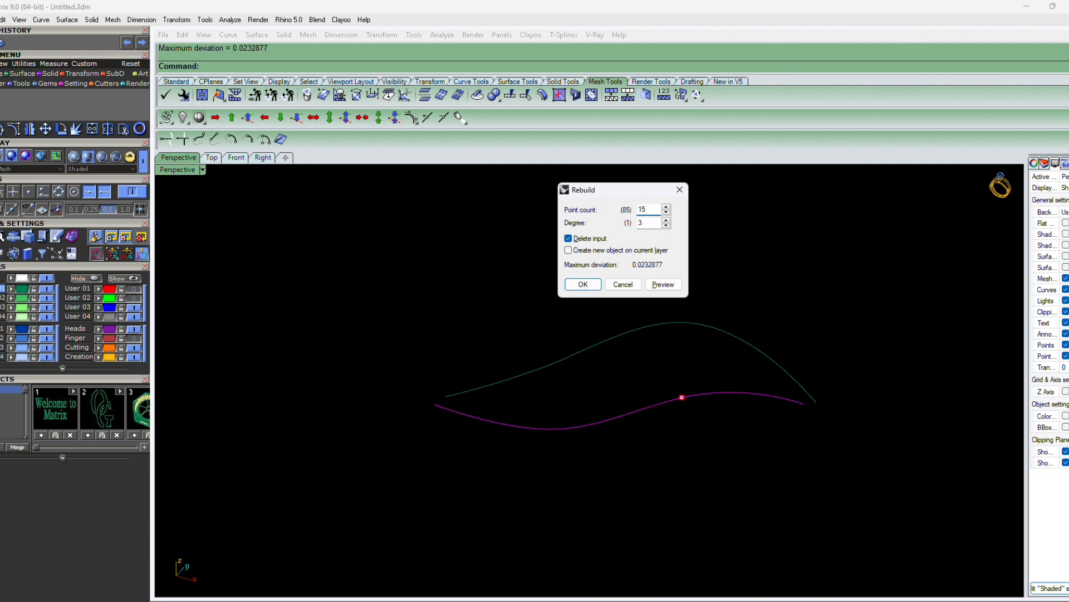
pyautogui.press('Return')
# - Rebuild the longer piece of the upper curve with 15 points and degree 3
pyautogui.moveTo(747, 312); pyautogui.dragTo(723, 343)
pyautogui.rightClick(723, 342)
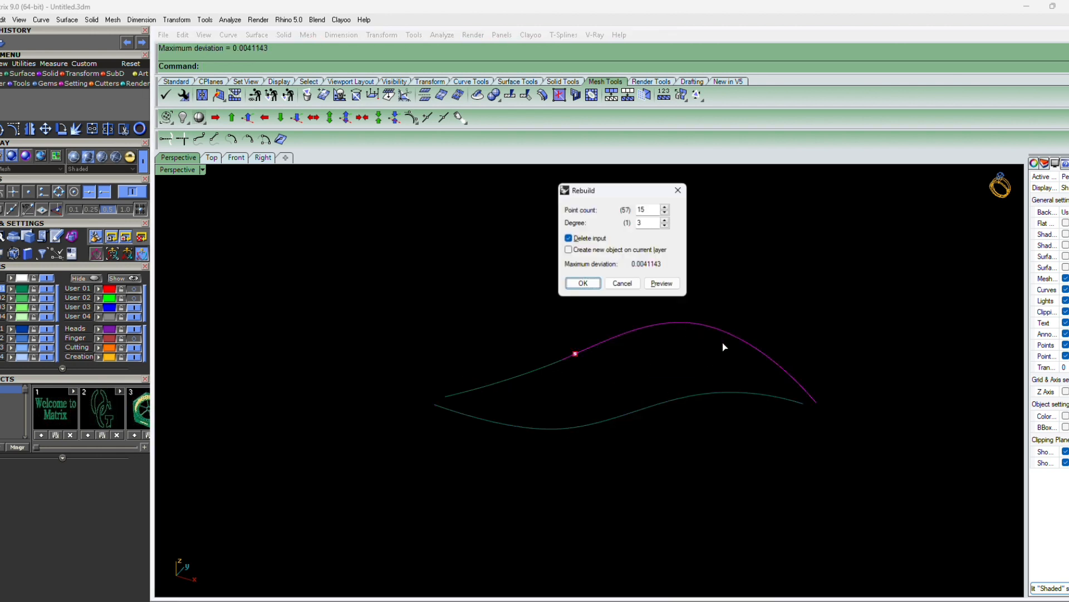
pyautogui.press('Return')
# - Try to join the two pieces of the upper curve
pyautogui.click(578, 357)
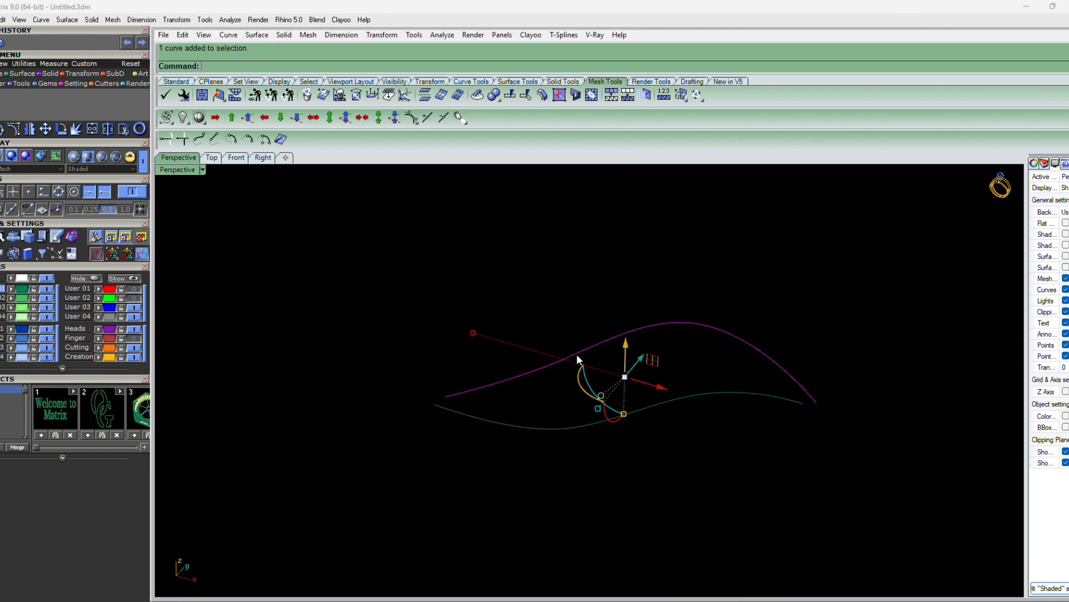
pyautogui.hotkey('ctrl', 'j')
pyautogui.press('Escape')
pyautogui.click(577, 355)
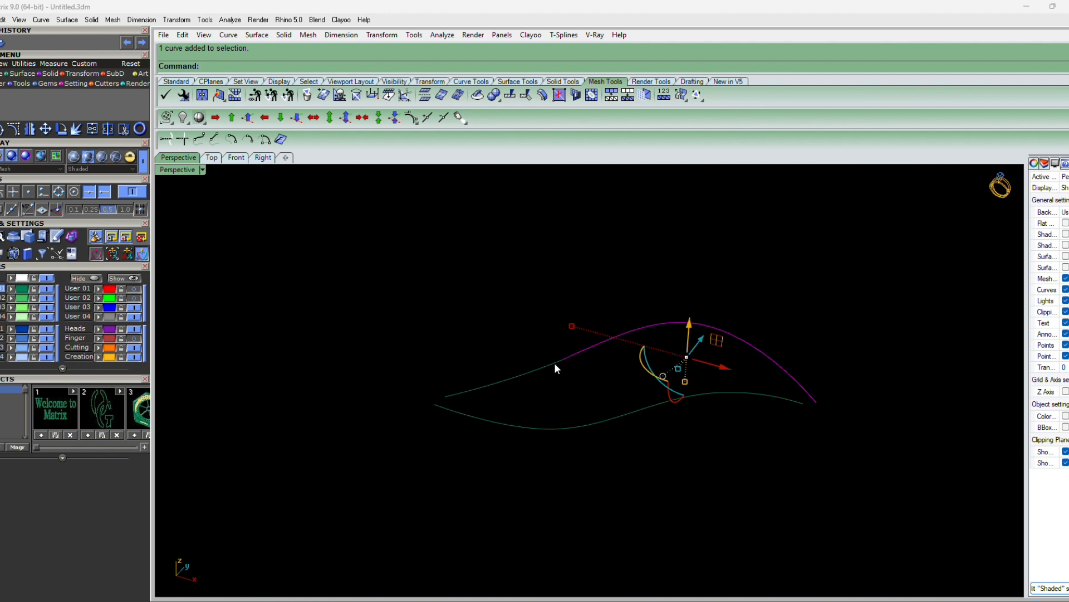
# - Split the shorter upper piece where it overlaps the longer one and delete the leftover overlapping end
pyautogui.scroll(15, 567, 360)
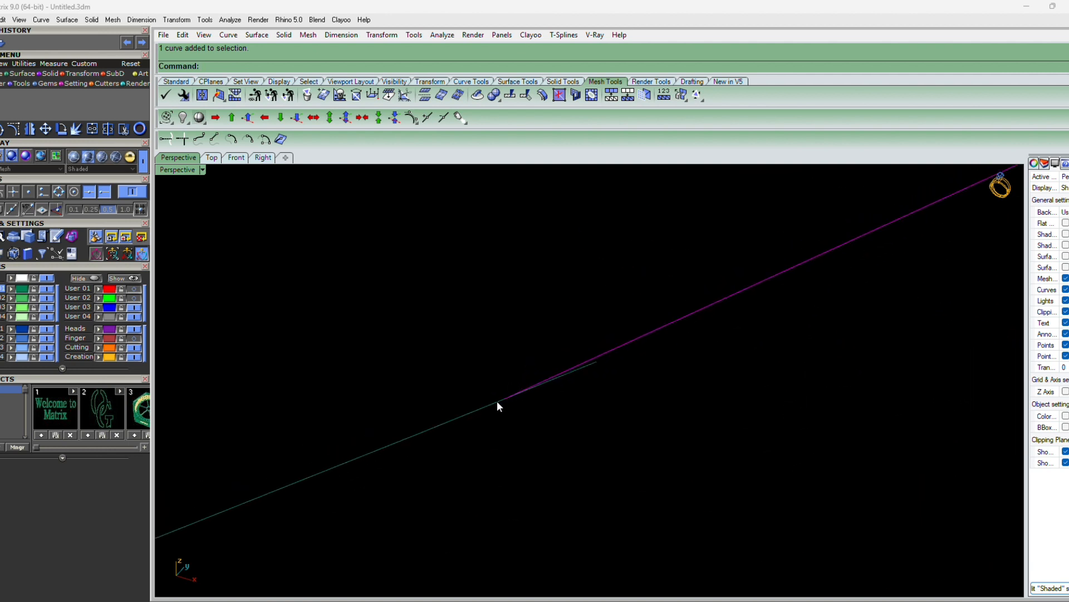
pyautogui.hotkey('ctrl', 'shift', 's')
pyautogui.click(613, 350)
pyautogui.rightClick(496, 357)
pyautogui.click(551, 380)
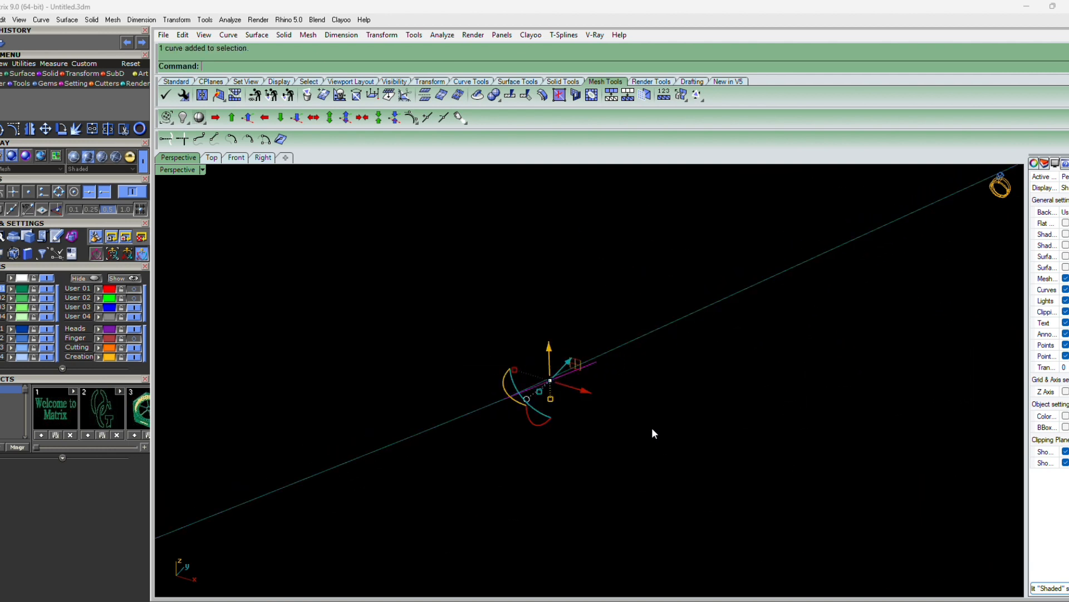
pyautogui.scroll(-10, 610, 365)
pyautogui.press('Delete')
# - Join the two pieces of the upper curve at their meeting point
pyautogui.click(609, 362)
pyautogui.keyDown('shift'); pyautogui.click(563, 382); pyautogui.keyUp('shift')
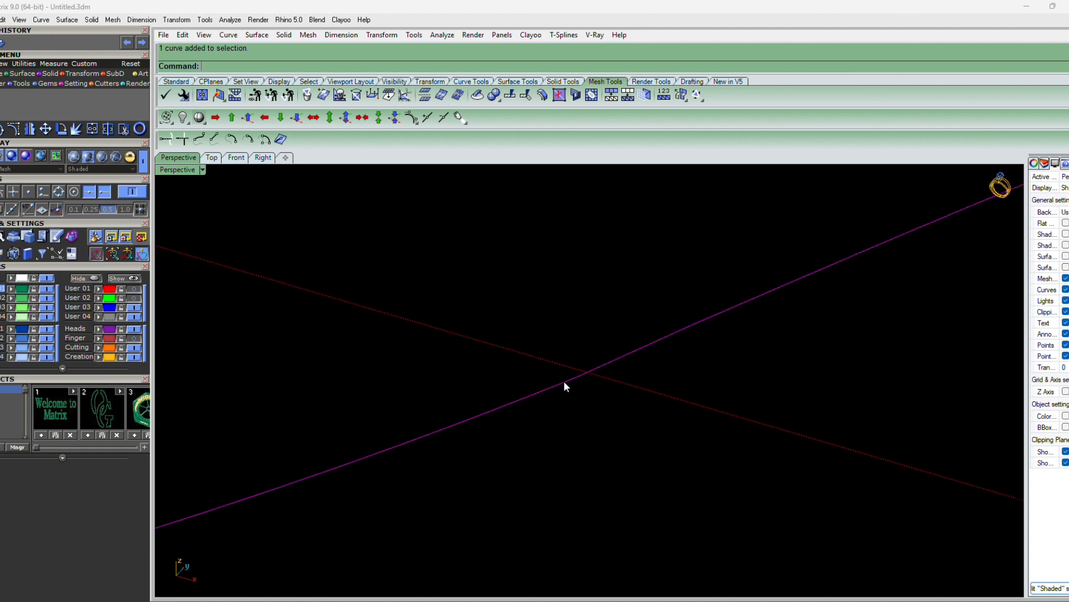
pyautogui.hotkey('ctrl', 'j')
# - Rebuild the joined upper curve as one smooth curve with the same rebuild settings
pyautogui.click(561, 385)
pyautogui.scroll(-6, 561, 386)
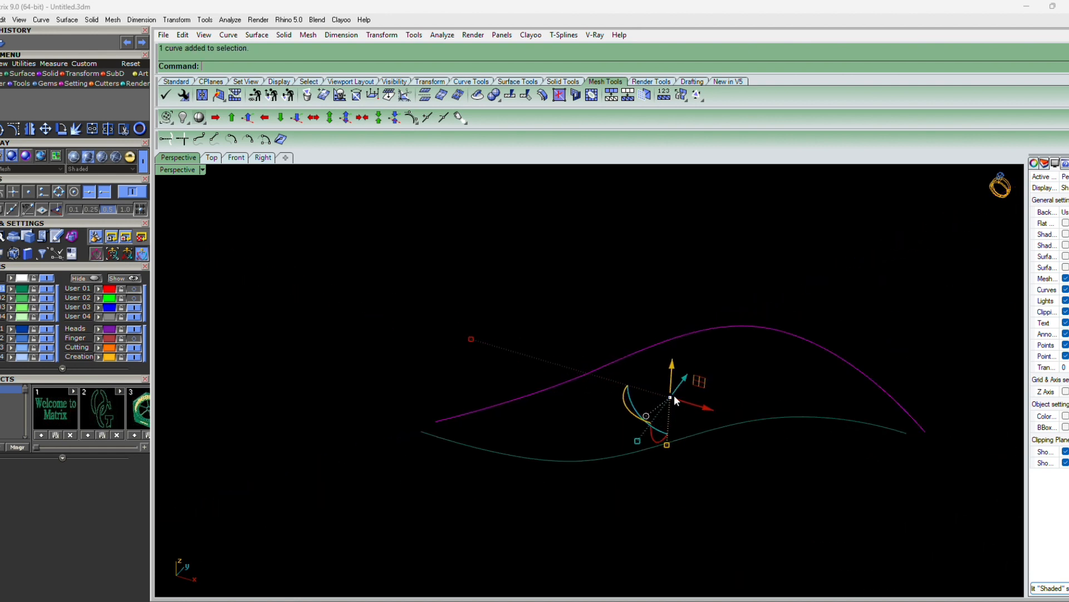
pyautogui.write('r')
pyautogui.press('Return')
pyautogui.press('Return')
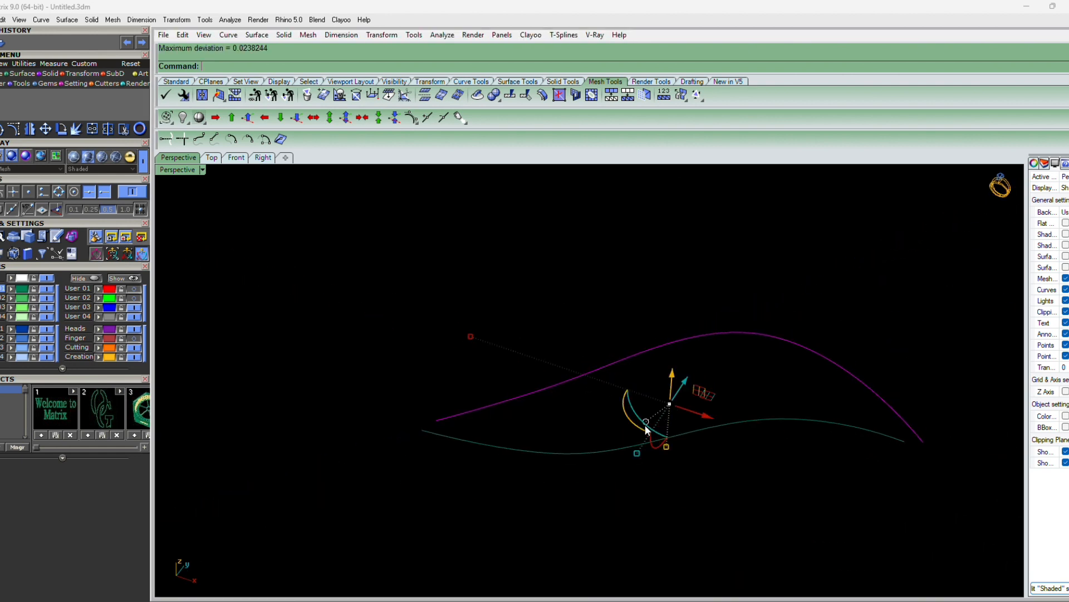
# - Extend the left ends of the lower and upper curves by arc until they cross each other
pyautogui.click(421, 382)
pyautogui.click(249, 141)
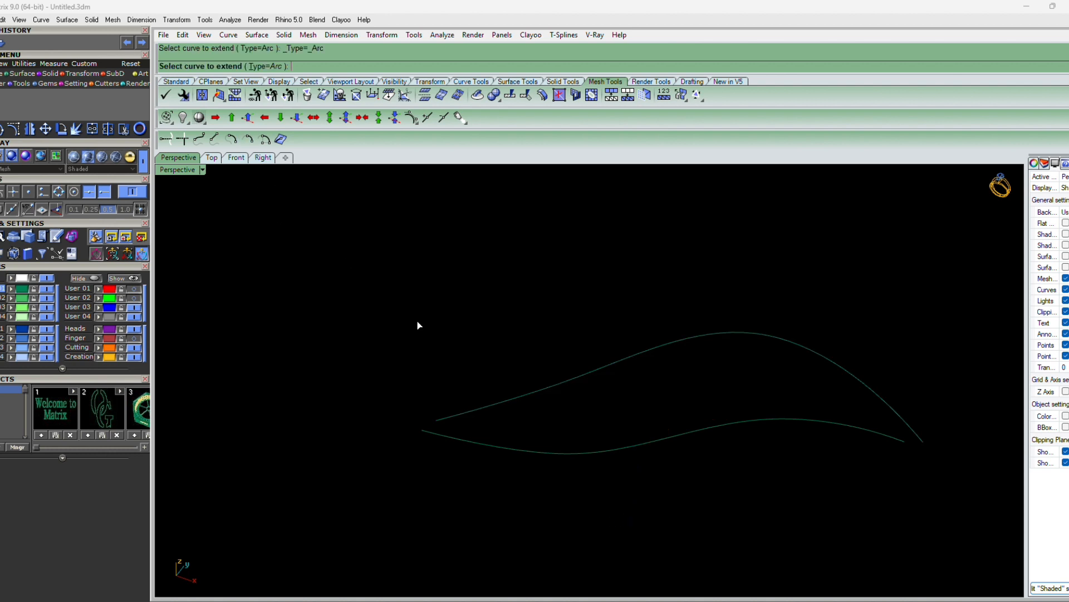
pyautogui.click(436, 442)
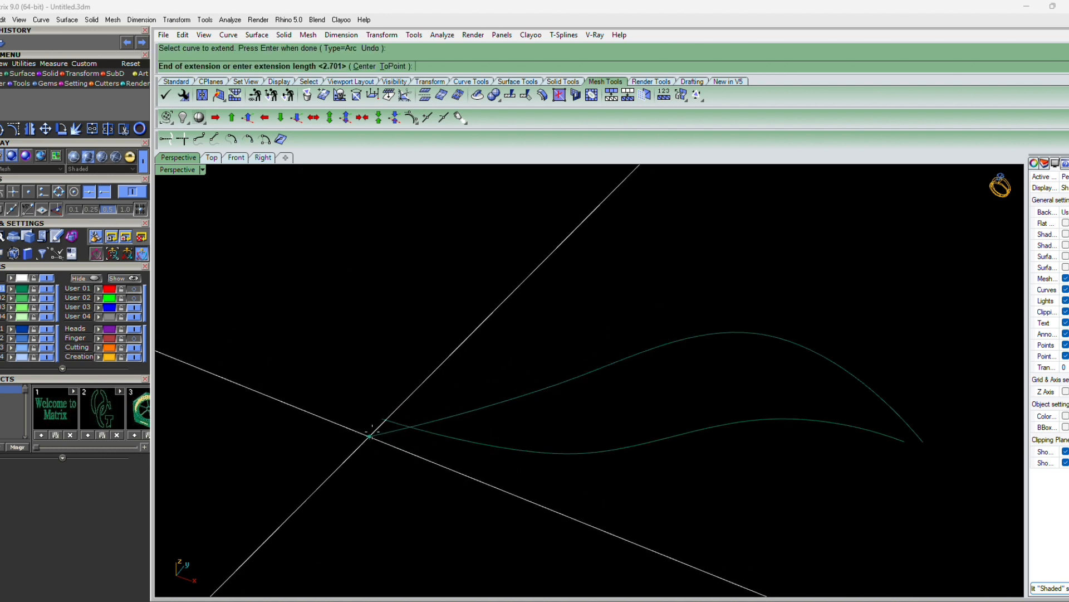
pyautogui.click(371, 433)
# - Extend the right ends of both curves by arc past their crossing point
pyautogui.click(899, 444)
pyautogui.click(960, 475)
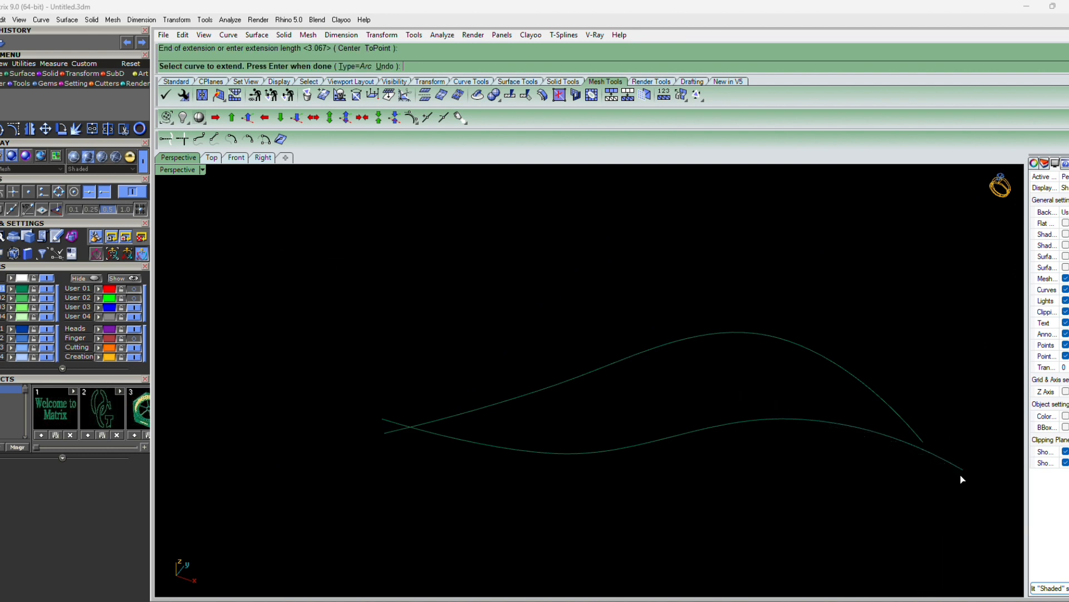
pyautogui.click(915, 437)
pyautogui.click(958, 491)
pyautogui.press('Return')
# - Trim the four overhanging curve ends so both curves meet in a point at each side
pyautogui.moveTo(947, 479); pyautogui.dragTo(947, 479)
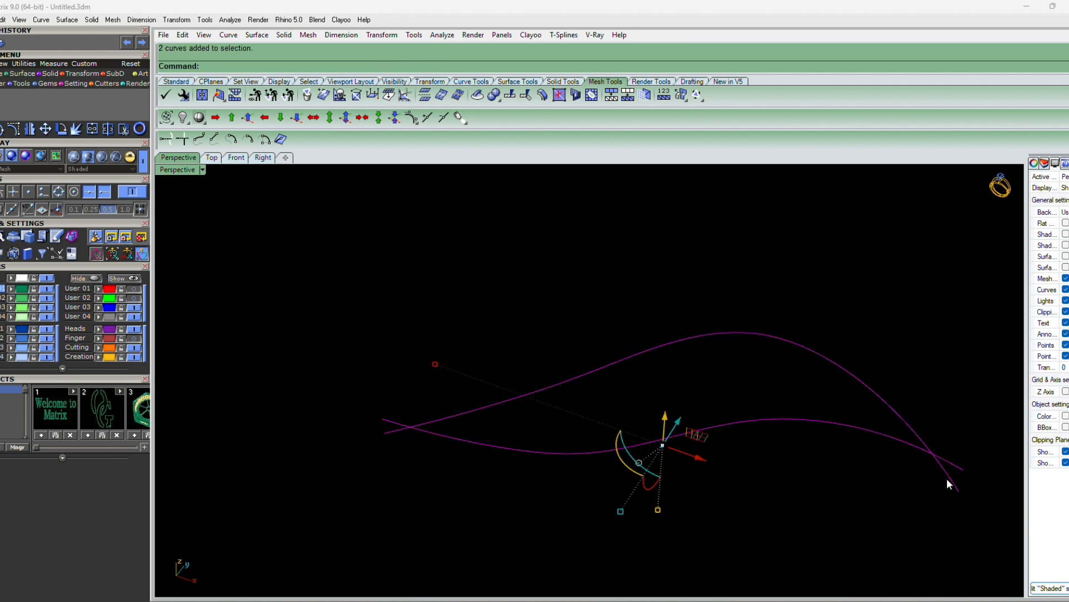
pyautogui.hotkey('ctrl', 't')
pyautogui.click(947, 480)
pyautogui.click(953, 466)
pyautogui.click(388, 432)
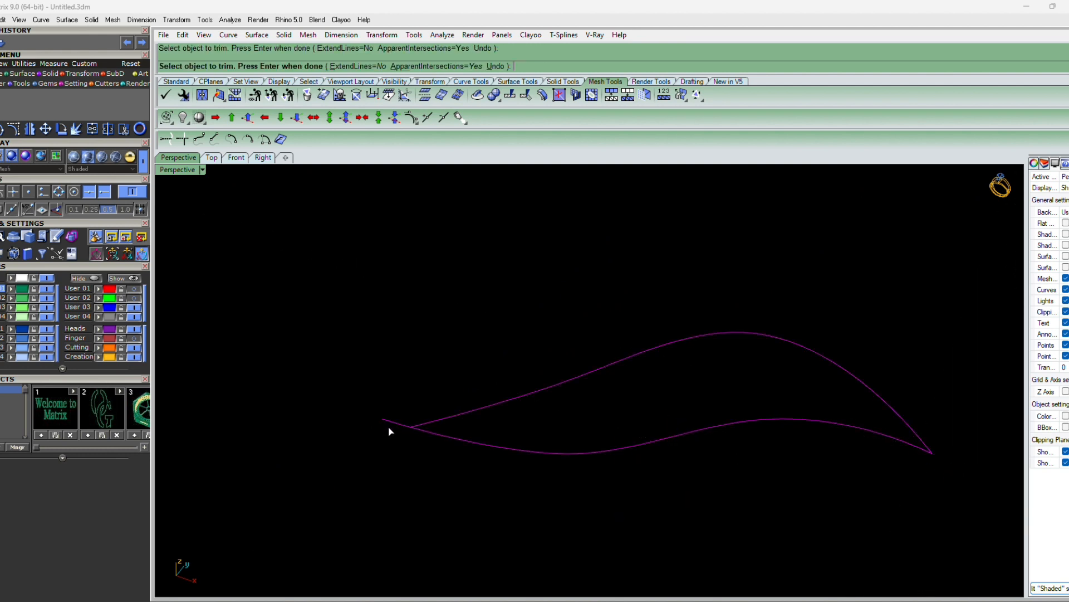
pyautogui.click(389, 421)
pyautogui.press('Return')
pyautogui.press('Escape')
# - Rebuild both trimmed curves with 15 points at degree 3 and show the upper curve's control points
pyautogui.click(460, 439)
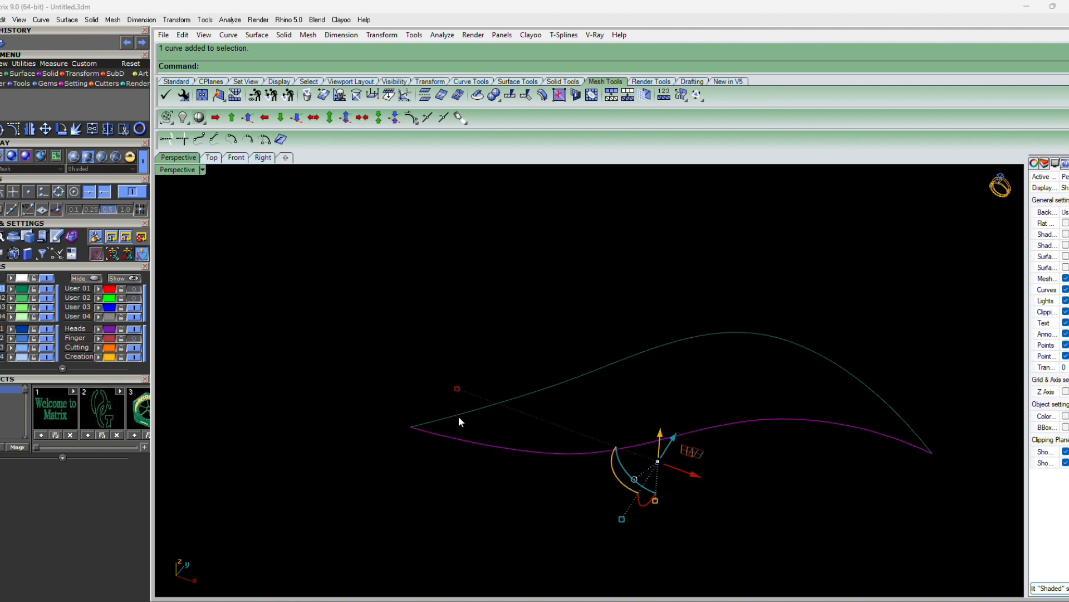
pyautogui.write('rb')
pyautogui.press('Return')
pyautogui.press('Return')
pyautogui.click(459, 416)
pyautogui.press('Return')
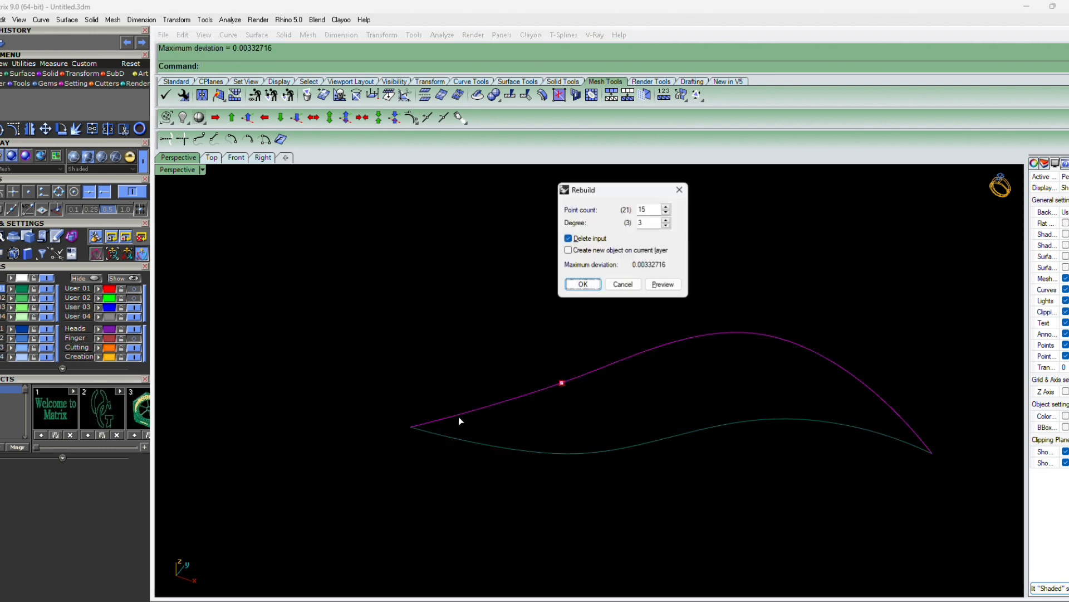
pyautogui.press('Return')
pyautogui.press('F10')
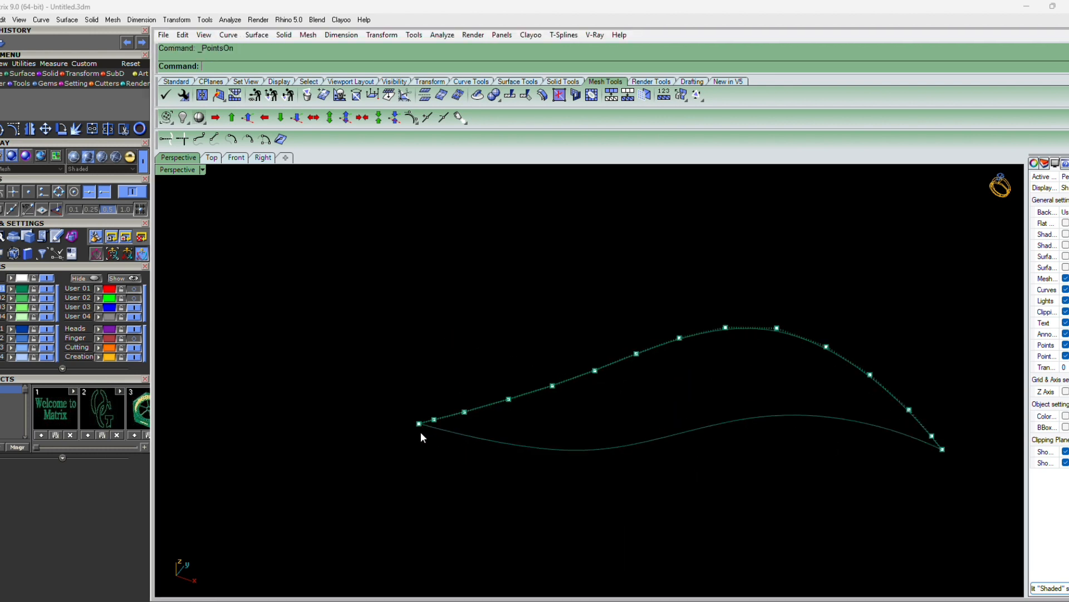
# - Move the upper curve's left end control point exactly onto the lower curve's left end
pyautogui.scroll(12, 418, 431)
pyautogui.moveTo(417, 430); pyautogui.dragTo(460, 380)
pyautogui.write('zs')
pyautogui.press('Return')
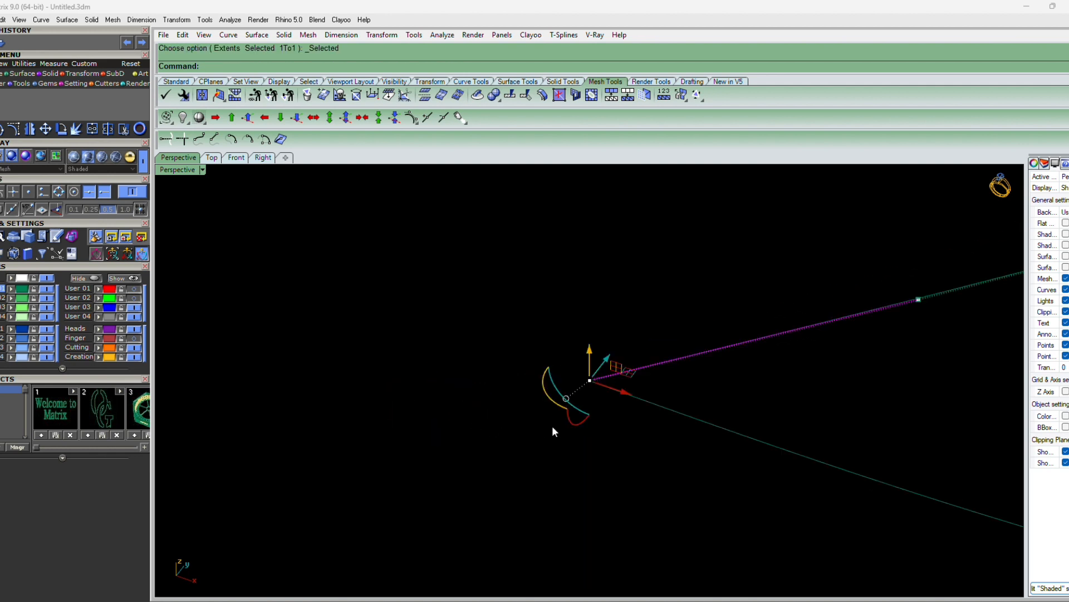
pyautogui.write('m')
pyautogui.press('Return')
pyautogui.click(590, 379)
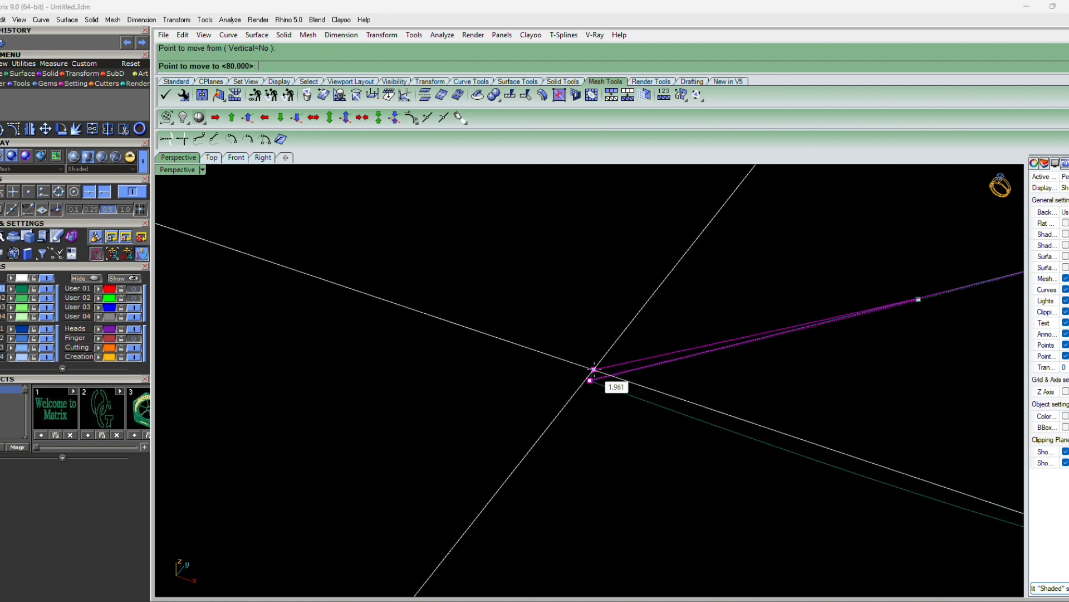
pyautogui.click(615, 377)
pyautogui.rightClick(615, 377)
pyautogui.click(615, 377)
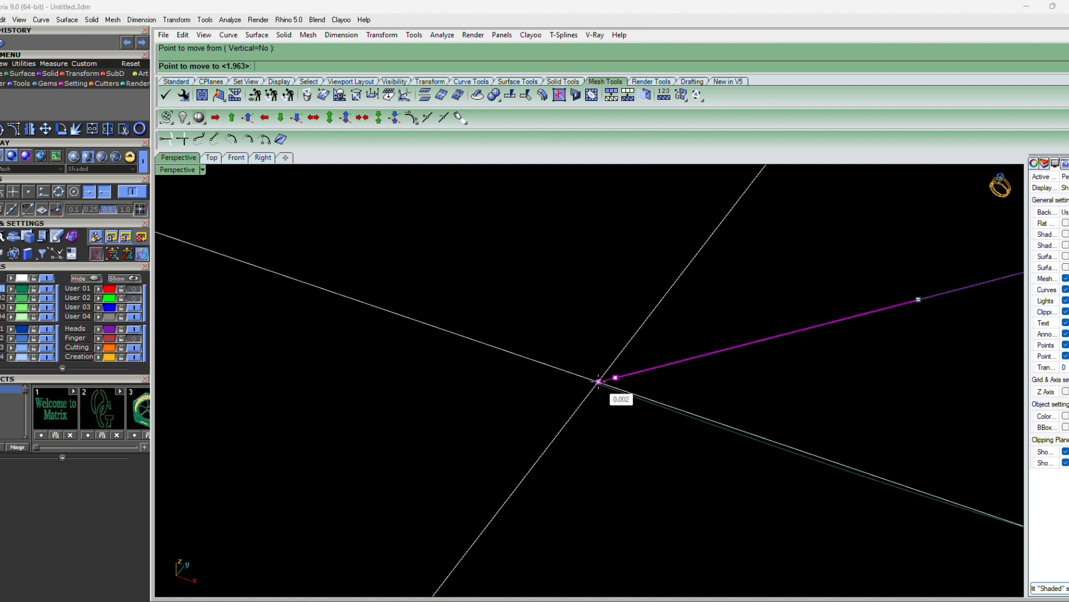
pyautogui.click(598, 382)
pyautogui.scroll(-8, 484, 417)
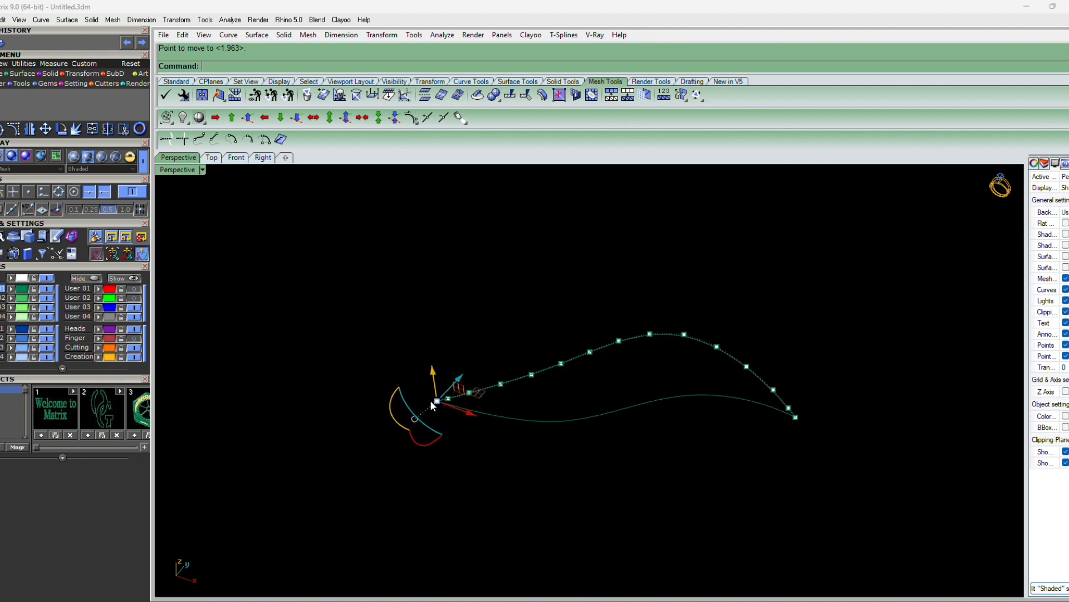
# - Move the upper curve's right end control point onto the lower curve's right end and turn off its control points
pyautogui.scroll(15, 852, 429)
pyautogui.moveTo(579, 387); pyautogui.dragTo(658, 291)
pyautogui.rightClick(646, 295)
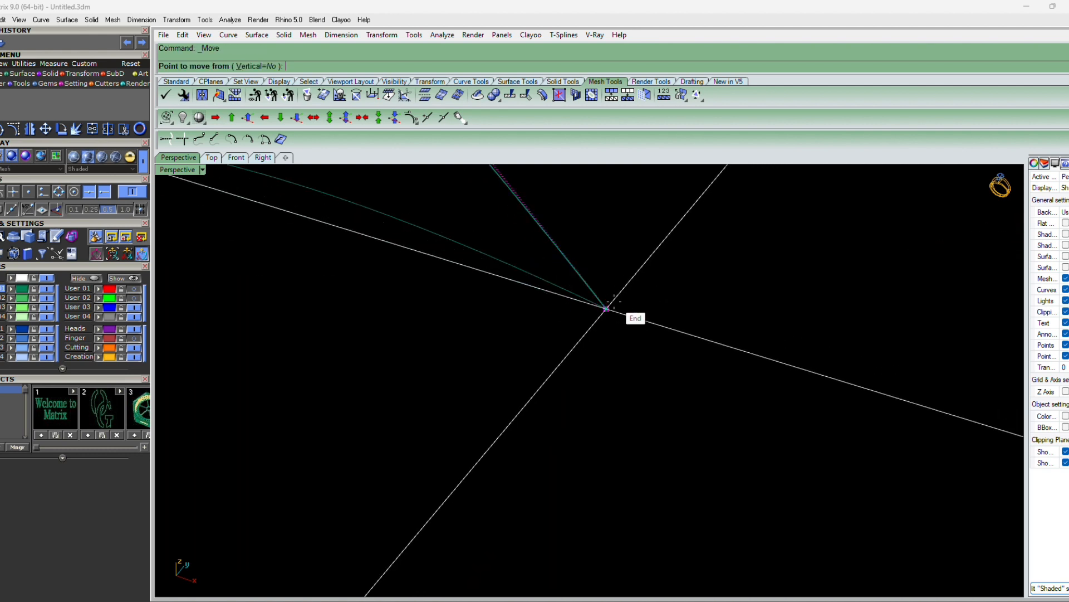
pyautogui.click(613, 301)
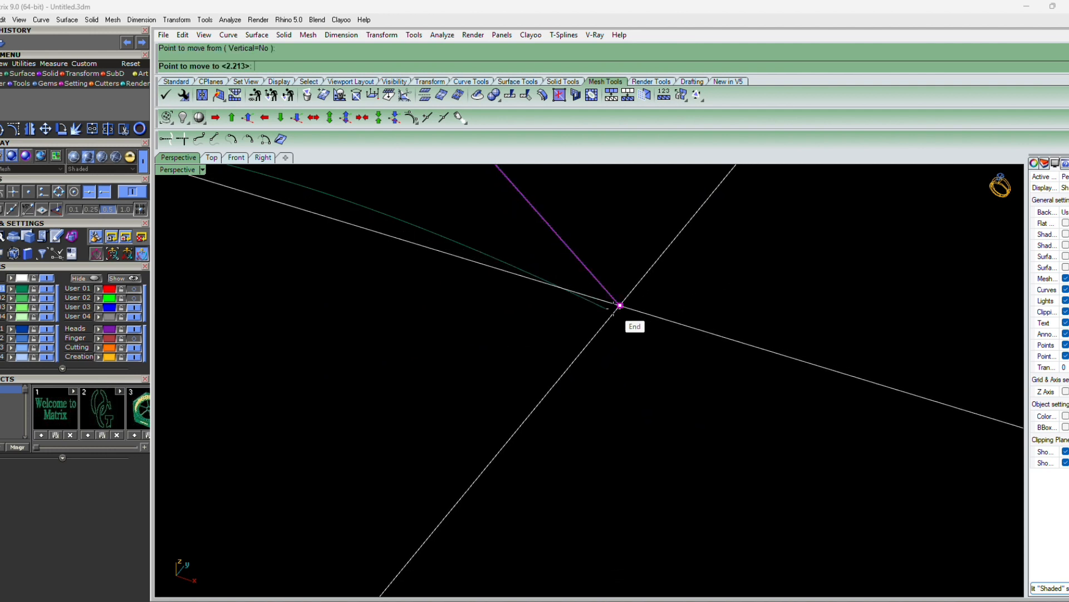
pyautogui.click(613, 305)
pyautogui.scroll(-8, 726, 390)
pyautogui.press('Escape')
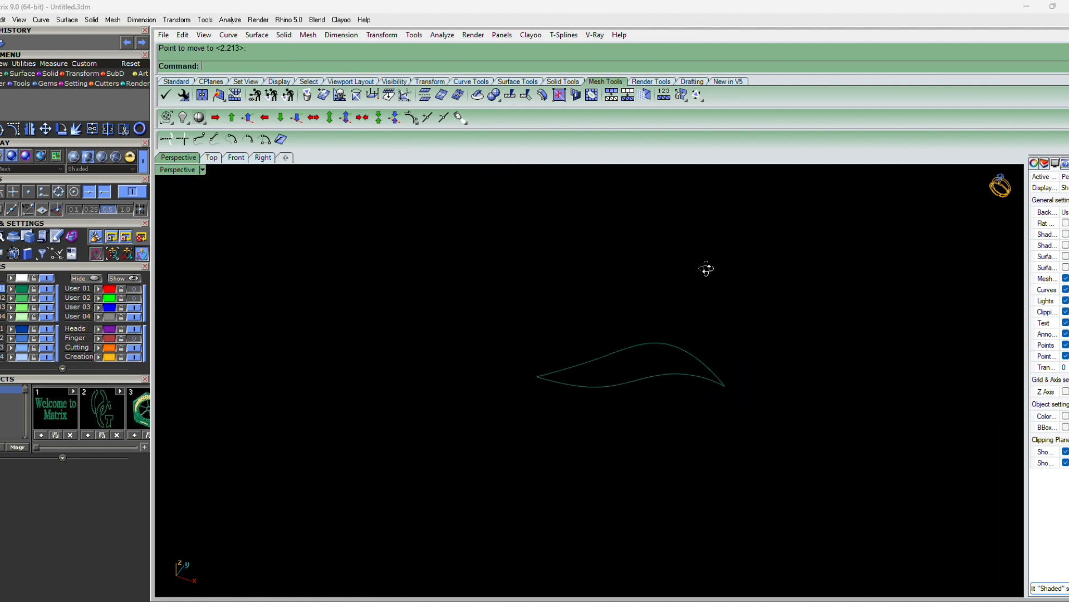
# - Draw a slanted straight line in the Front view from the middle of the upper curve to the lower curve, snapped onto both
pyautogui.moveTo(707, 268); pyautogui.dragTo(716, 469, button='right')
pyautogui.hotkey('ctrl', 'a')
pyautogui.write('z')
pyautogui.press('Return')
pyautogui.press('Escape')
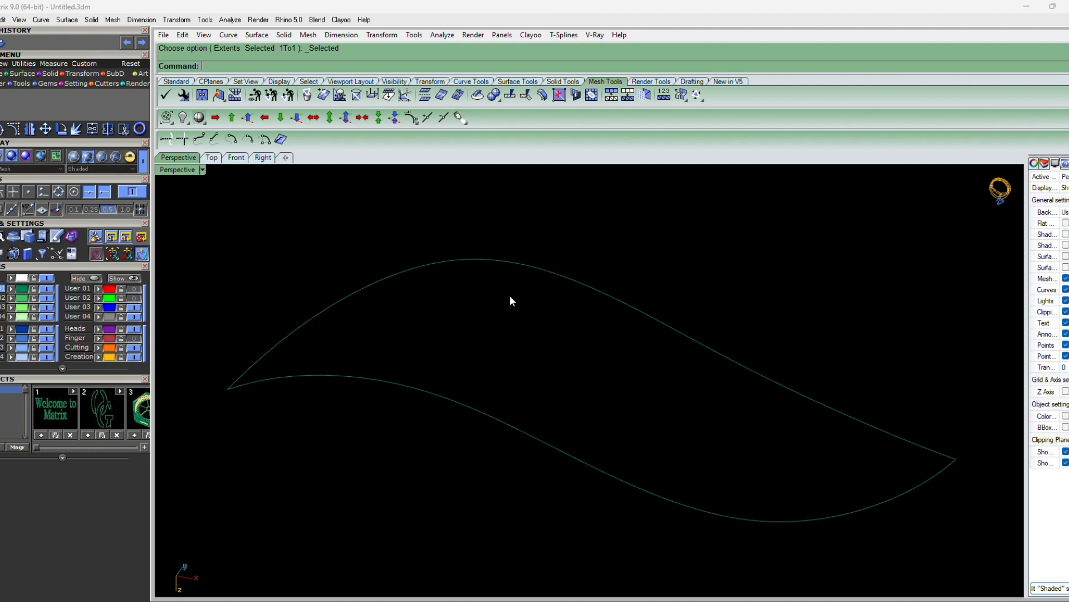
pyautogui.doubleClick(174, 169)
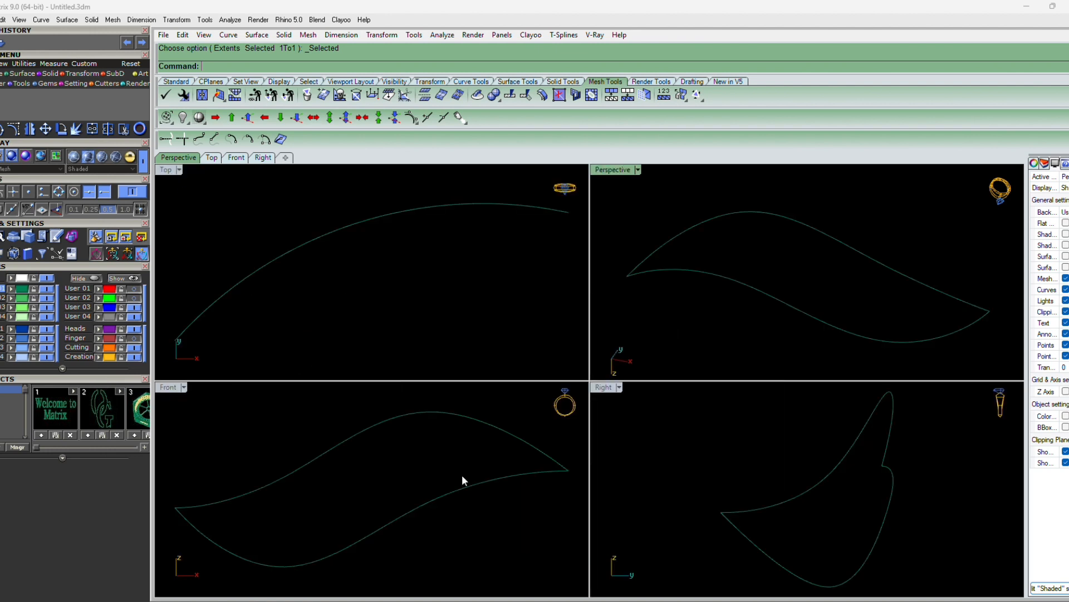
pyautogui.click(496, 480)
pyautogui.click(323, 477)
pyautogui.doubleClick(172, 389)
pyautogui.click(660, 478)
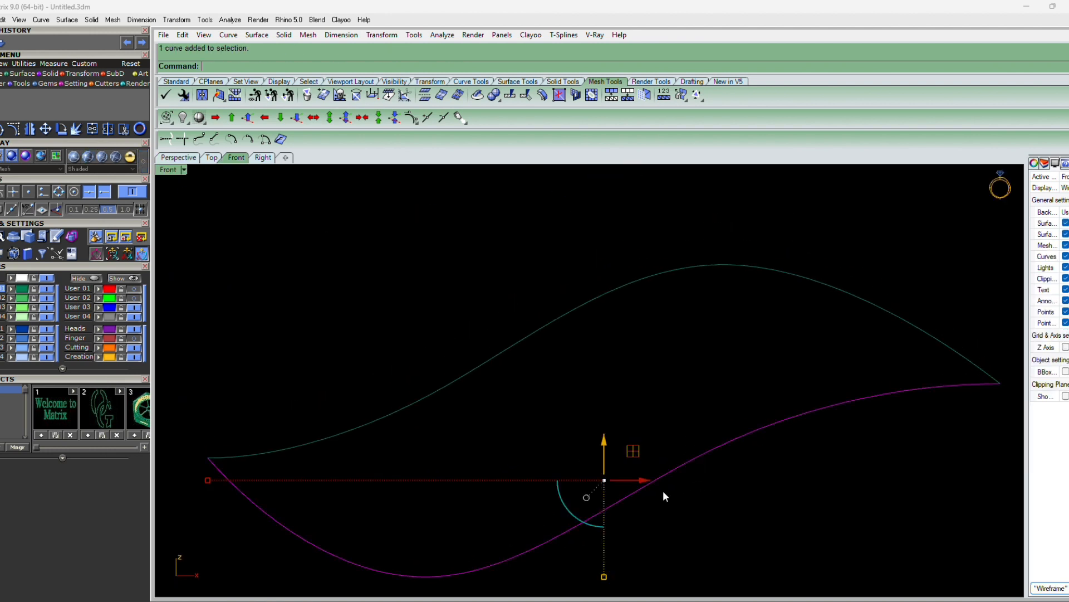
pyautogui.press('l')
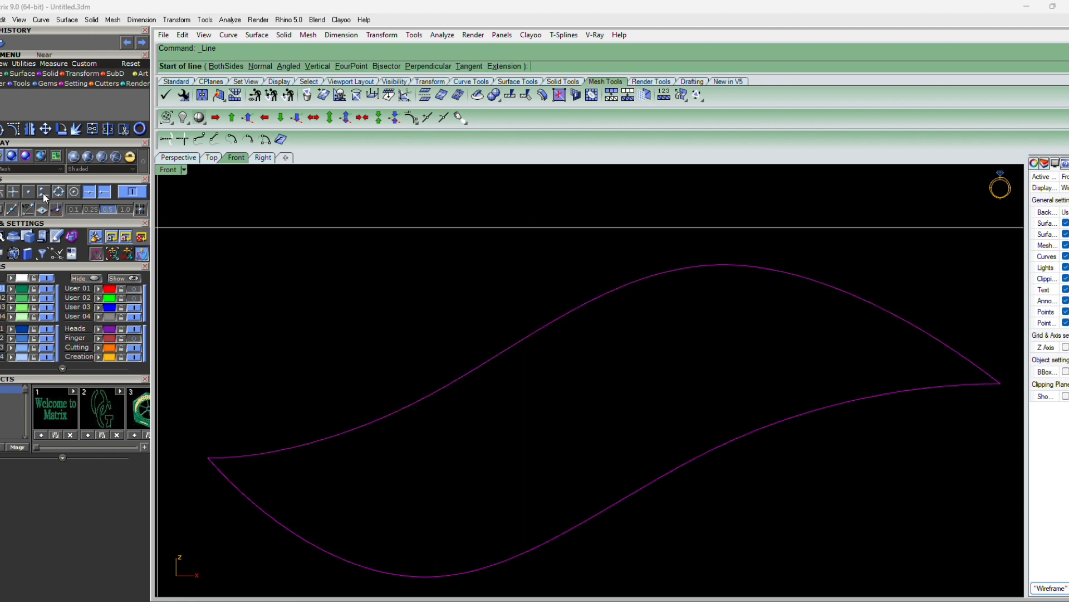
pyautogui.click(544, 326)
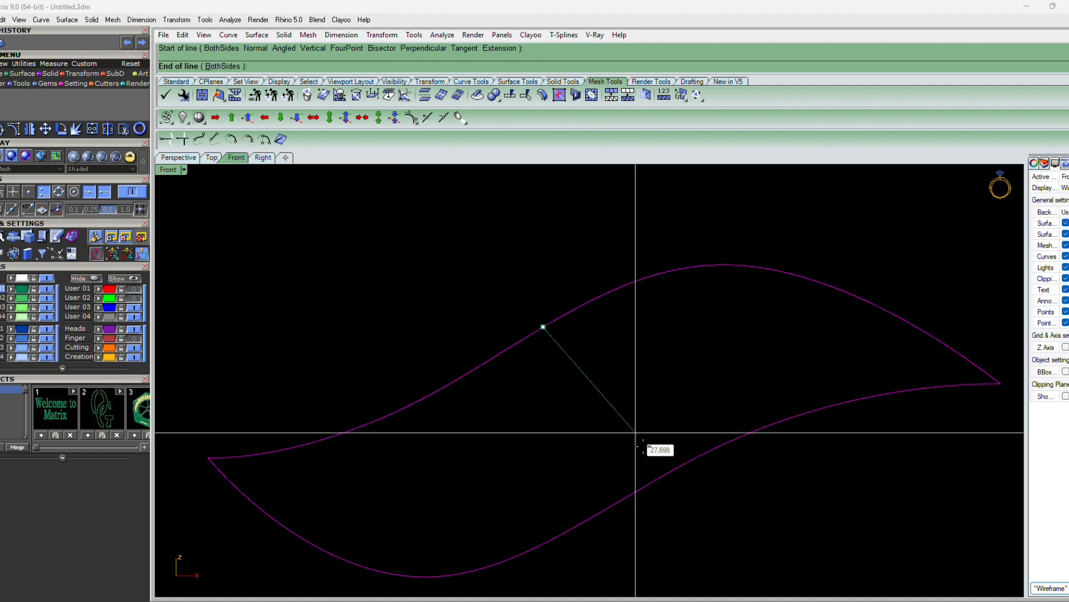
pyautogui.click(641, 485)
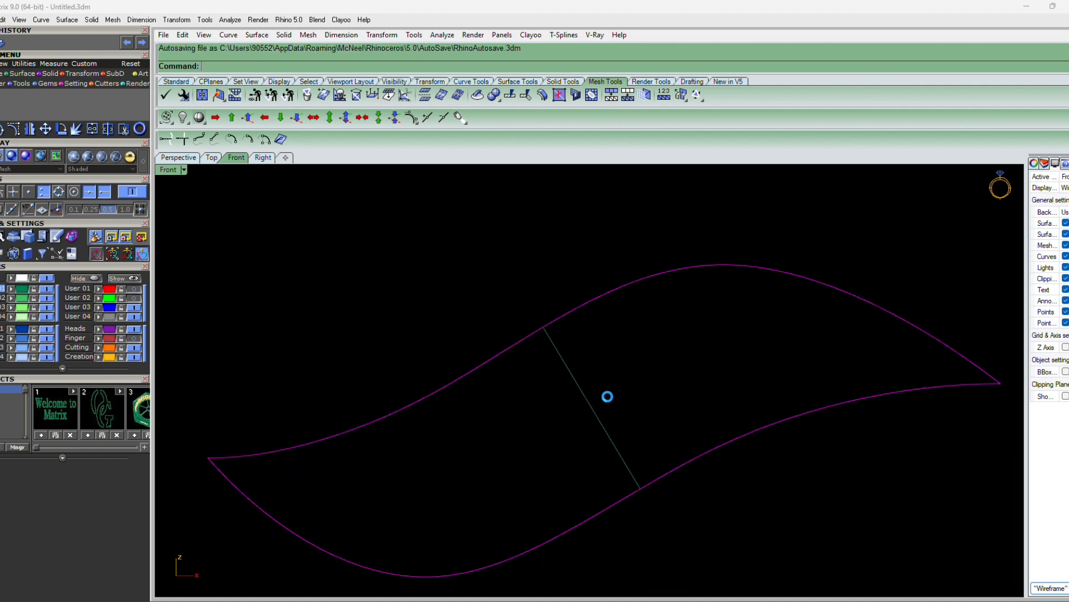
pyautogui.scroll(-2, 613, 399)
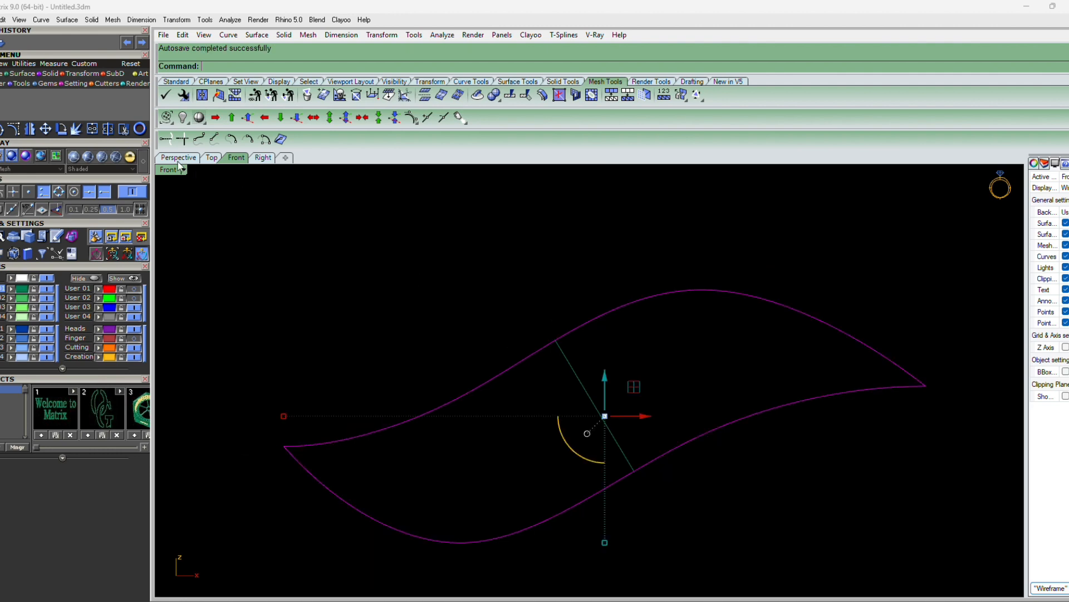
# - Create a surface from the curve network of both boundary curves and the cross line, with 0.01 tolerances and Position edge matching
pyautogui.click(177, 158)
pyautogui.moveTo(662, 311); pyautogui.dragTo(682, 325, button='right')
pyautogui.press('F4')
pyautogui.press('F4')
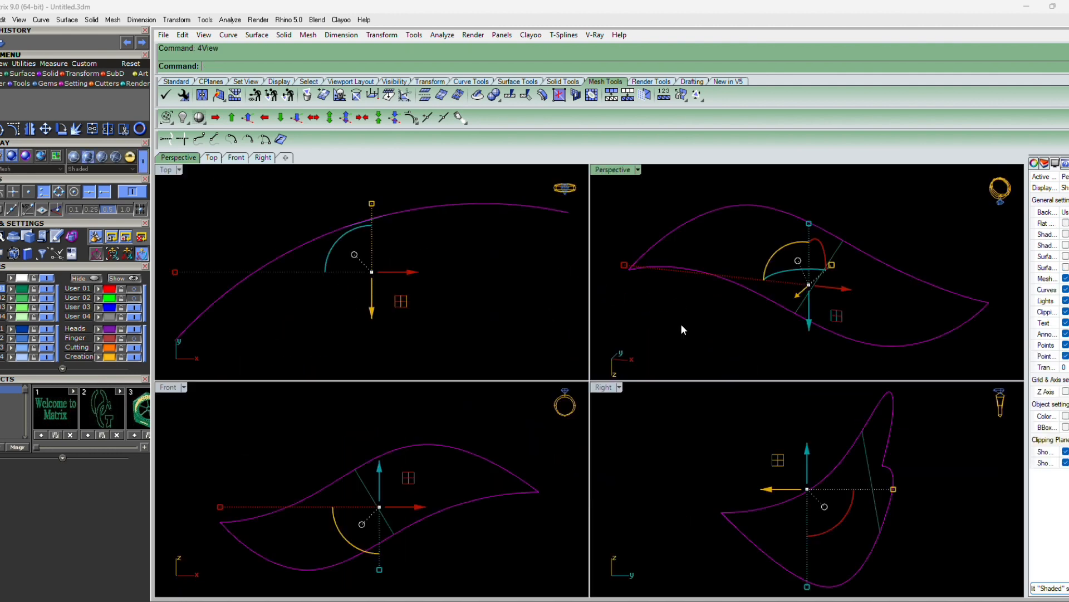
pyautogui.hotkey('ctrl', 'a')
pyautogui.write('Z')
pyautogui.press('Return')
pyautogui.click(439, 270)
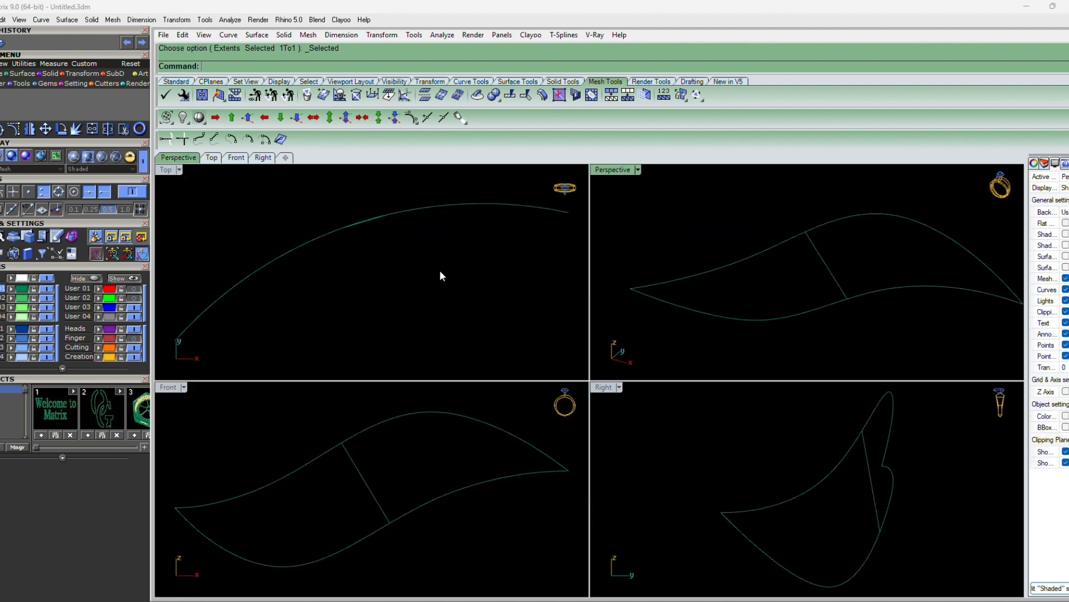
pyautogui.doubleClick(612, 170)
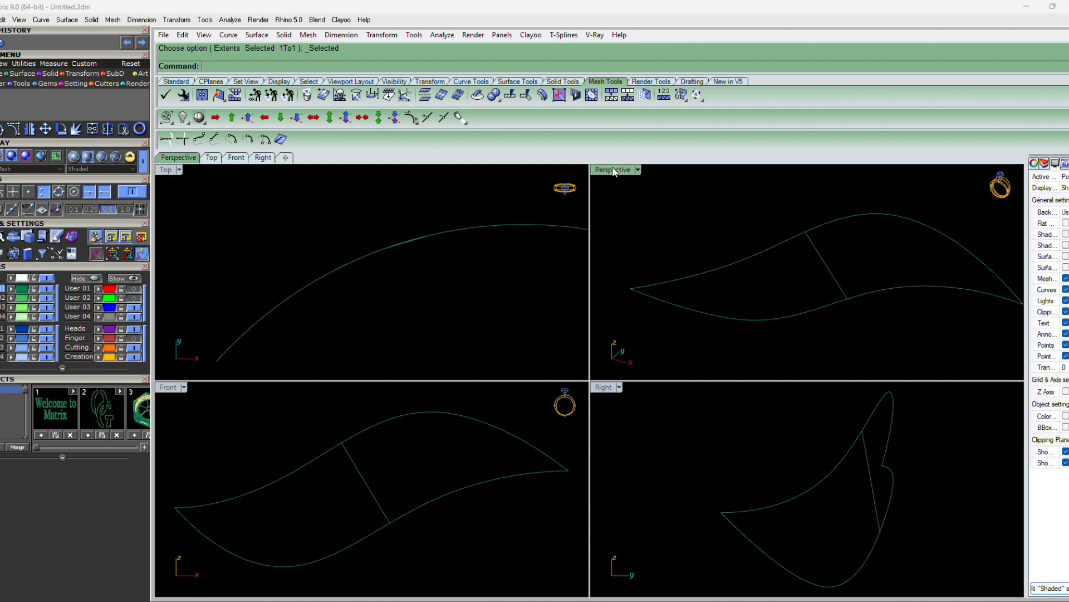
pyautogui.scroll(-4, 653, 318)
pyautogui.hotkey('ctrl', 'a')
pyautogui.write('N')
pyautogui.press('Return')
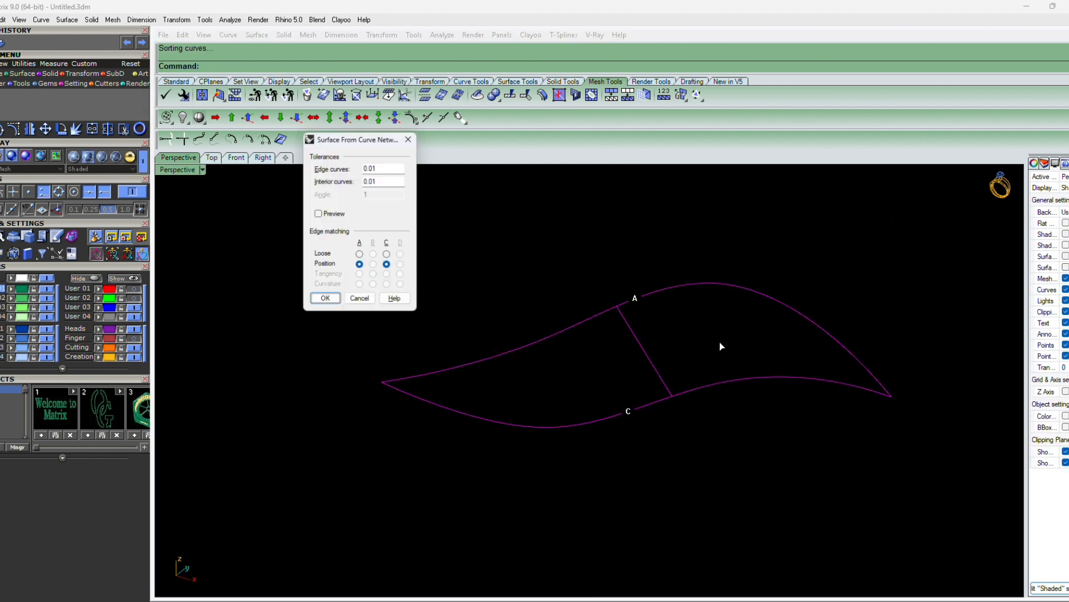
pyautogui.press('Return')
pyautogui.click(764, 467)
pyautogui.moveTo(764, 467); pyautogui.dragTo(757, 471, button='right')
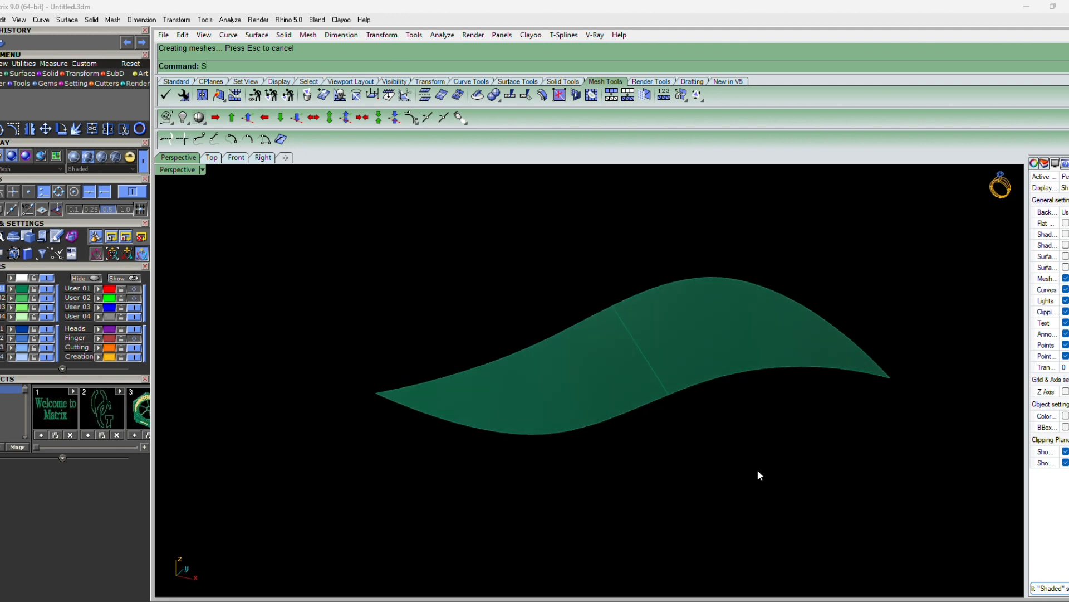
# - Delete the boundary curves and the cross line, keep the surface, and show the layer holding the red ring
pyautogui.hotkey('ctrl', 'a')
pyautogui.press('Delete')
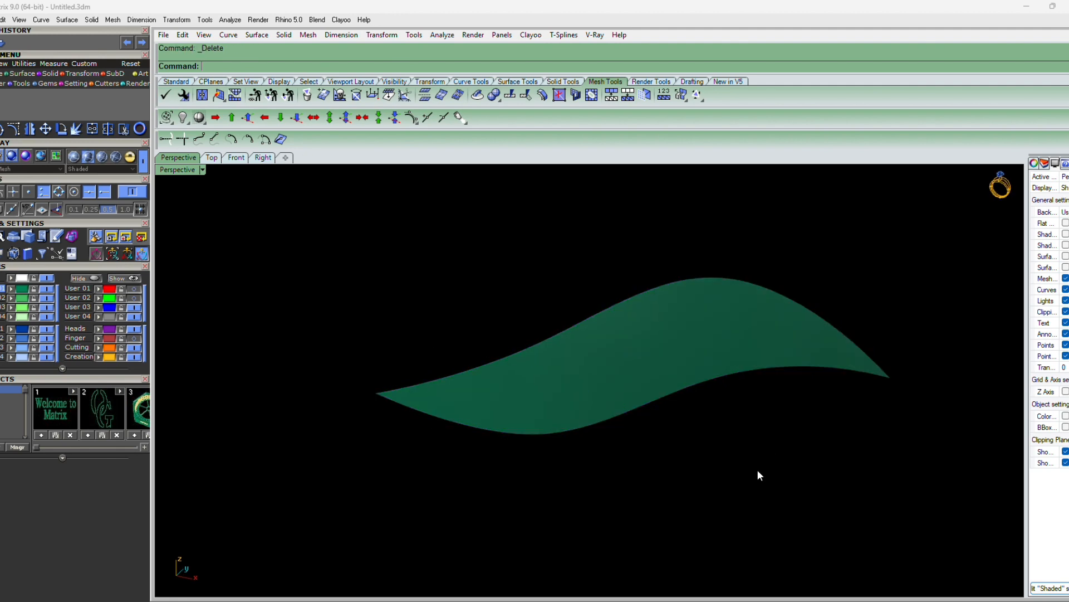
pyautogui.click(132, 288)
# - Offset the green leaf-shaped surface outward by 0.3 as a solid
pyautogui.moveTo(692, 375); pyautogui.dragTo(656, 470, button='right')
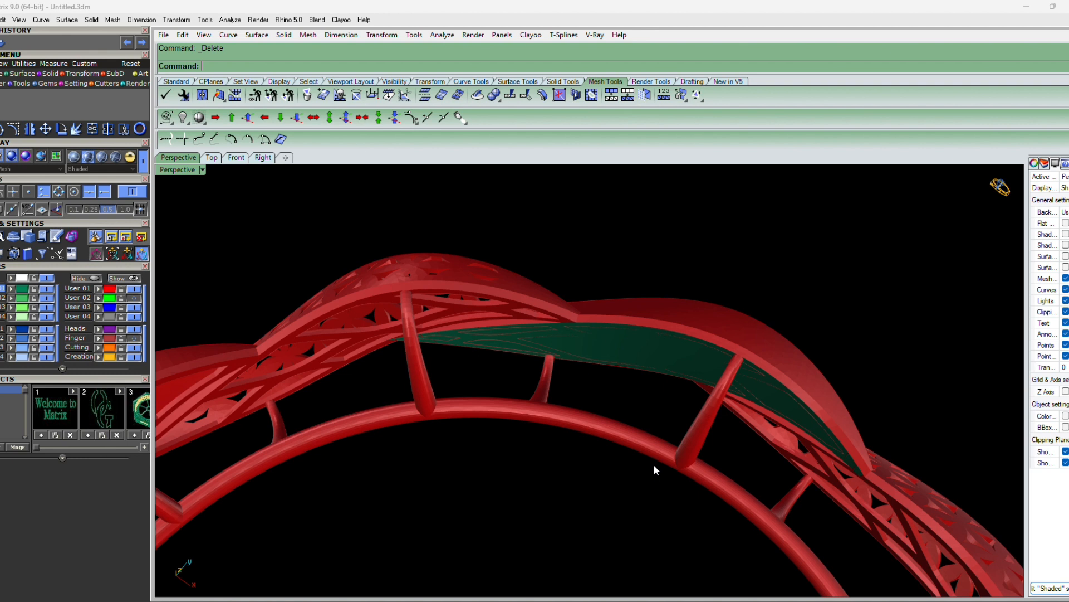
pyautogui.scroll(5, 814, 440)
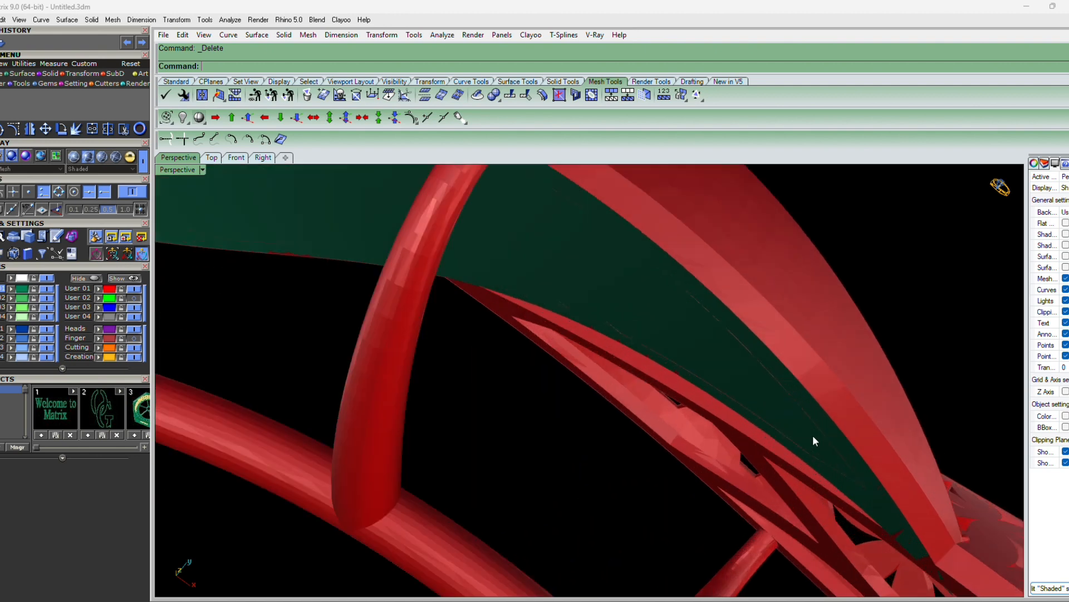
pyautogui.click(771, 407)
pyautogui.scroll(-6, 759, 424)
pyautogui.write('os')
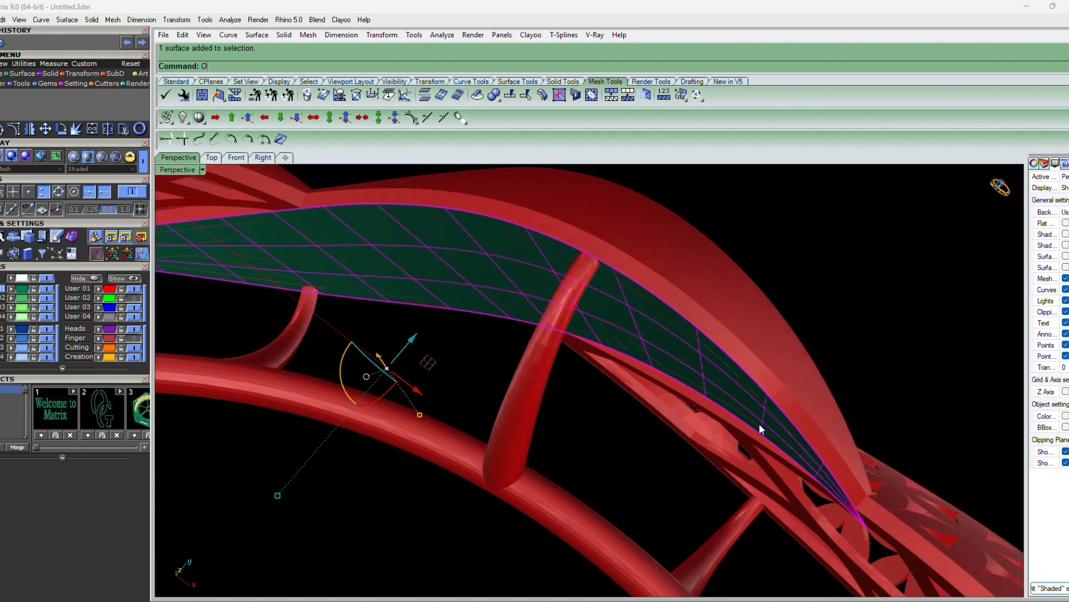
pyautogui.press('Return')
pyautogui.write('.3')
pyautogui.press('Return')
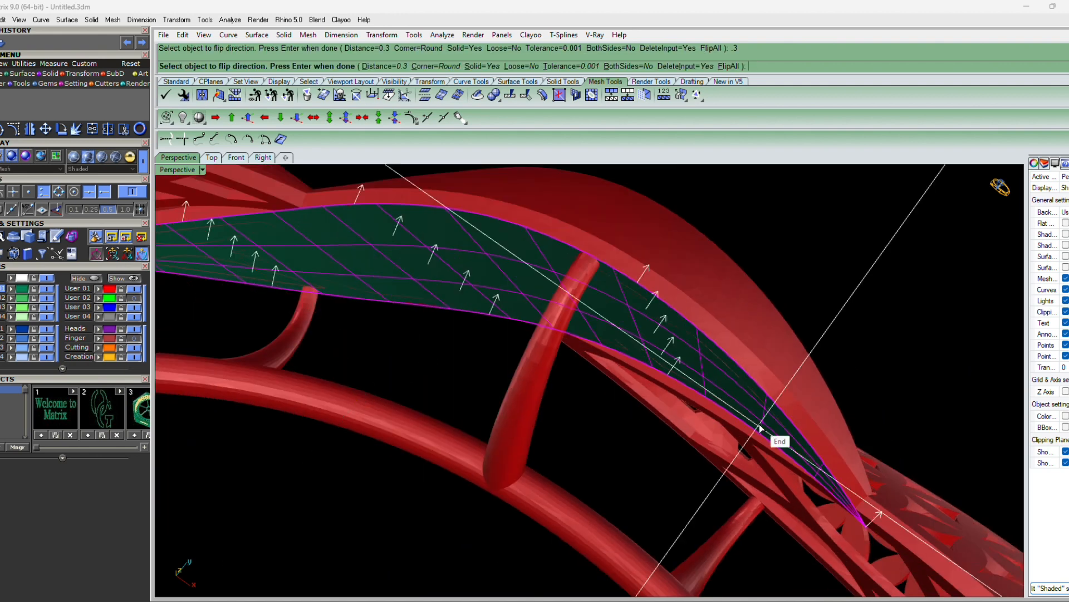
pyautogui.press('Return')
pyautogui.scroll(6, 814, 417)
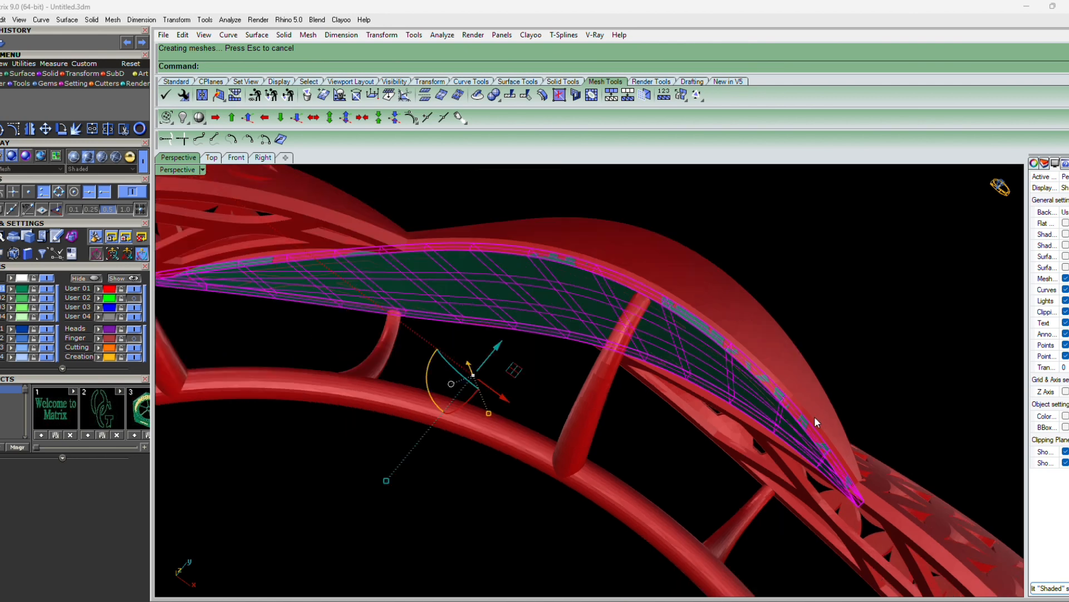
pyautogui.press('Return')
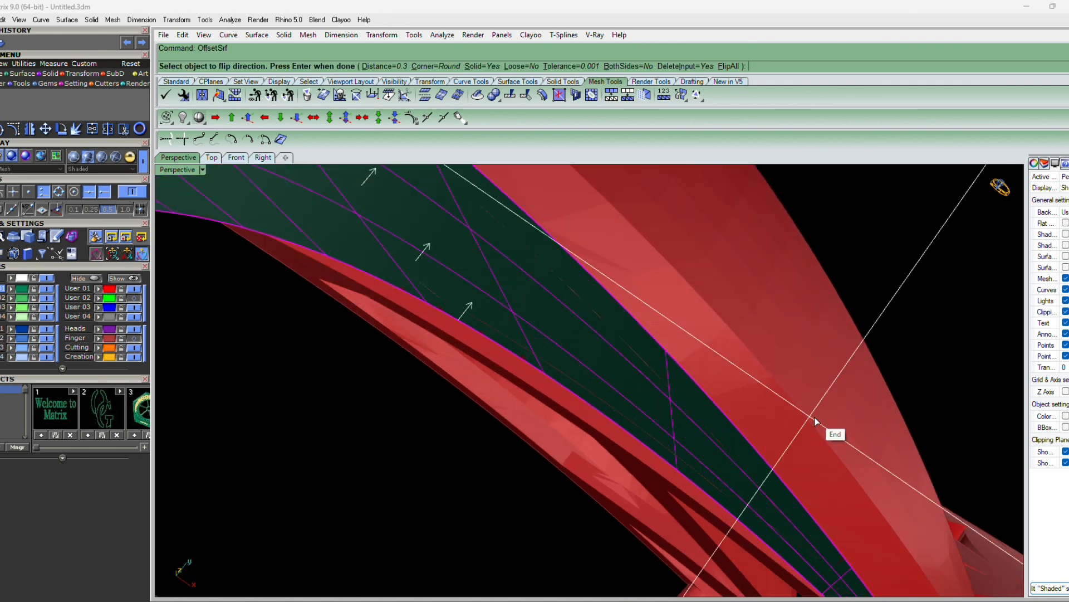
pyautogui.press('Return')
pyautogui.scroll(-8, 814, 416)
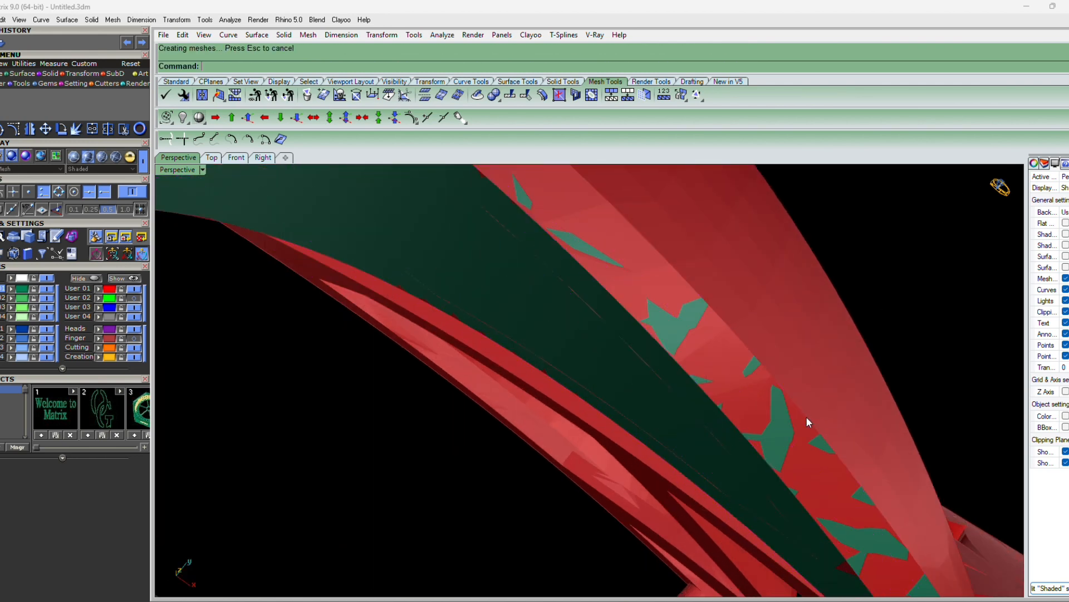
# - Start Duplicate Edge and pick the first short edge segments of the red band, beginning beside the small ball at its tip
pyautogui.moveTo(717, 330); pyautogui.dragTo(557, 413, button='right')
pyautogui.scroll(-5, 557, 413)
pyautogui.scroll(12, 457, 440)
pyautogui.scroll(6, 476, 418)
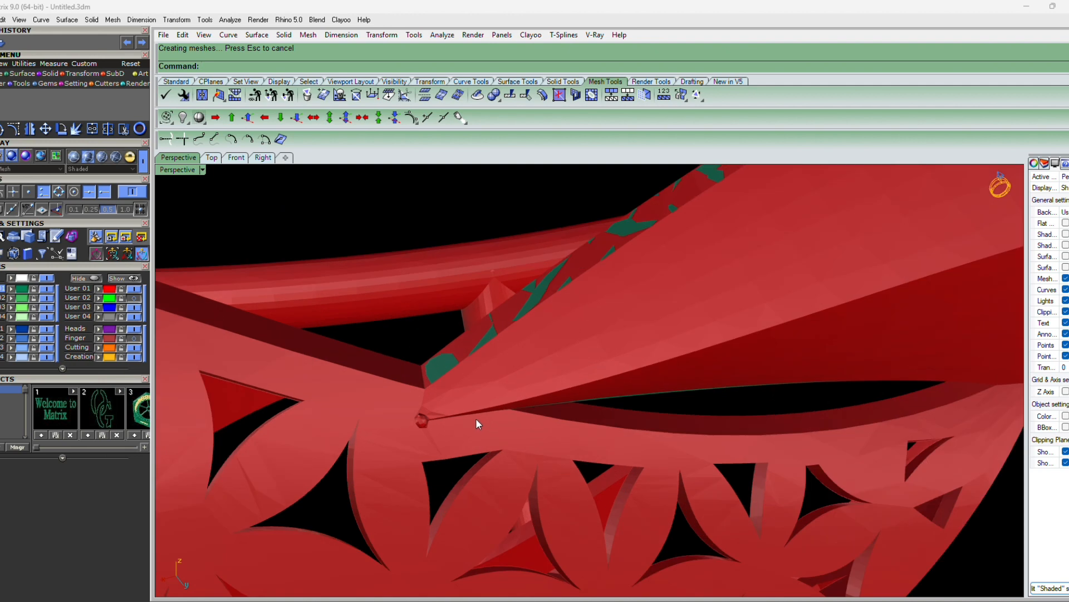
pyautogui.rightClick(476, 415)
pyautogui.scroll(3, 426, 418)
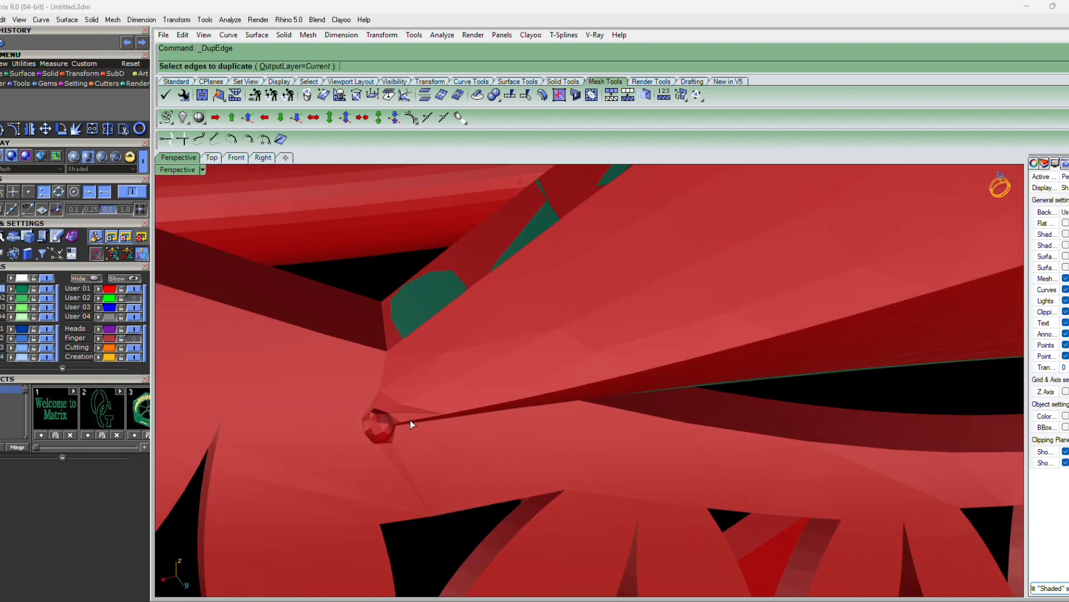
pyautogui.click(410, 424)
pyautogui.scroll(10, 398, 423)
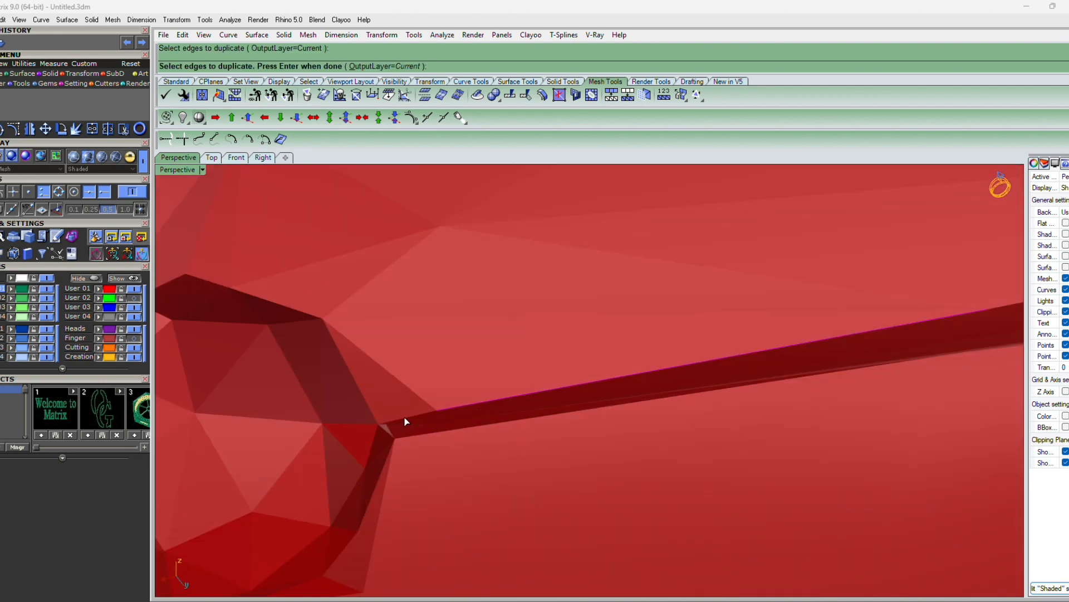
pyautogui.click(405, 421)
pyautogui.scroll(-14, 404, 426)
pyautogui.scroll(5, 440, 423)
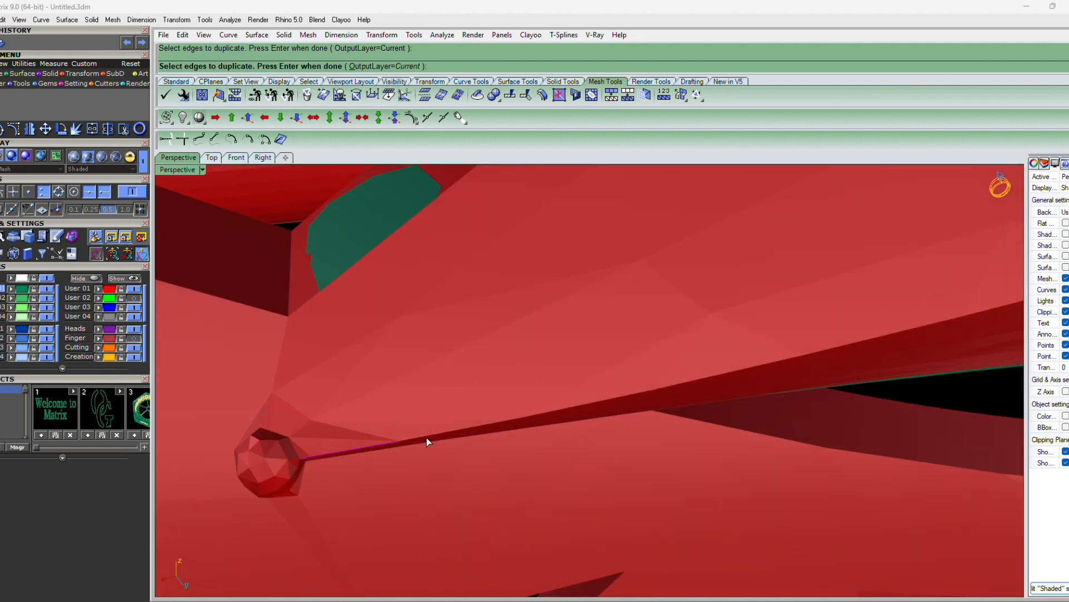
pyautogui.click(427, 440)
pyautogui.keyDown('ctrl'); pyautogui.click(465, 434); pyautogui.keyUp('ctrl')
pyautogui.click(666, 390)
# - Add the next lower edge segments of the smooth red band to the duplicate-edge selection, following its border across the pierced pattern
pyautogui.scroll(-12, 595, 368)
pyautogui.moveTo(716, 372); pyautogui.dragTo(667, 483, button='right')
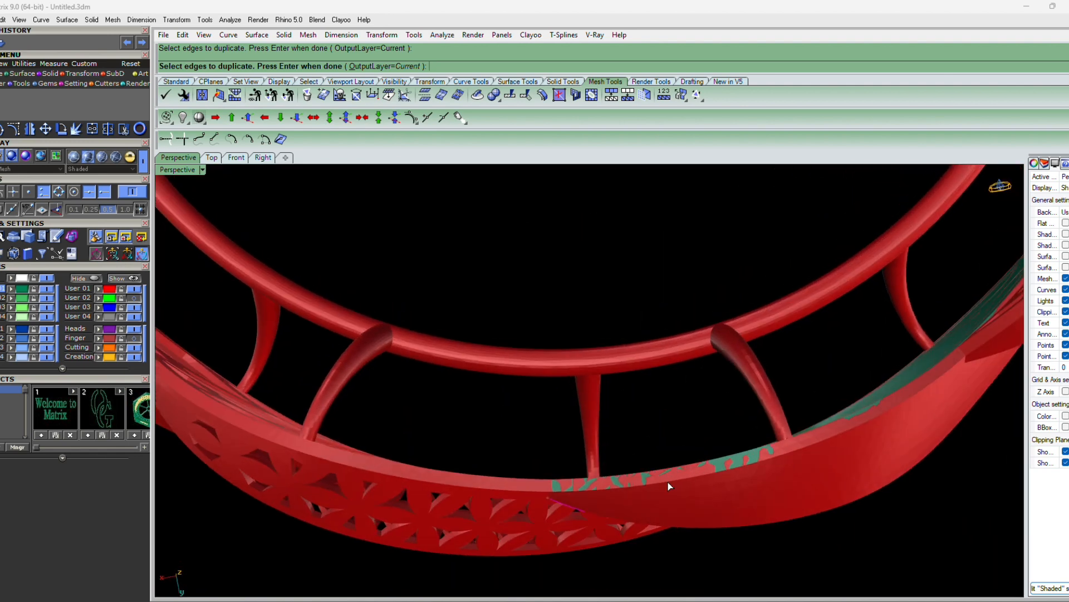
pyautogui.scroll(12, 593, 516)
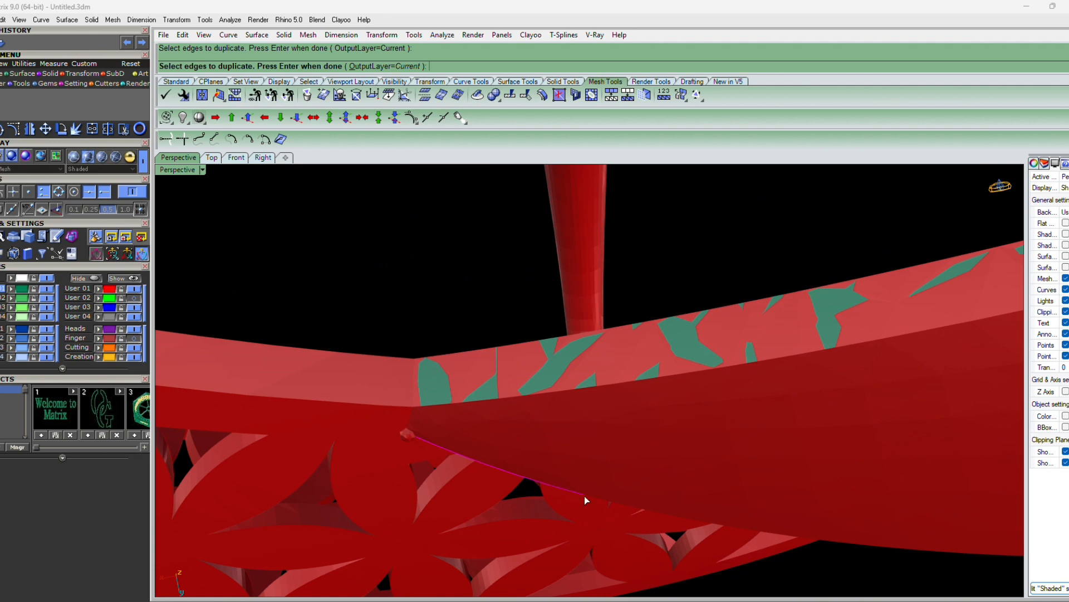
pyautogui.click(631, 506)
pyautogui.click(680, 518)
pyautogui.keyDown('shift'); pyautogui.moveTo(728, 517); pyautogui.dragTo(514, 443, button='right'); pyautogui.keyUp('shift')
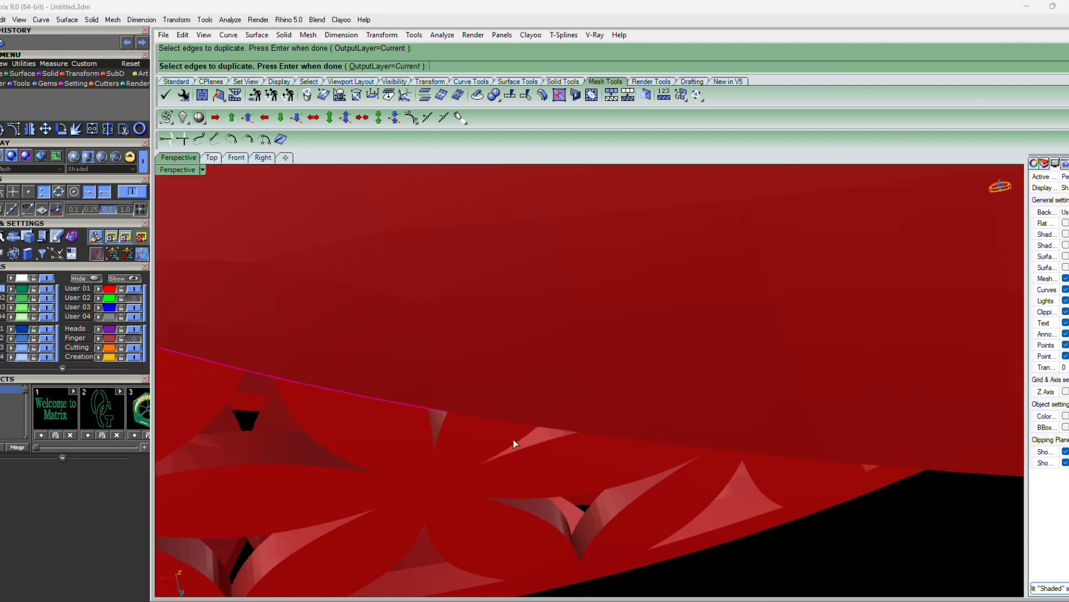
pyautogui.click(541, 427)
pyautogui.click(643, 442)
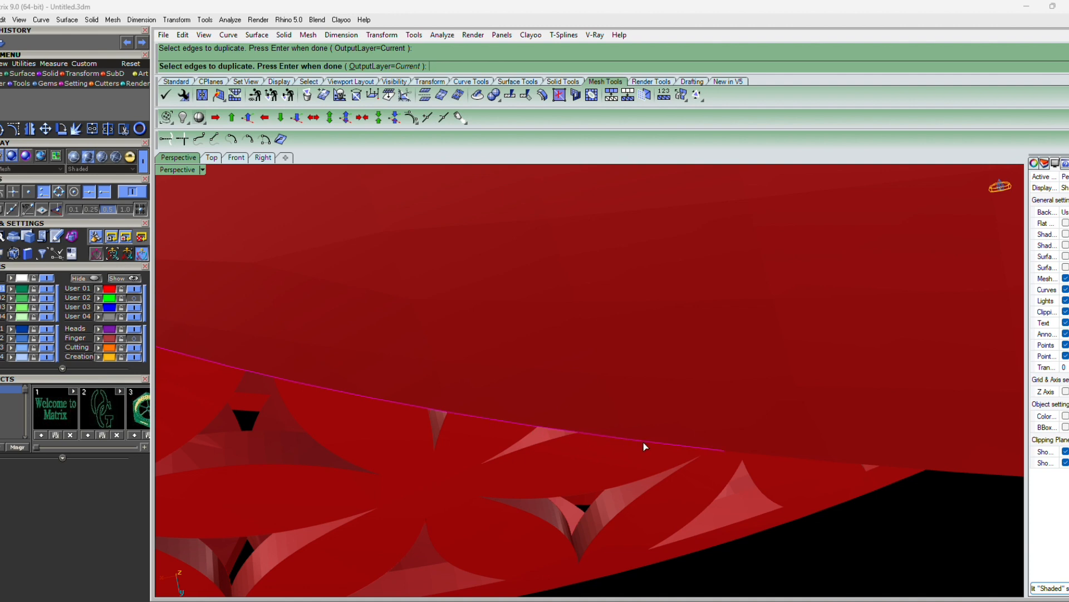
pyautogui.click(736, 454)
# - Continue the edge selection along the last pierced openings and just past the corner where the patterned band ends
pyautogui.scroll(-2, 482, 419)
pyautogui.moveTo(718, 496); pyautogui.dragTo(613, 480, button='right')
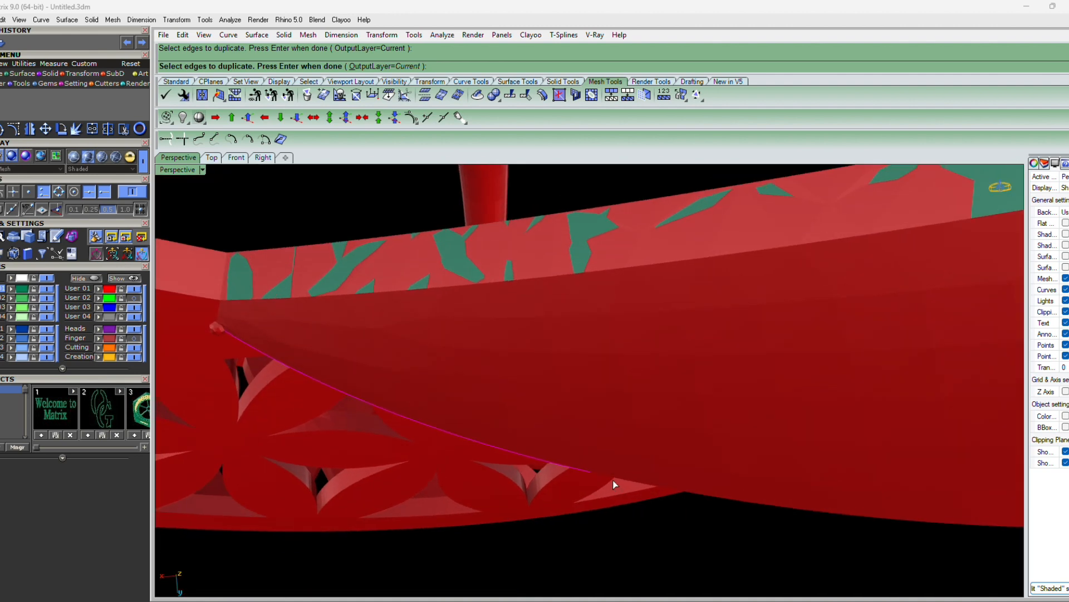
pyautogui.scroll(3, 612, 480)
pyautogui.click(478, 426)
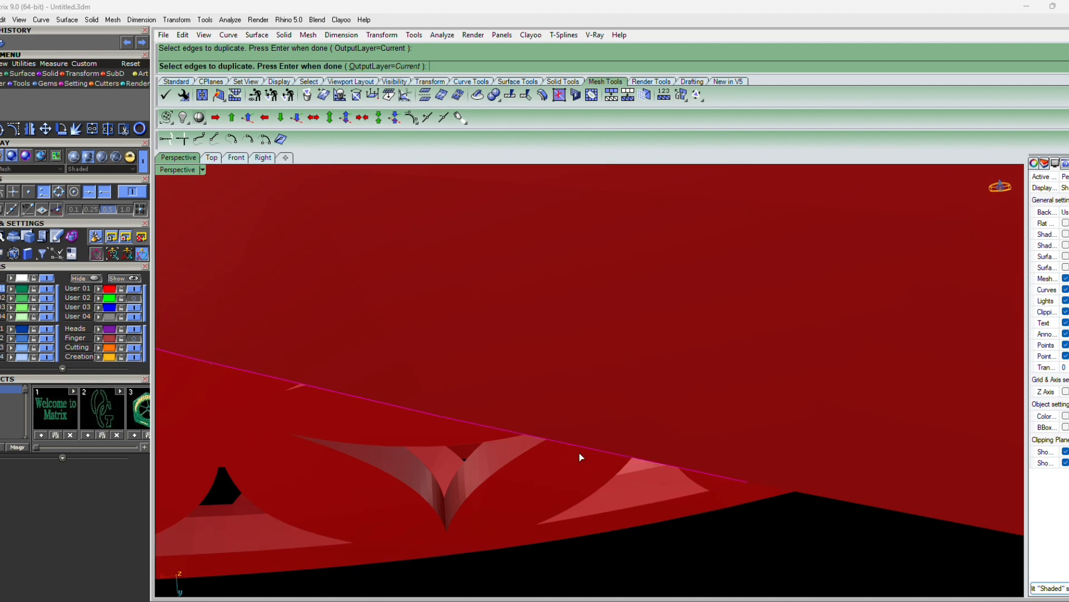
pyautogui.click(767, 486)
pyautogui.scroll(-2, 493, 434)
pyautogui.scroll(-3, 493, 433)
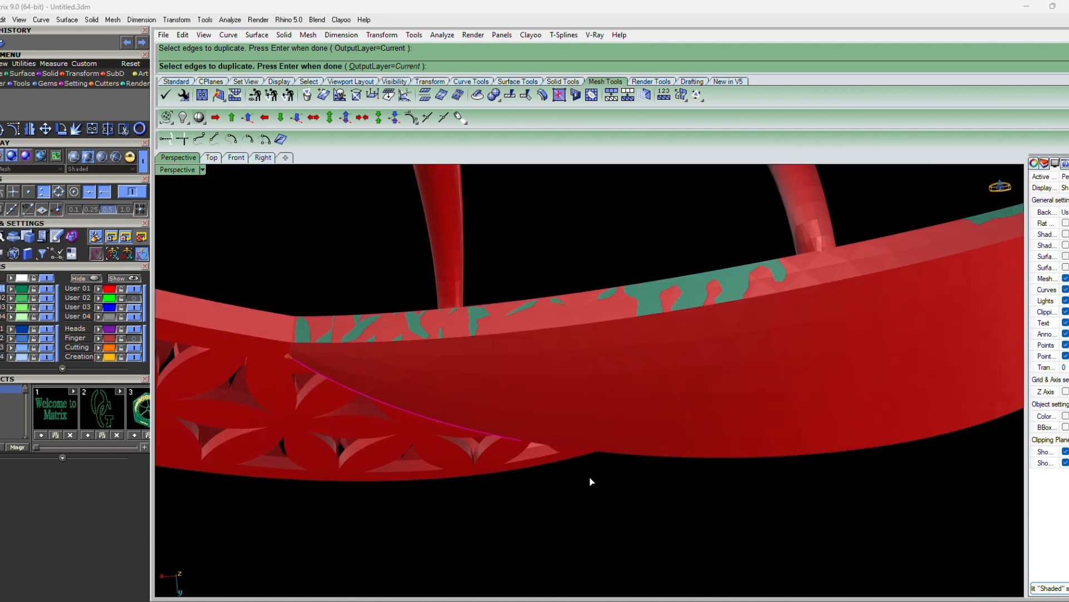
pyautogui.scroll(3, 590, 490)
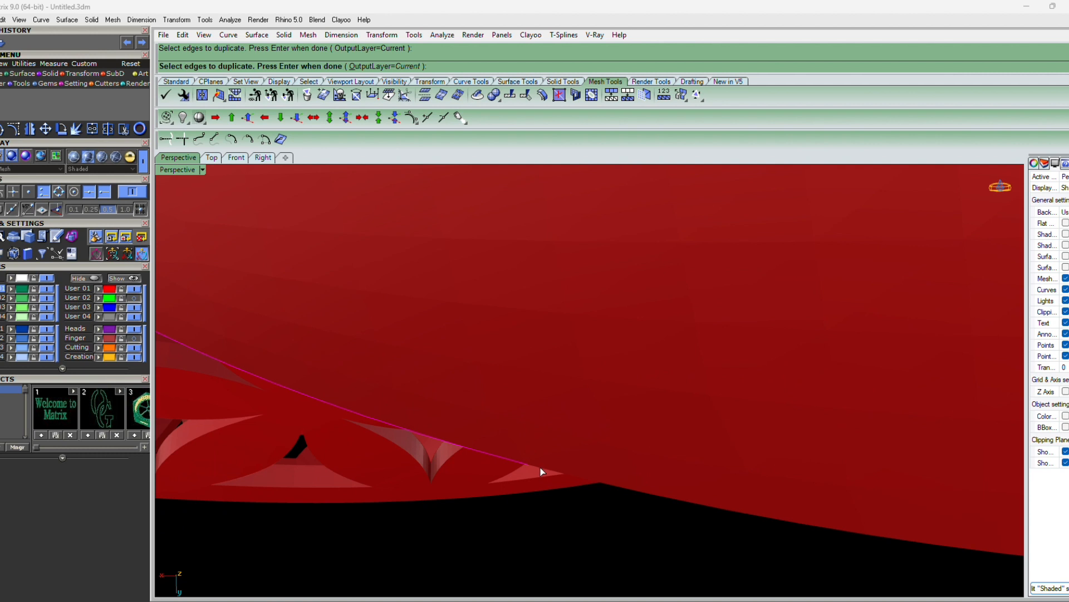
pyautogui.click(540, 471)
pyautogui.click(743, 514)
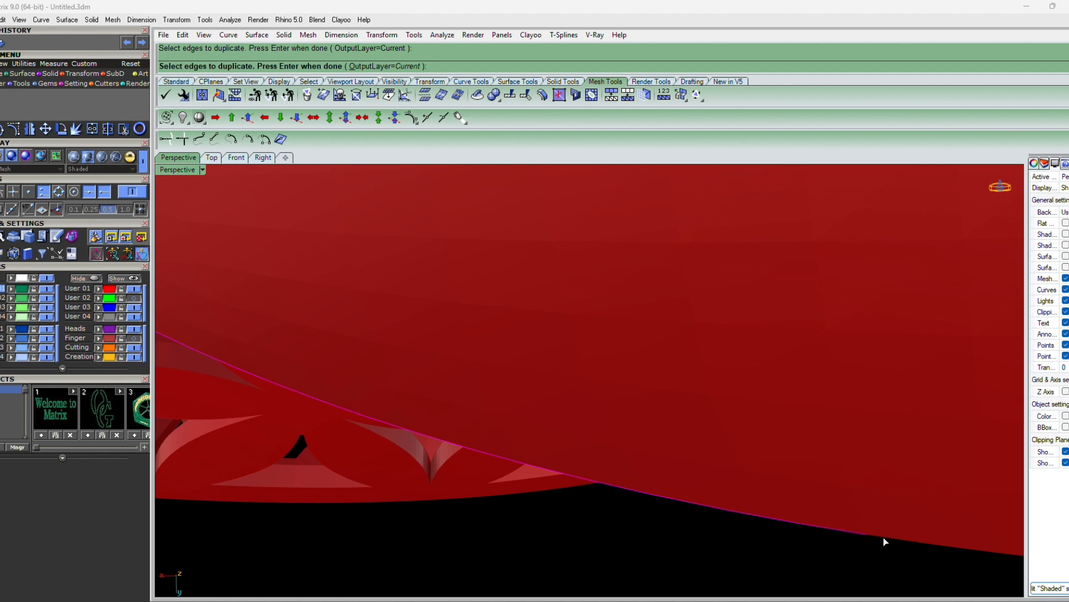
# - Extend the edge selection segment by segment along the smooth red band's free lower edge beyond the pierced pattern
pyautogui.scroll(-2, 492, 431)
pyautogui.scroll(-4, 491, 431)
pyautogui.keyDown('shift'); pyautogui.moveTo(760, 487); pyautogui.dragTo(553, 468, button='right'); pyautogui.keyUp('shift')
pyautogui.scroll(5, 433, 446)
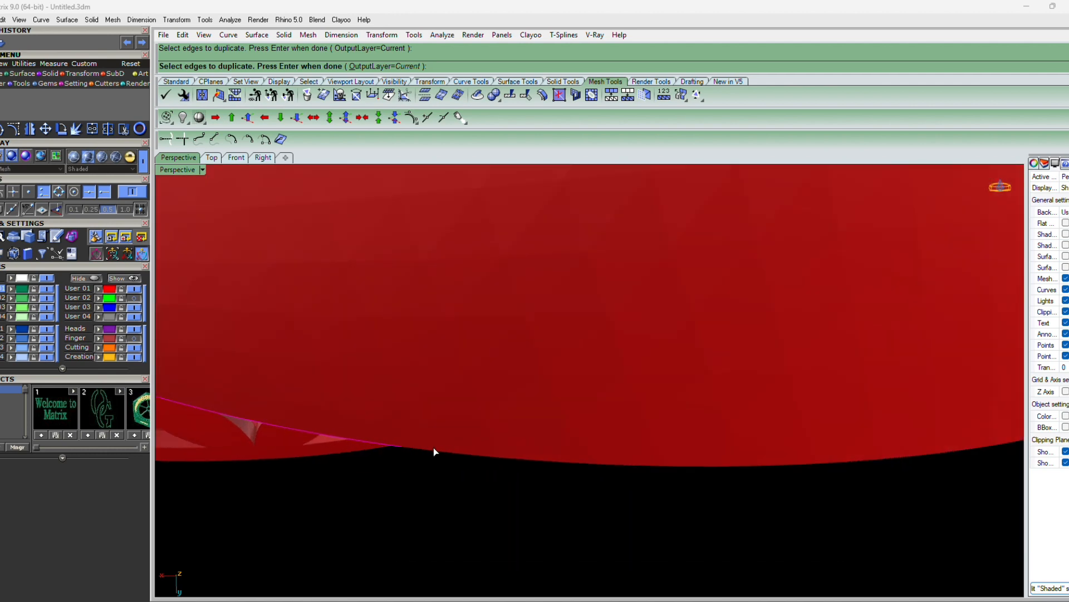
pyautogui.click(441, 453)
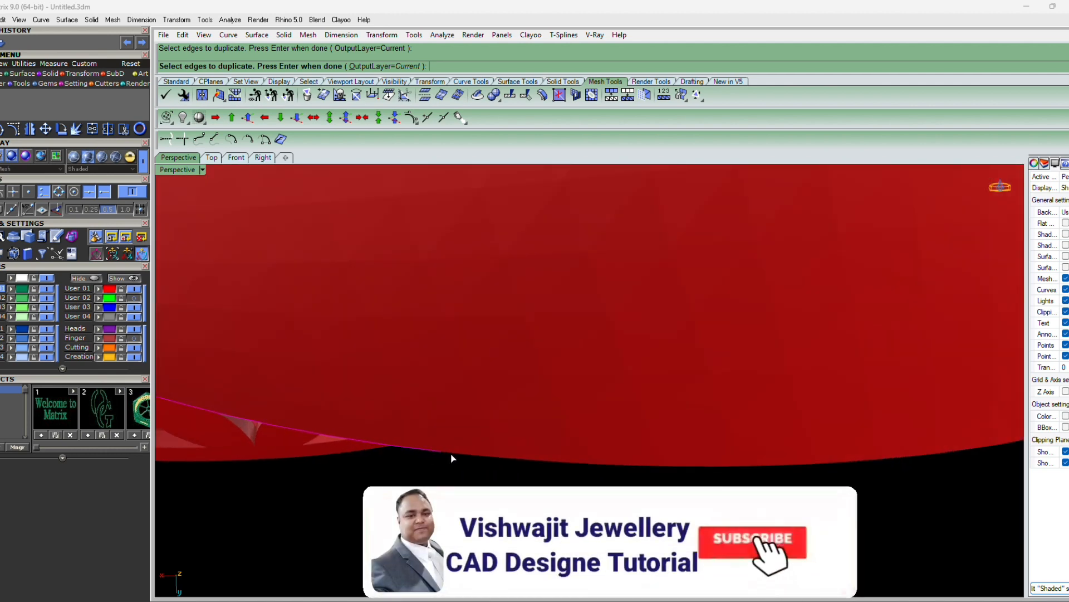
pyautogui.click(509, 459)
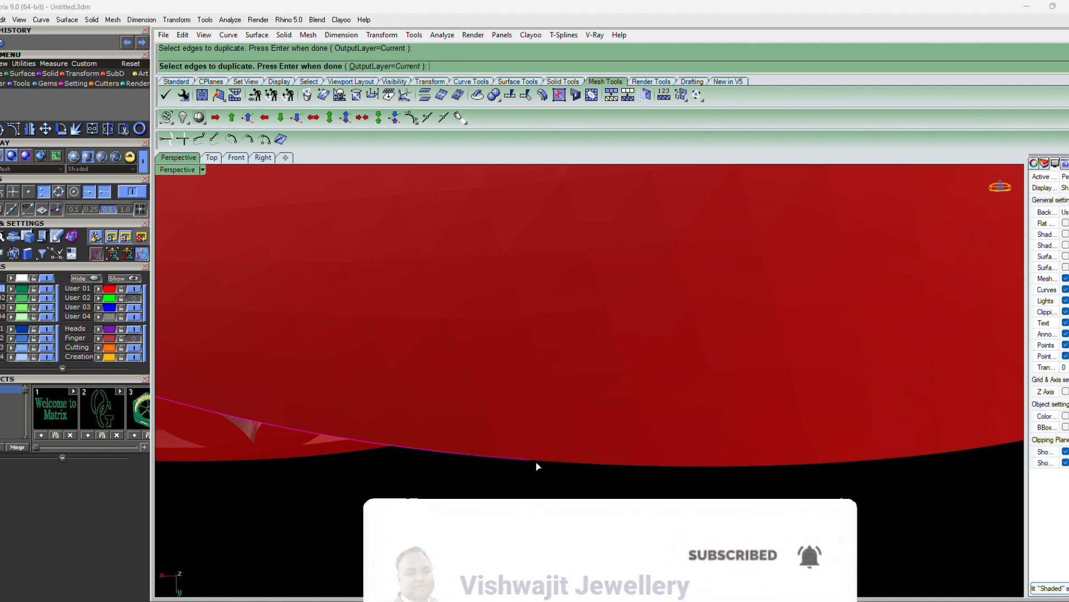